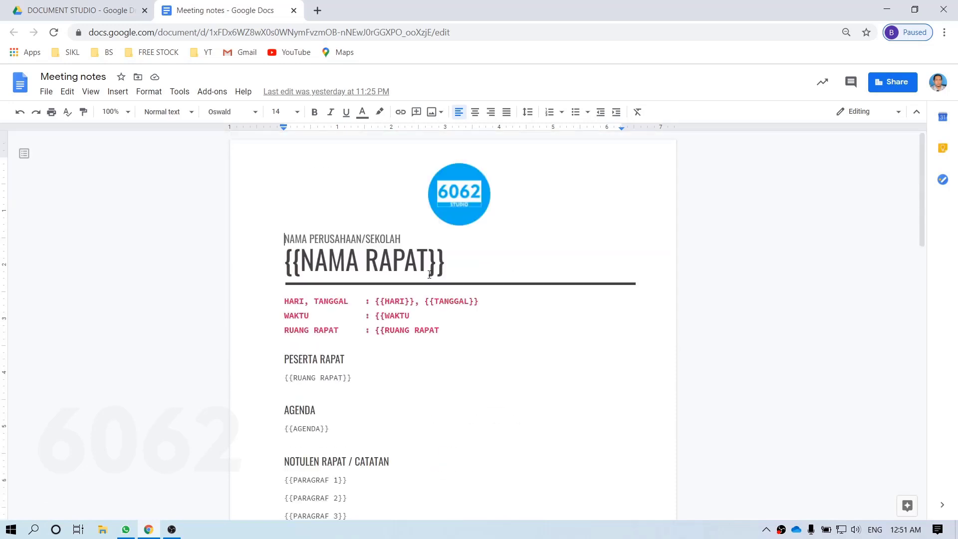
- Examine how the meeting notes template marks its fields with double braces, from {{NAMA RAPAT}} down to the participants section
mouse_move(285, 262)
left_mouse_down()
mouse_move(298, 263)
mouse_move(285, 263)
left_mouse_up()
left_click(301, 263)
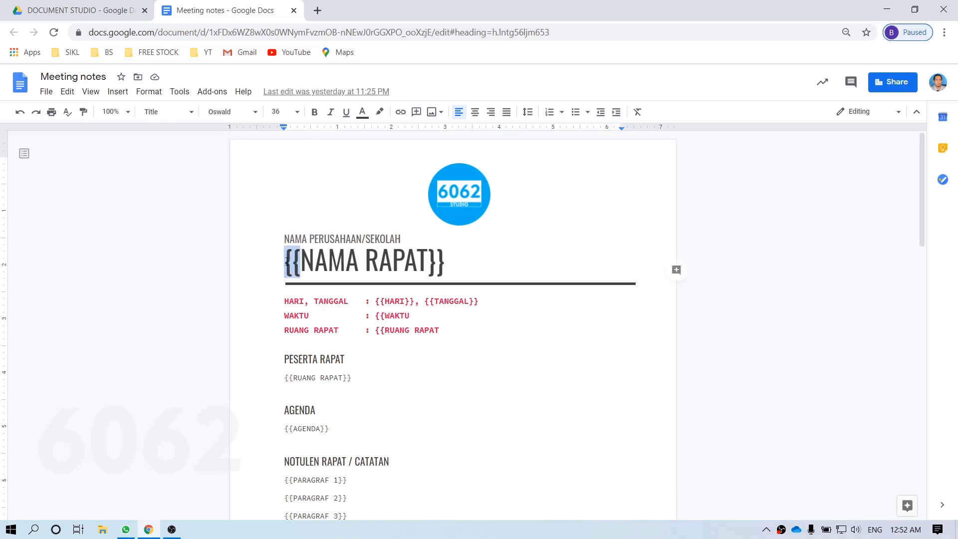
left_click_drag(431, 260, 445, 261)
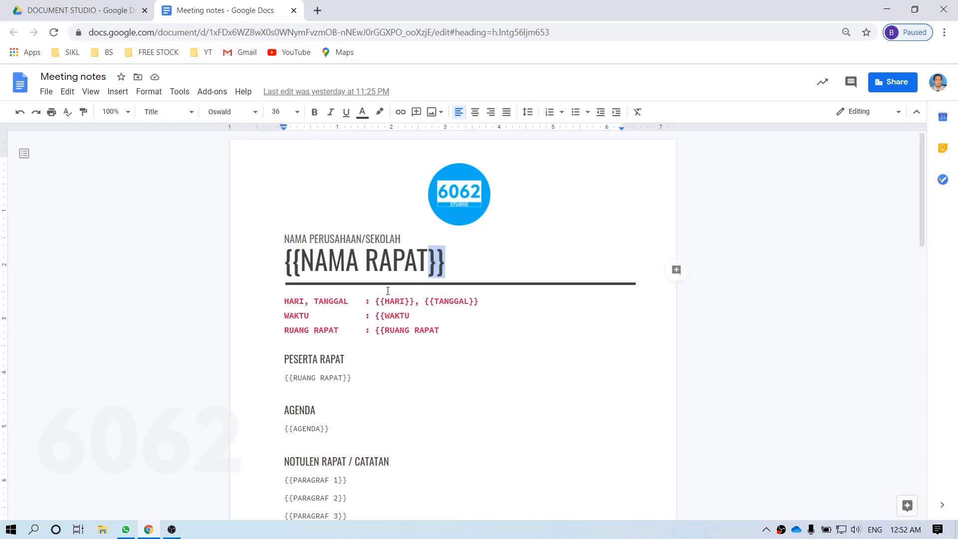
left_click_drag(301, 267, 284, 265)
left_click(328, 301)
left_click(333, 360)
scroll(418, 323, "down", 3)
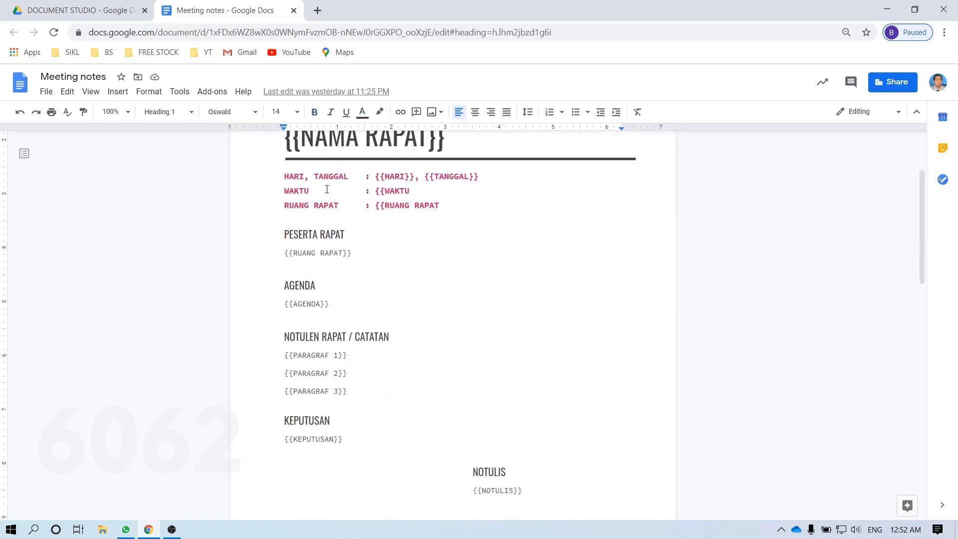
- Add the missing closing braces in the template so the fields read {{WAKTU}} and {{RUANG RAPAT}}
left_click_drag(288, 177, 469, 178)
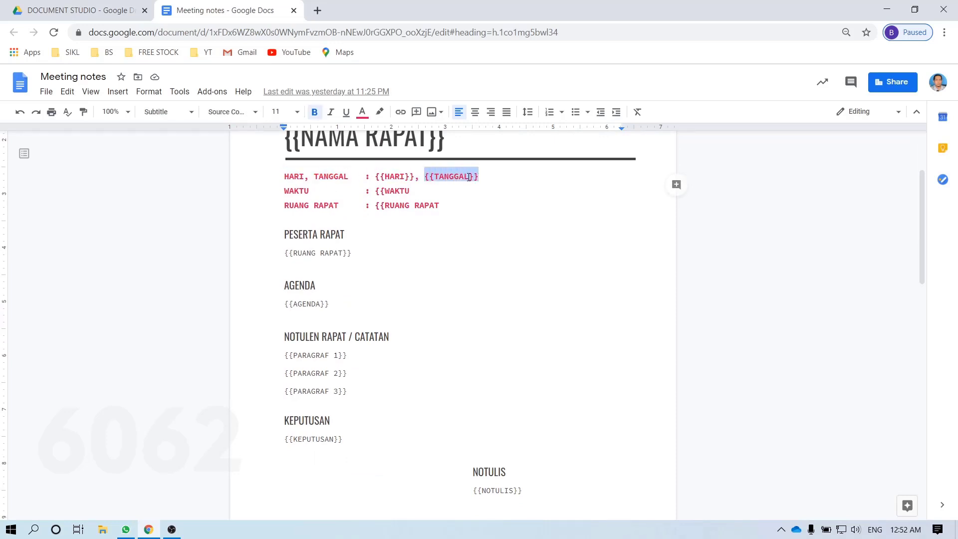
left_click(415, 190)
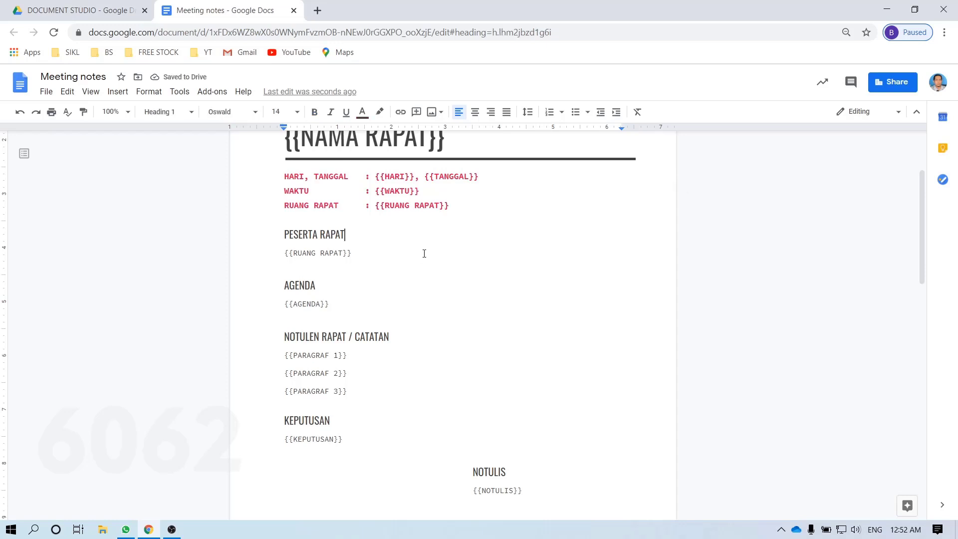
- Open the Meeting Notes form from the DOCUMENT STUDIO folder in Drive and select the title of its NAMA RAPAT question
left_click(80, 10)
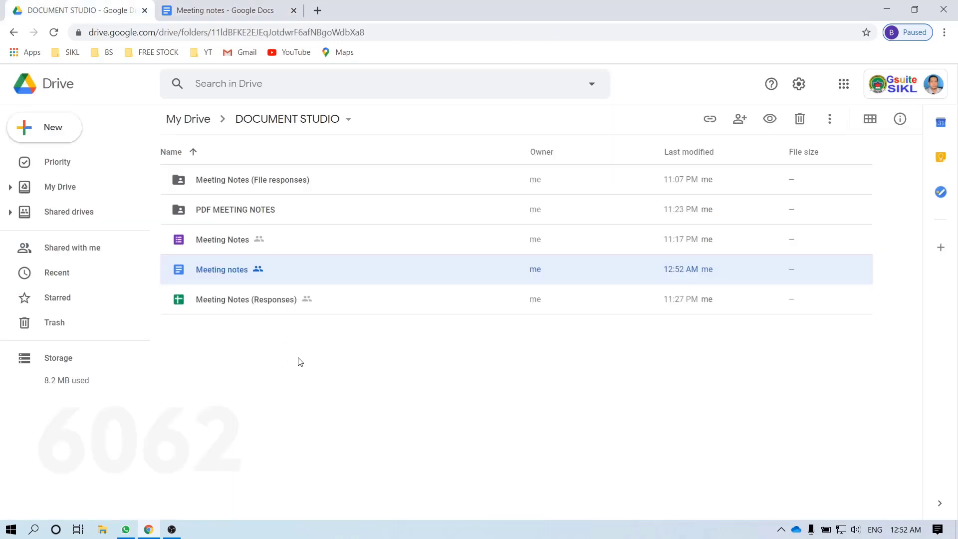
double_click(228, 241)
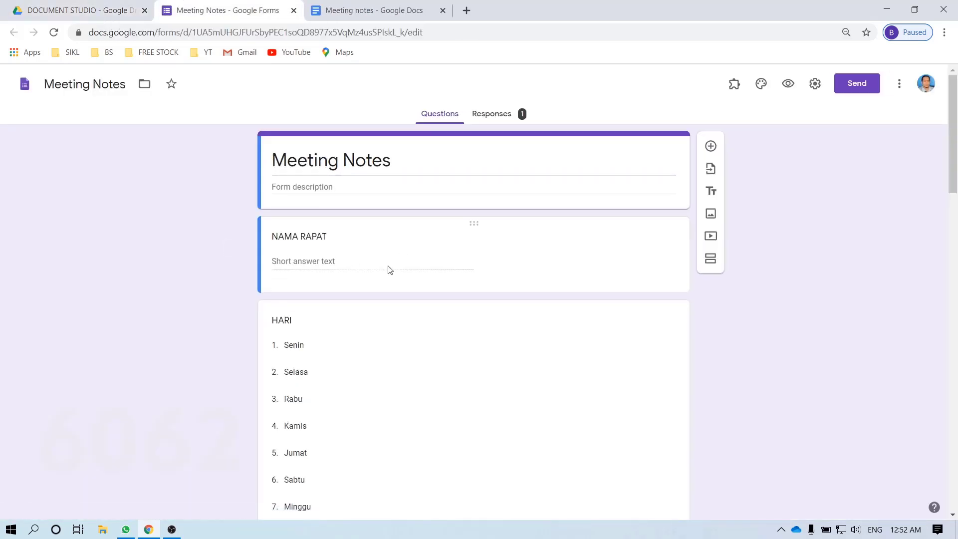
triple_click(282, 236)
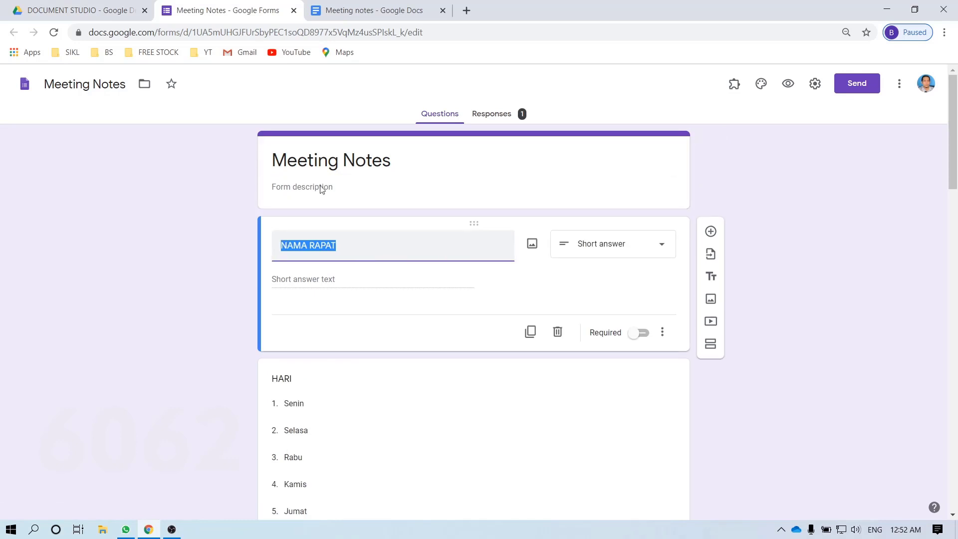
- Compare the form's NAMA RAPAT and HARI question titles with the matching placeholders in the template document
left_click(374, 10)
scroll(366, 231, "up", 3)
left_click_drag(302, 260, 425, 260)
left_click(228, 10)
scroll(364, 338, "down", 3)
triple_click(284, 253)
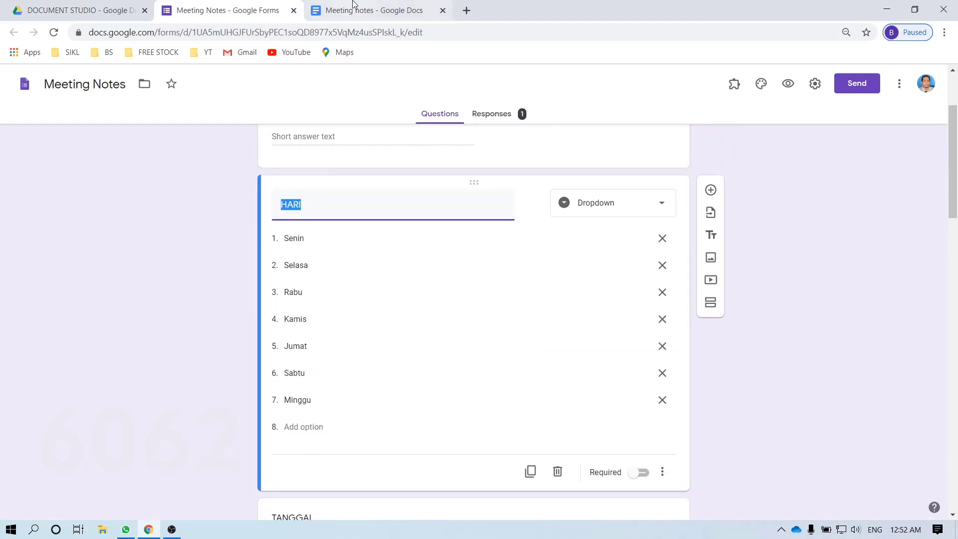
left_click(353, 9)
left_click(291, 297)
left_click(228, 10)
- Review the form's remaining questions, including the file upload settings of FOTO 1 and FOTO 2
scroll(379, 300, "down", 7)
scroll(334, 279, "down", 6)
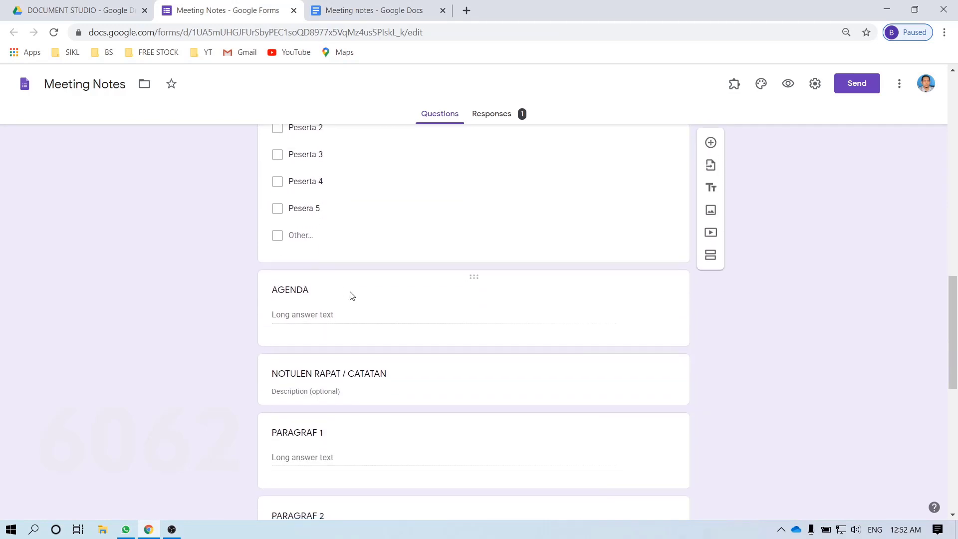
scroll(349, 292, "down", 10)
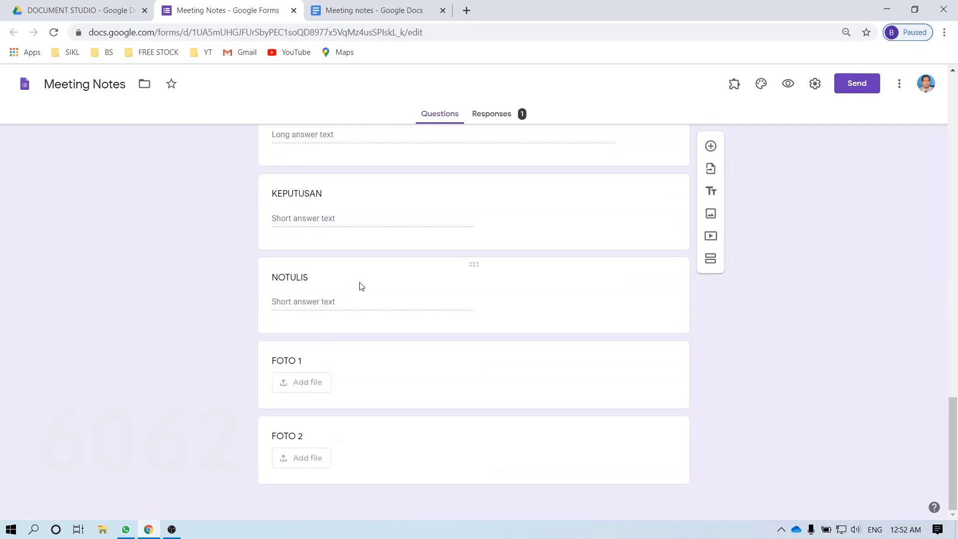
left_click(385, 364)
scroll(490, 414, "down", 2)
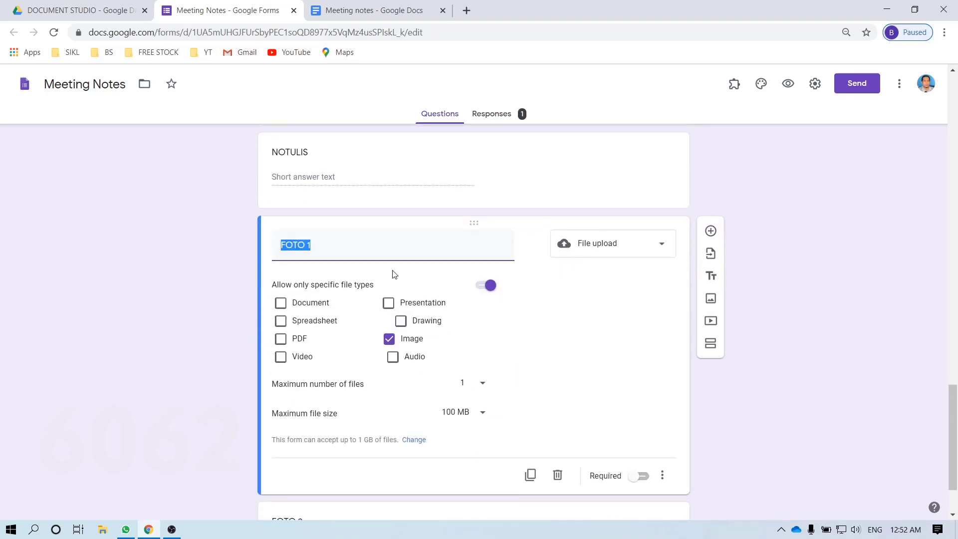
scroll(454, 294, "down", 2)
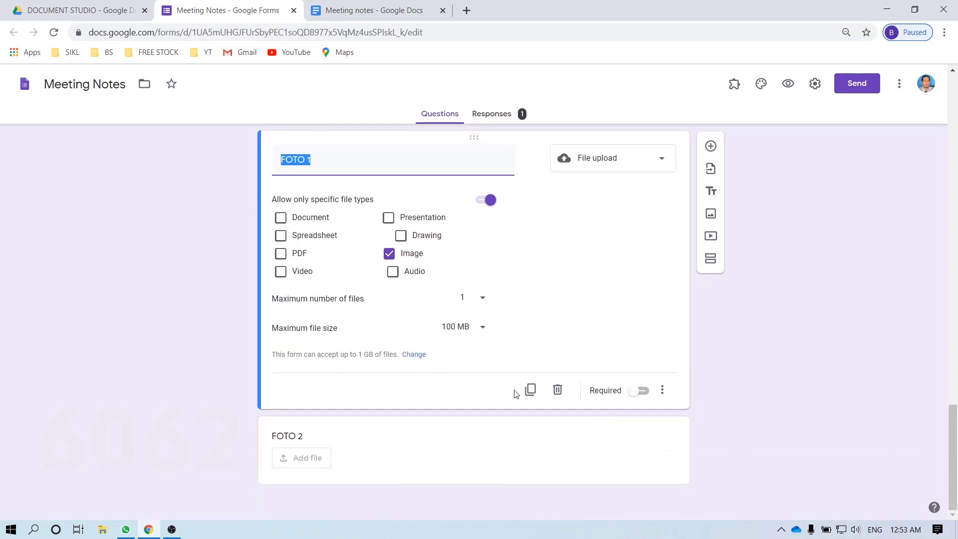
left_click(464, 444)
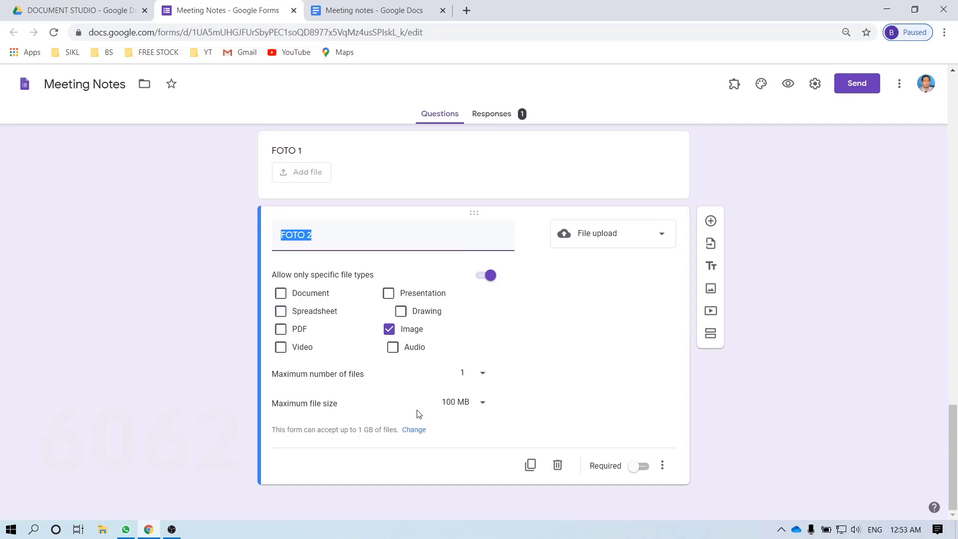
- Review the placeholders throughout the template document, down to {{FOTO 1}} and {{FOTO 2}} on the LAMPIRAN page
left_click(374, 10)
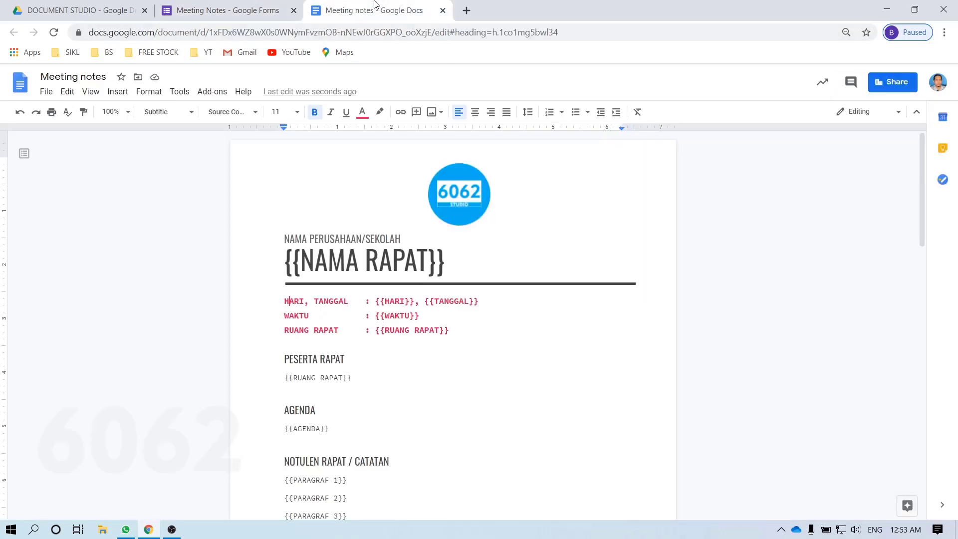
scroll(450, 311, "down", 10)
scroll(449, 310, "up", 4)
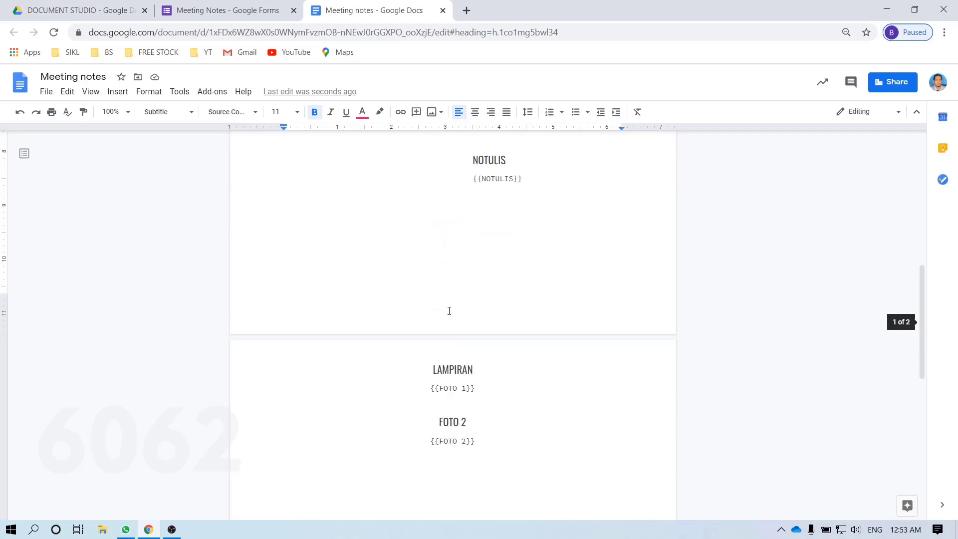
scroll(541, 244, "up", 4)
scroll(452, 233, "up", 4)
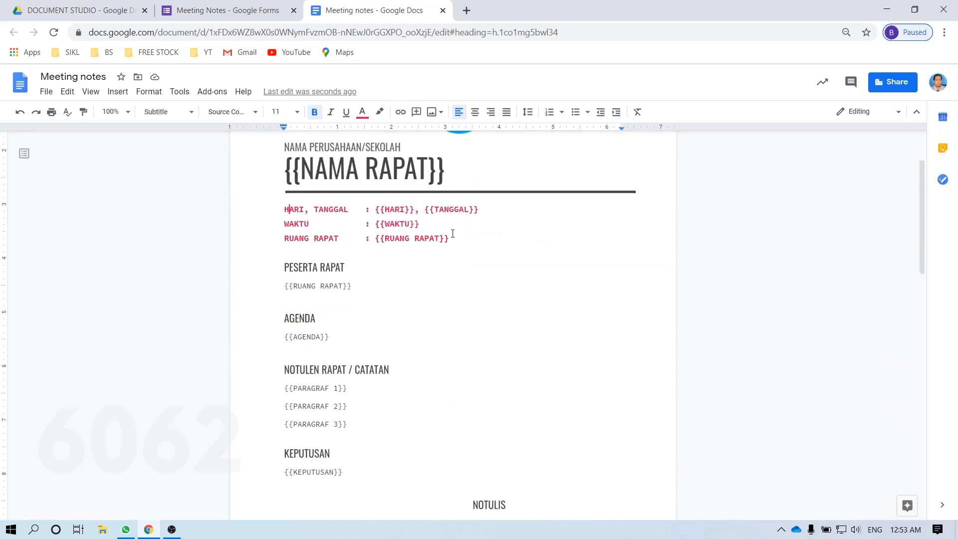
scroll(482, 317, "down", 10)
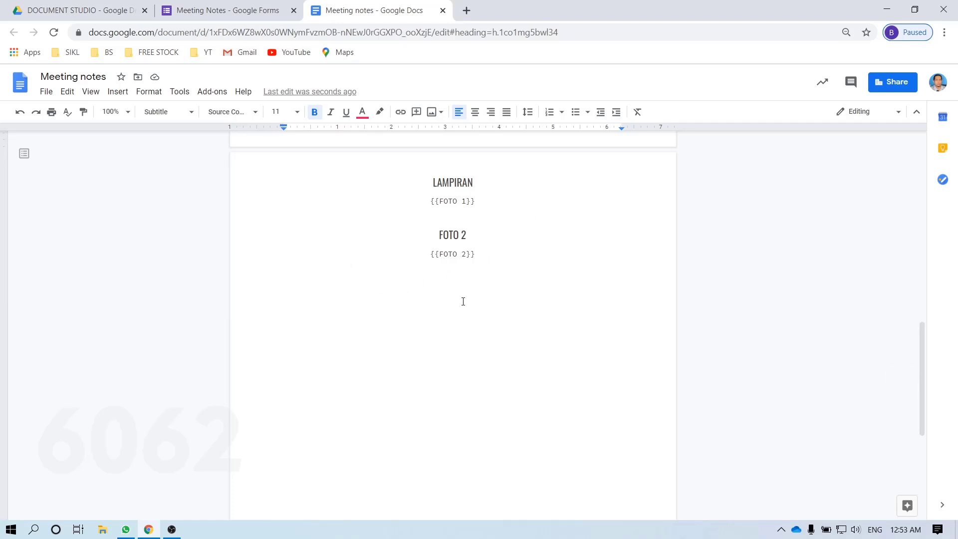
- Preview the Meeting Notes form as a respondent and examine its answer fields, from NAMA RAPAT to the PESERTA RAPAT checkboxes
left_click(233, 10)
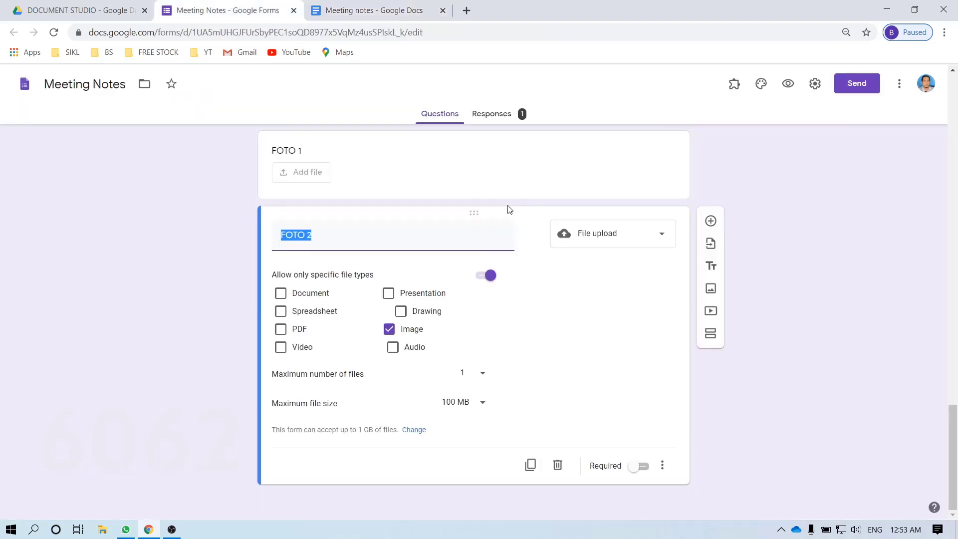
left_click(808, 368)
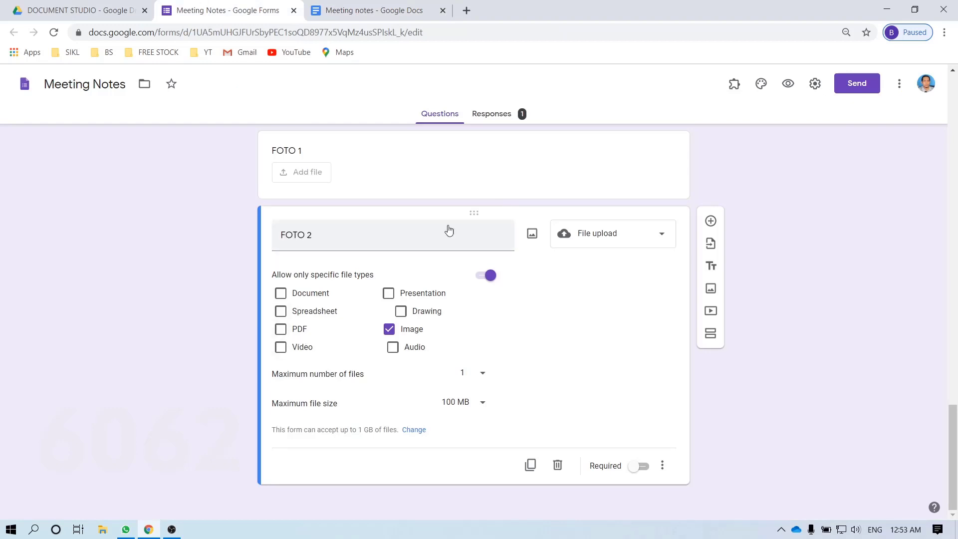
left_click(787, 86)
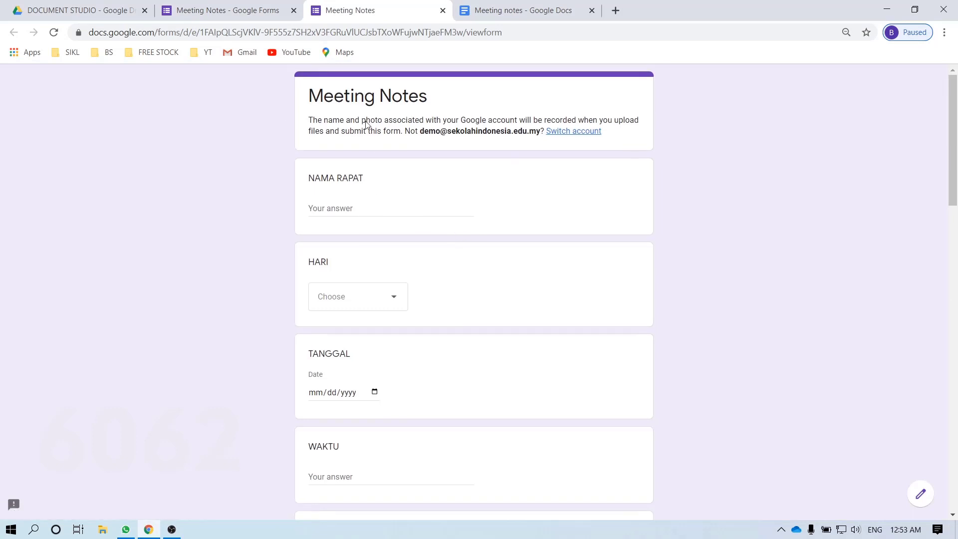
left_click(338, 34)
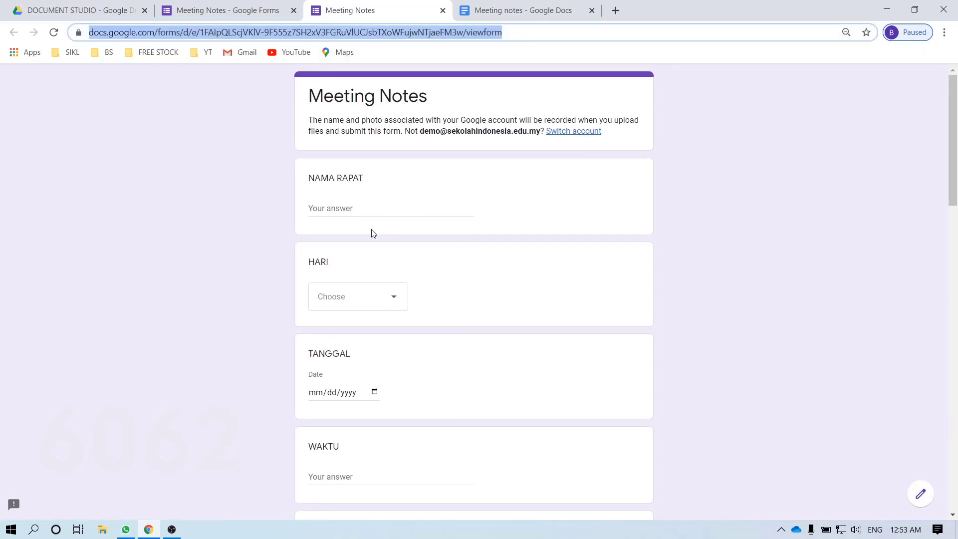
left_click(373, 207)
left_click(394, 297)
left_click(477, 358)
scroll(394, 341, "down", 3)
scroll(342, 302, "down", 13)
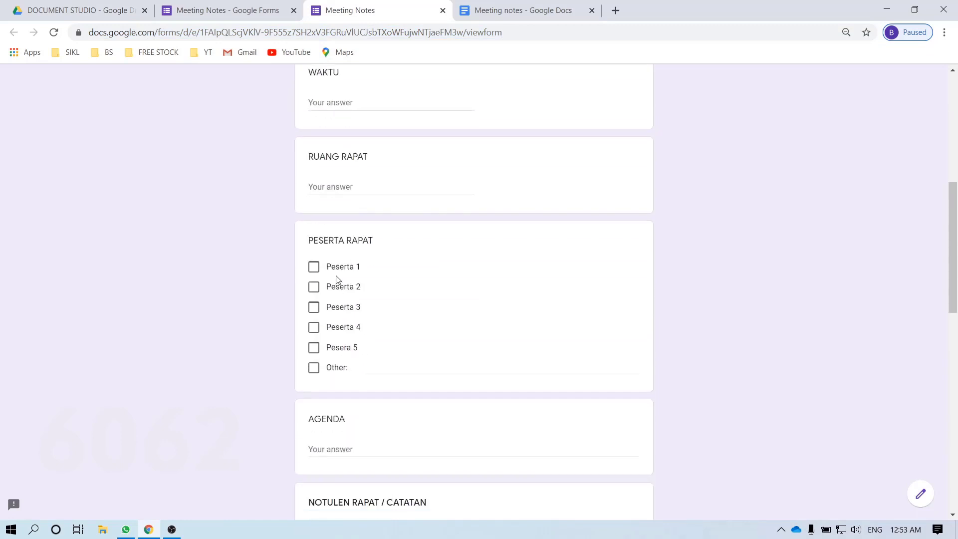
- Look back at the template document and the form editor's question list
left_click(489, 6)
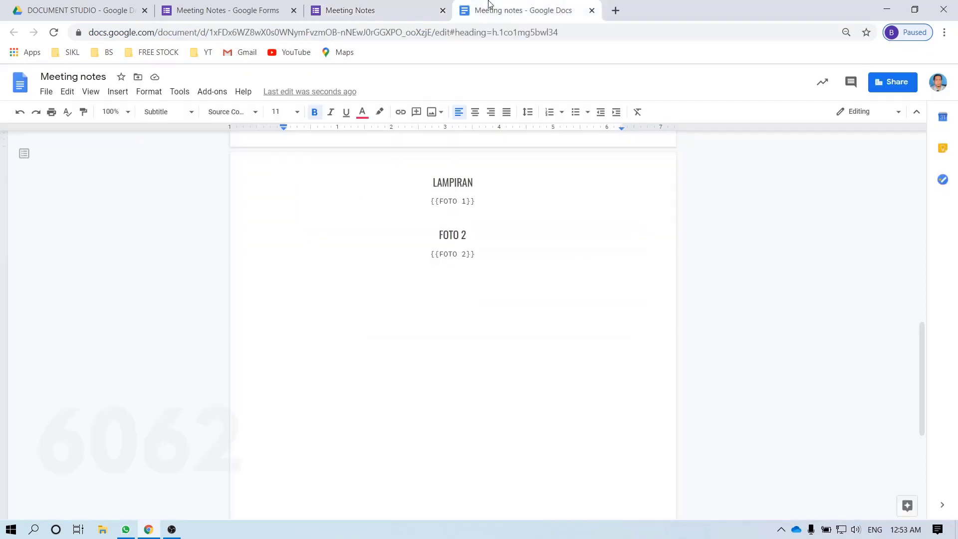
scroll(501, 245, "up", 5)
left_click(225, 10)
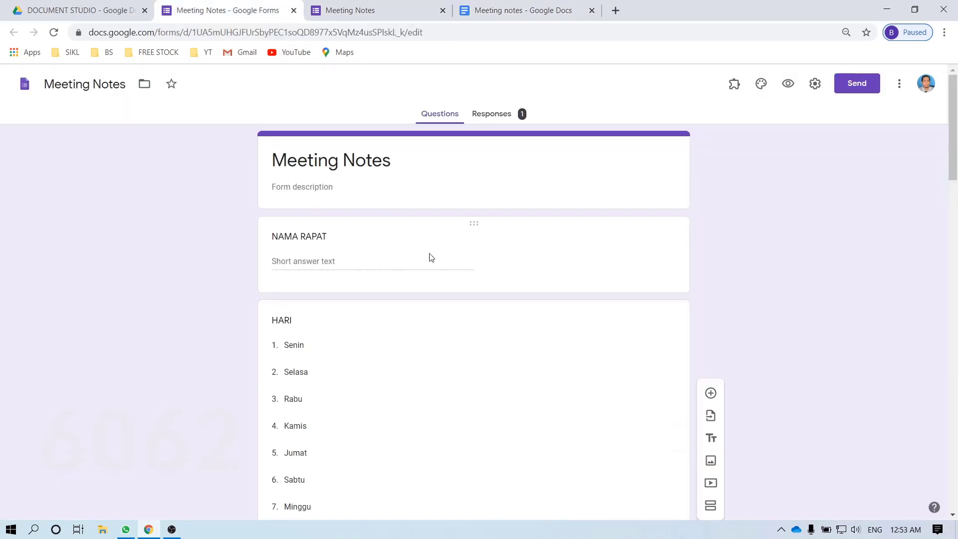
- Open the Meeting Notes (Responses) spreadsheet from the Drive folder and review its response columns through FOTO 2
left_click(60, 7)
left_click(218, 302)
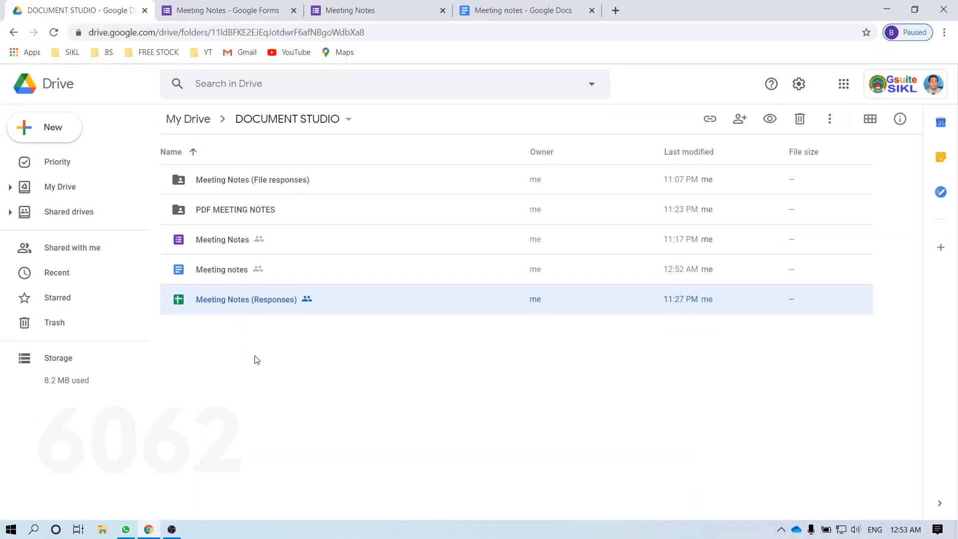
left_click(254, 357)
left_click(249, 305)
double_click(250, 305)
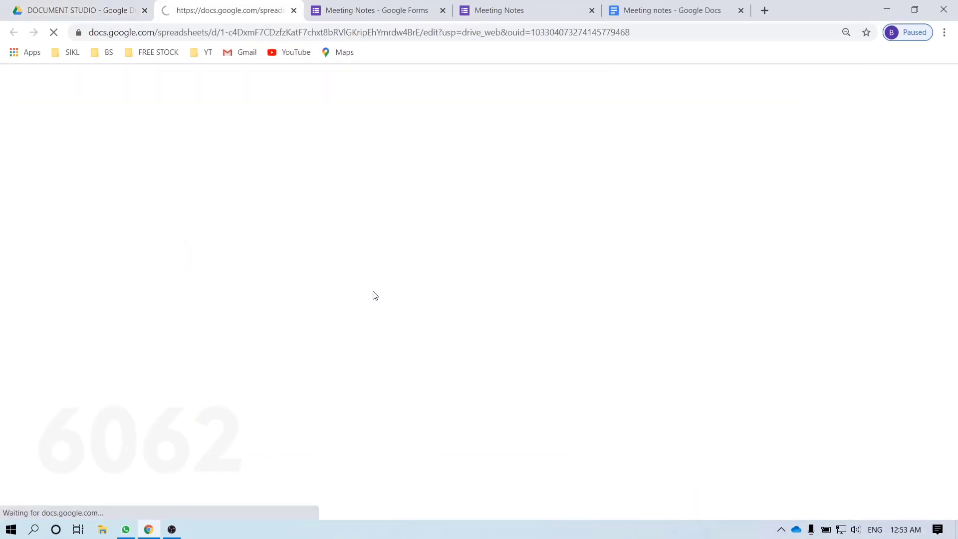
left_click(373, 292)
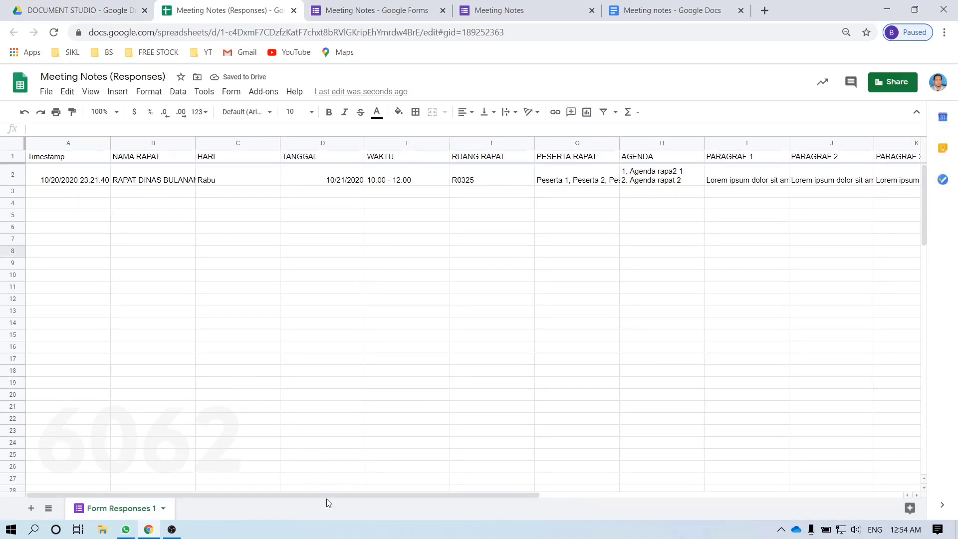
left_click_drag(338, 498, 744, 499)
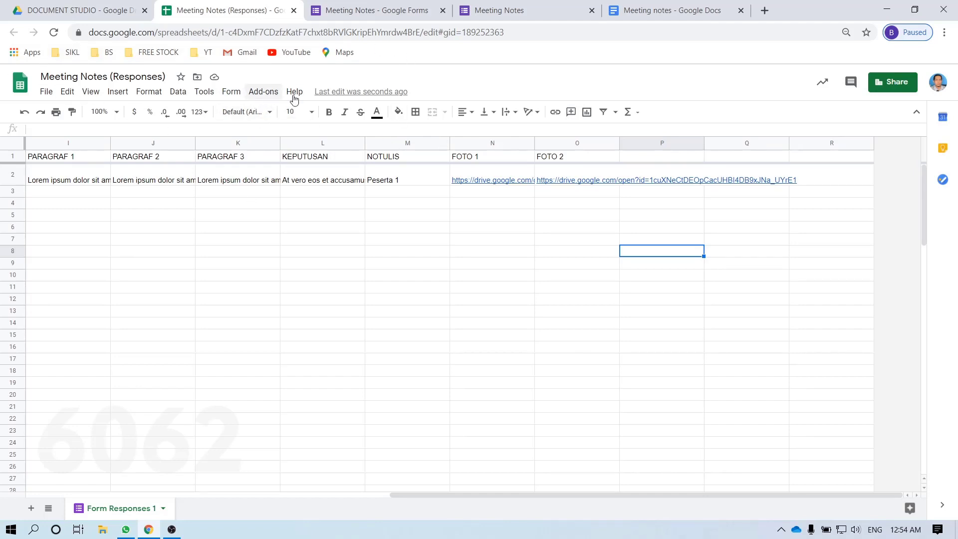
left_click(264, 93)
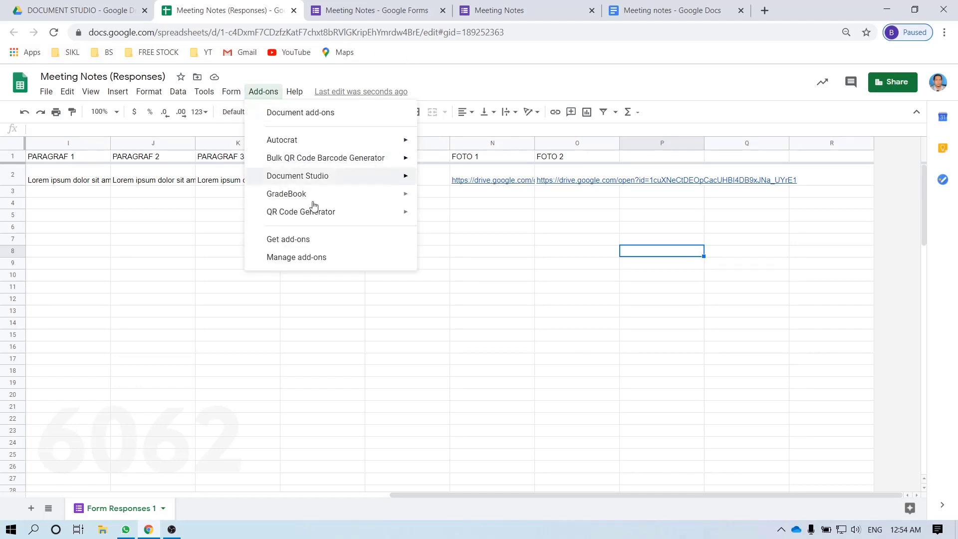
left_click(310, 247)
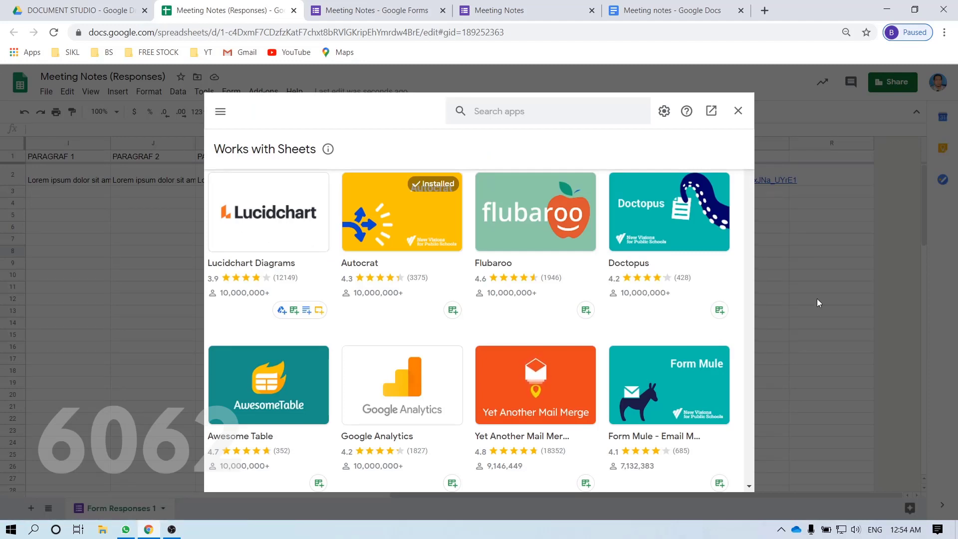
left_click(737, 112)
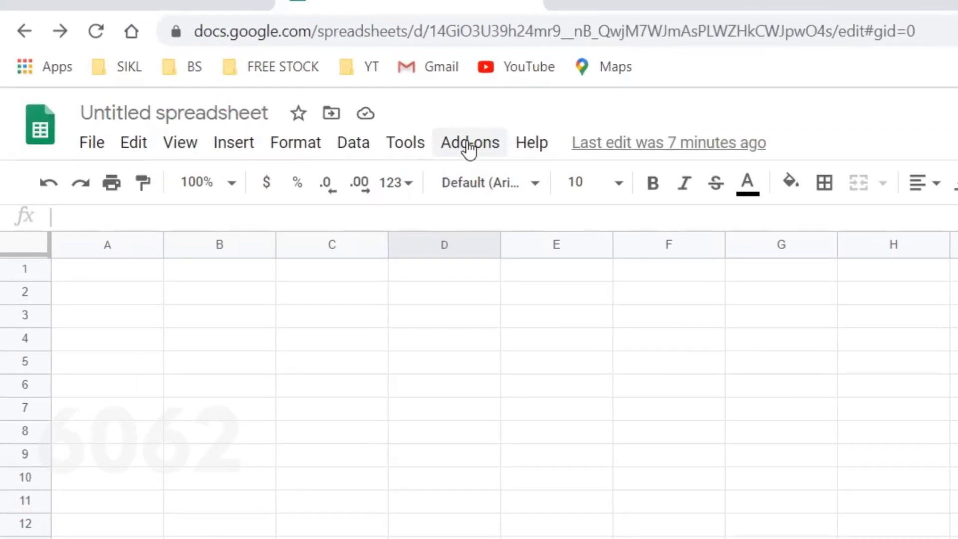
- Search the add-on marketplace for Document Studio from the untitled spreadsheet and open its listing
left_click(265, 80)
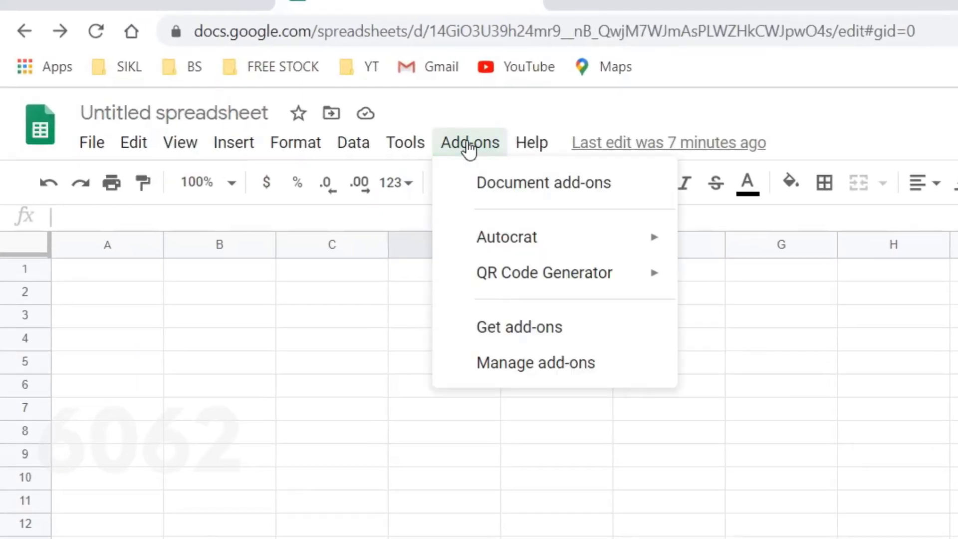
left_click(512, 329)
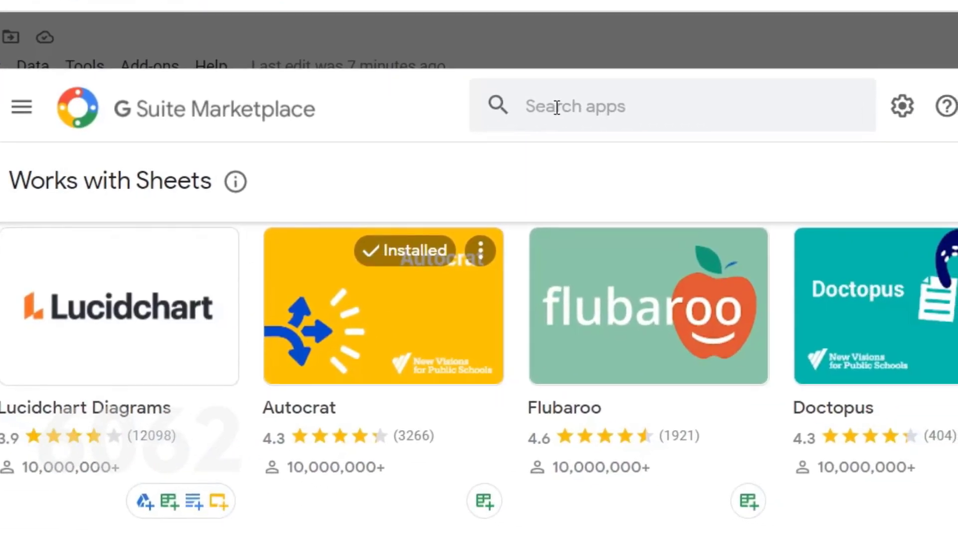
left_click(557, 107)
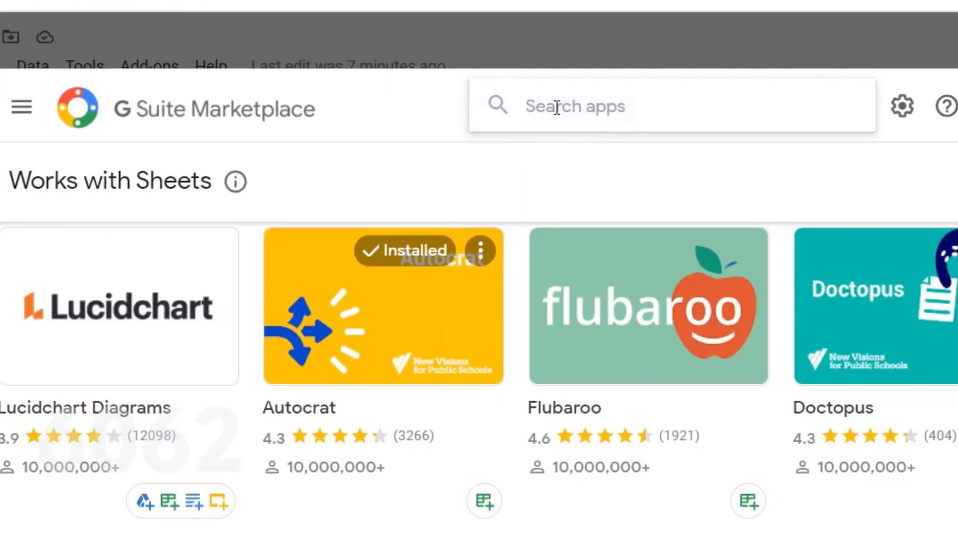
type("docume")
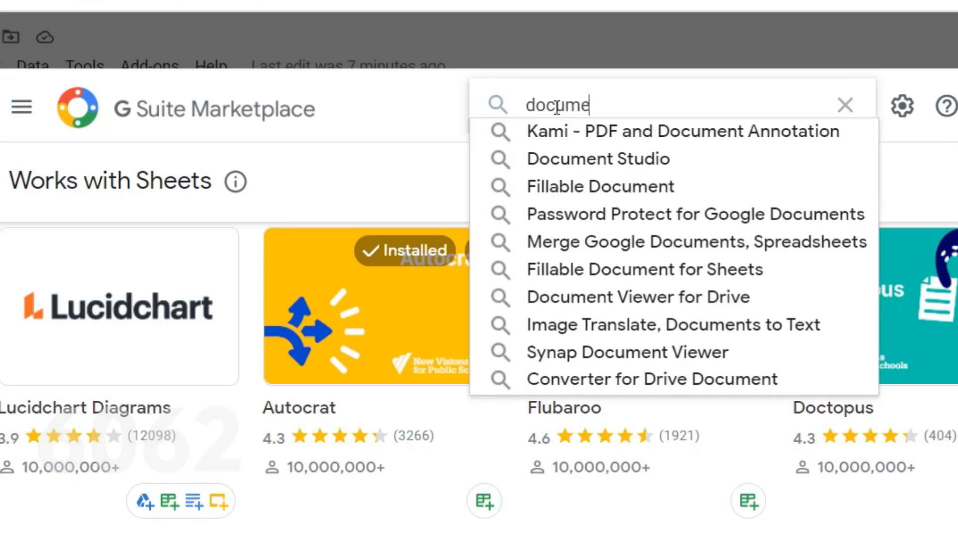
type("nt studio")
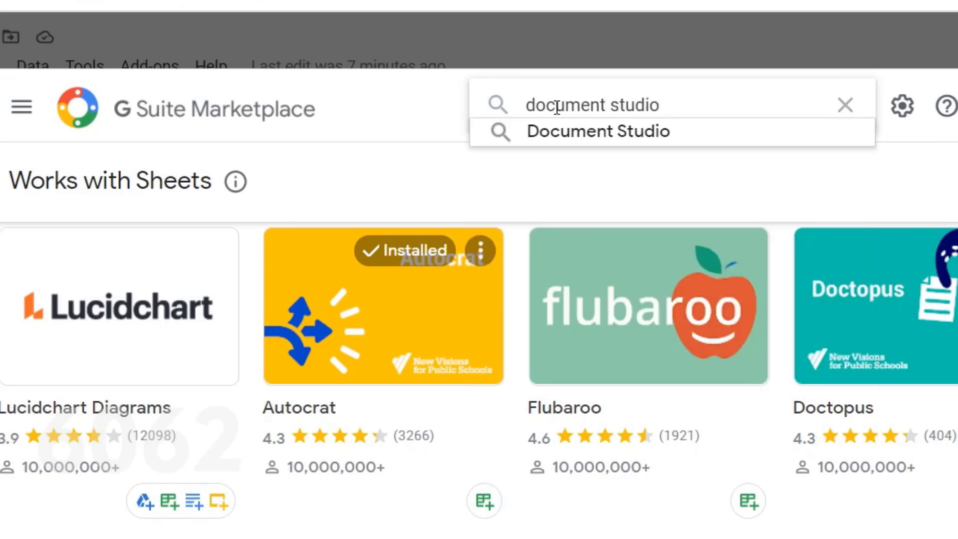
left_click(578, 140)
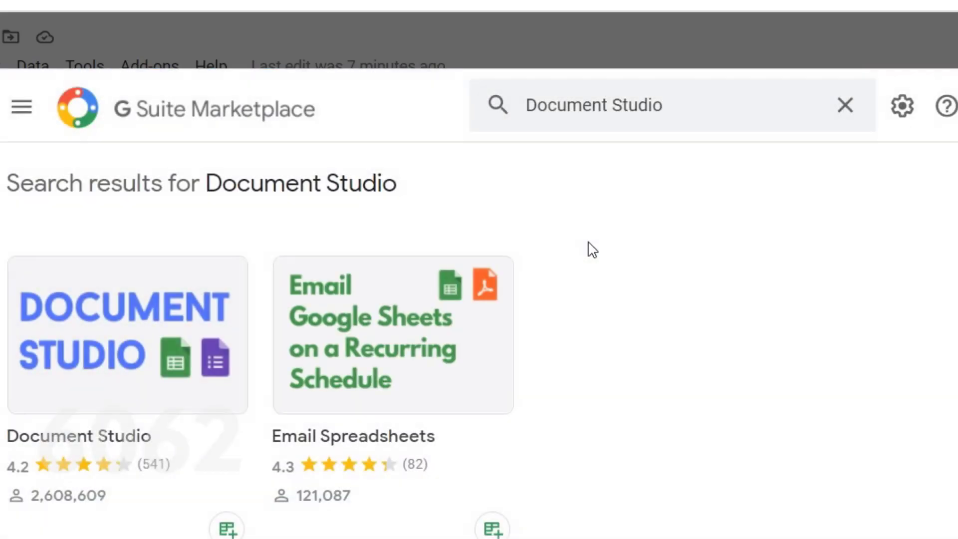
left_click(89, 327)
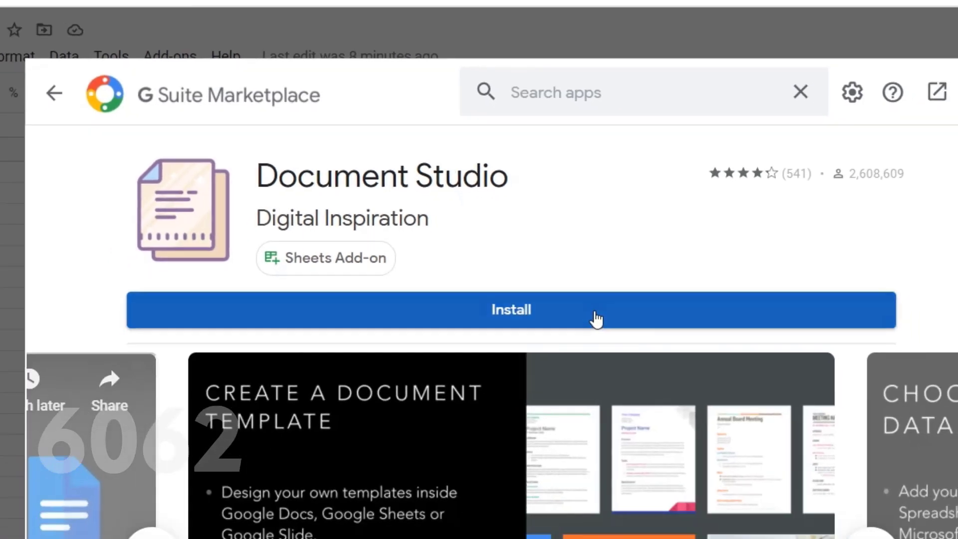
- Install Document Studio with the existing Google account, allow its requested access, close the marketplace and reload the spreadsheet
left_click(619, 358)
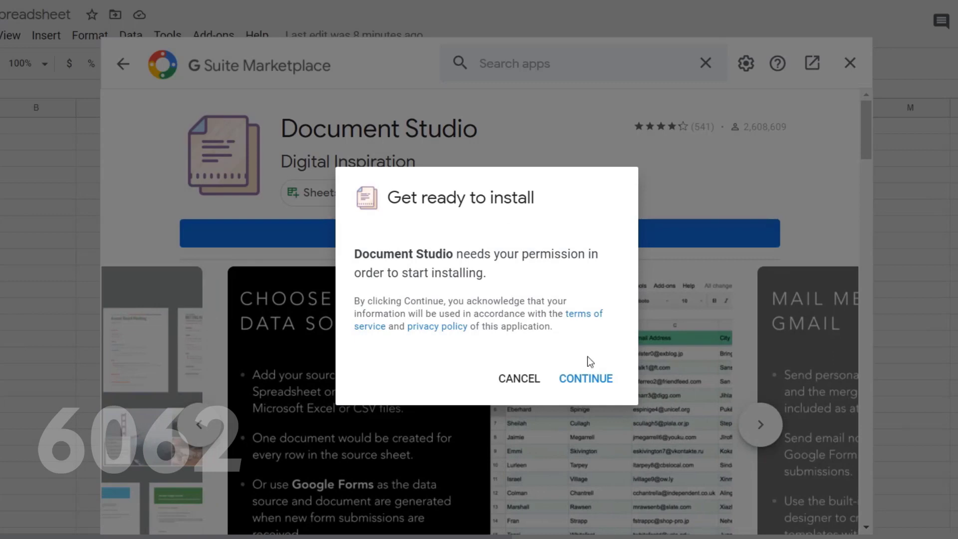
left_click(596, 380)
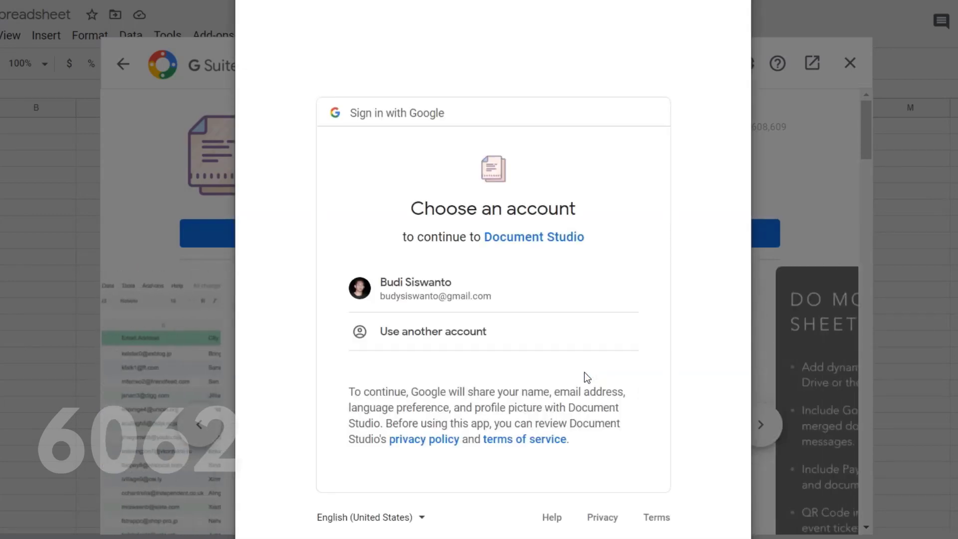
left_click(511, 294)
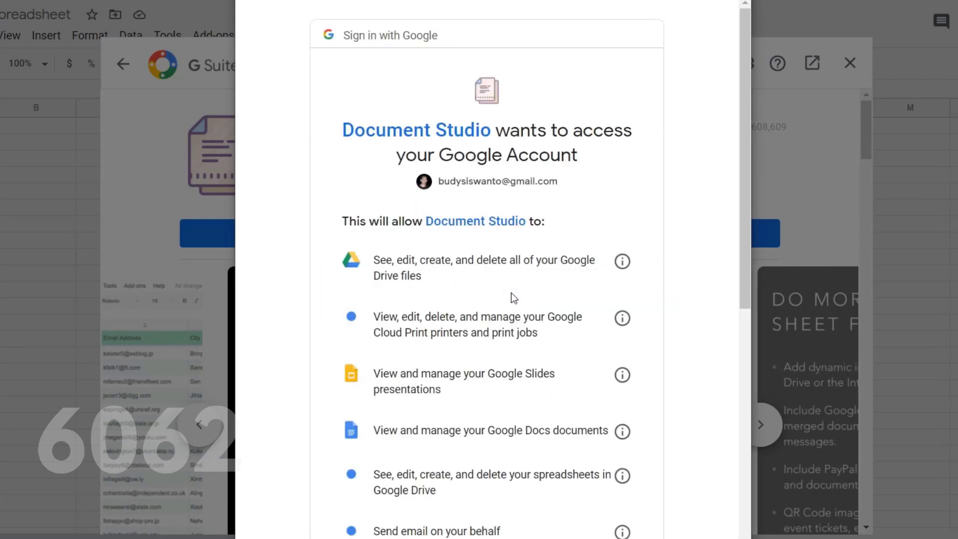
scroll(512, 294, "down", 10)
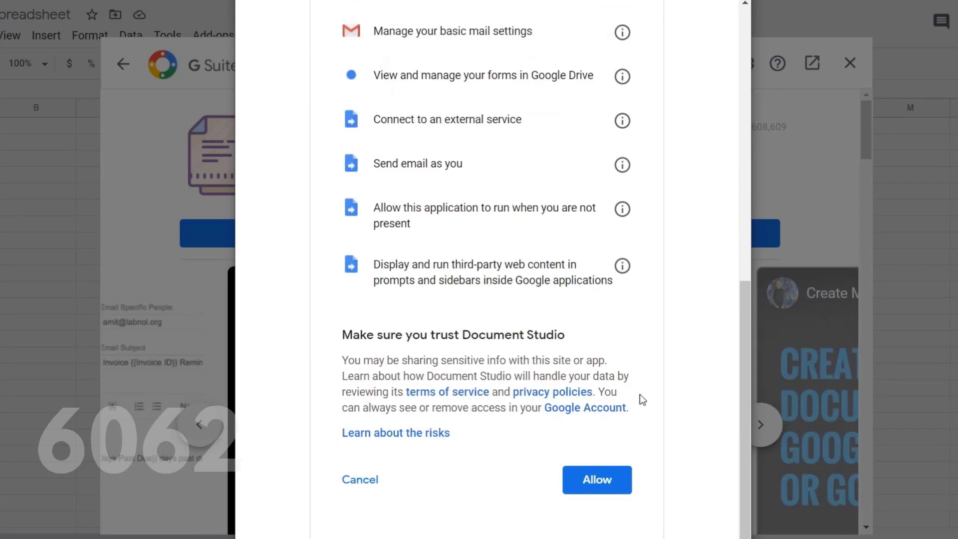
left_click(607, 480)
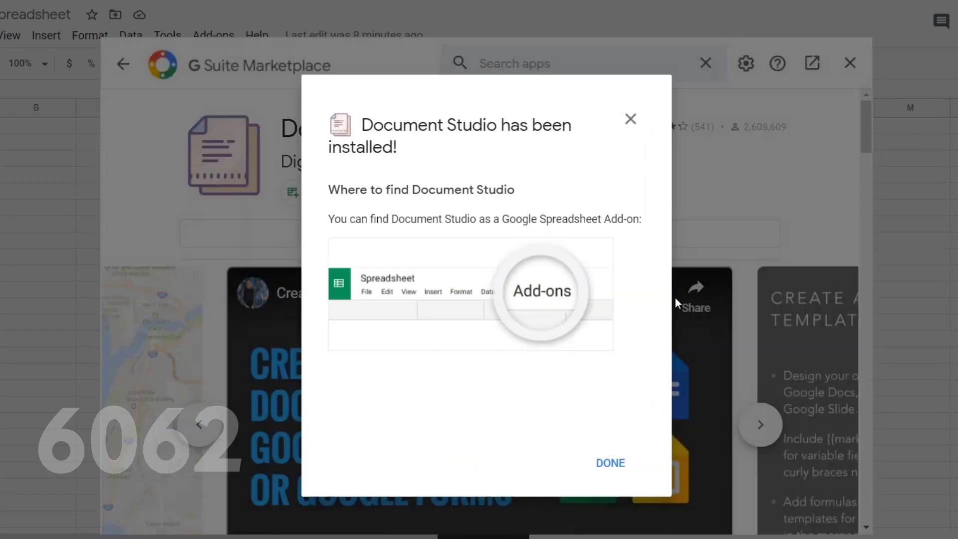
left_click(619, 464)
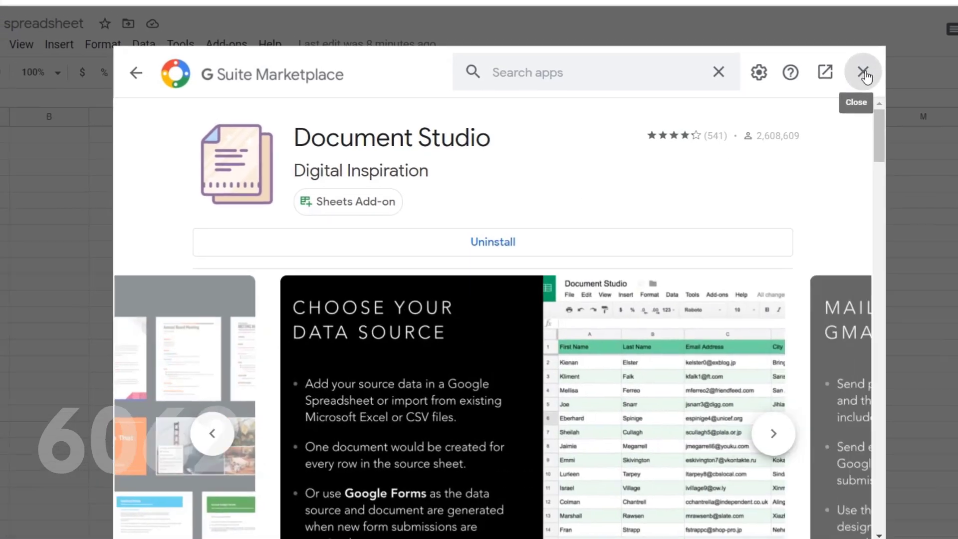
left_click(851, 64)
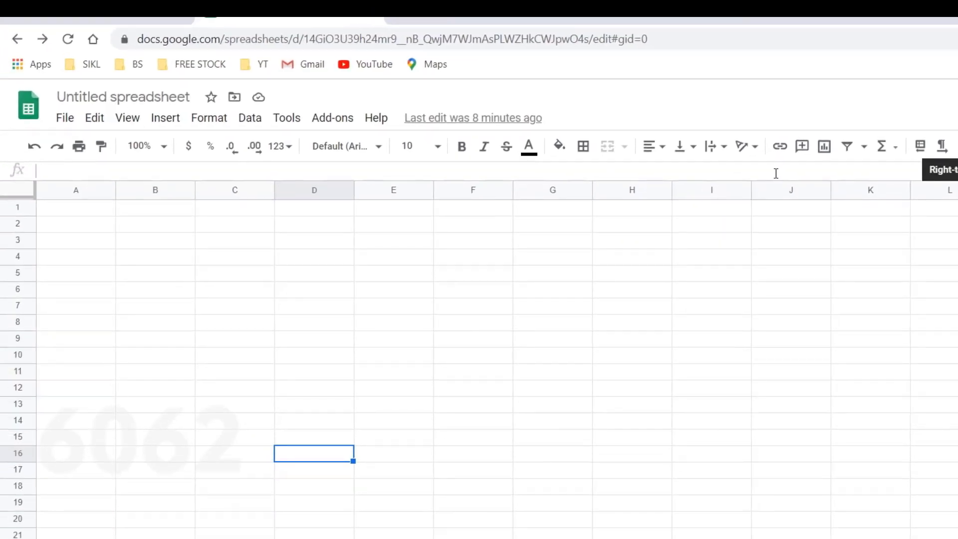
left_click(69, 40)
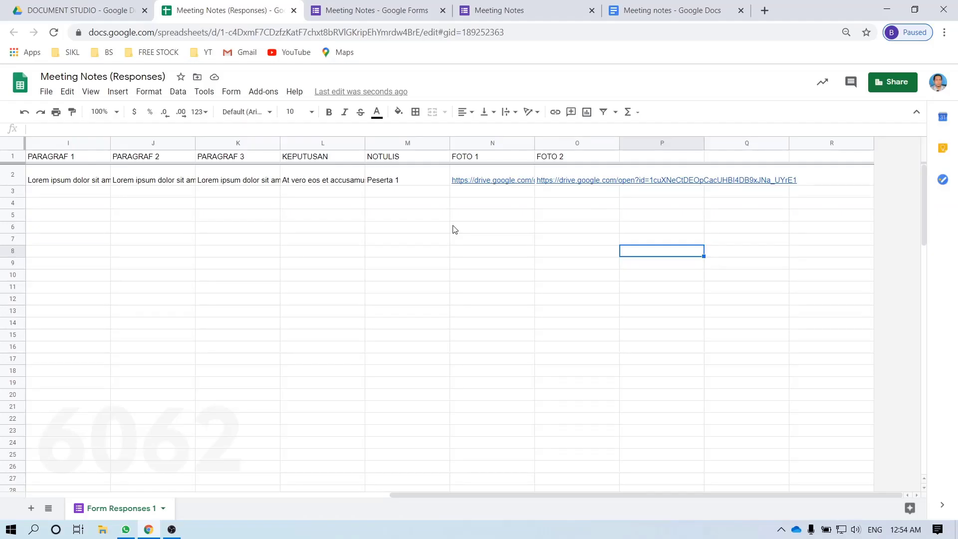
- Open Document Studio in the Meeting Notes (Responses) spreadsheet, look over its Document Merge settings and leave the merge enabled
left_click(266, 92)
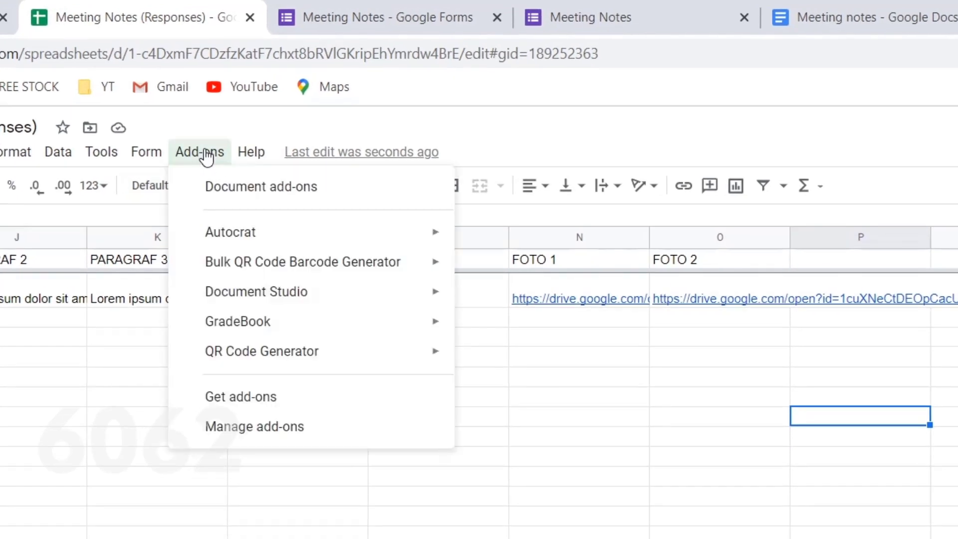
mouse_move(270, 299)
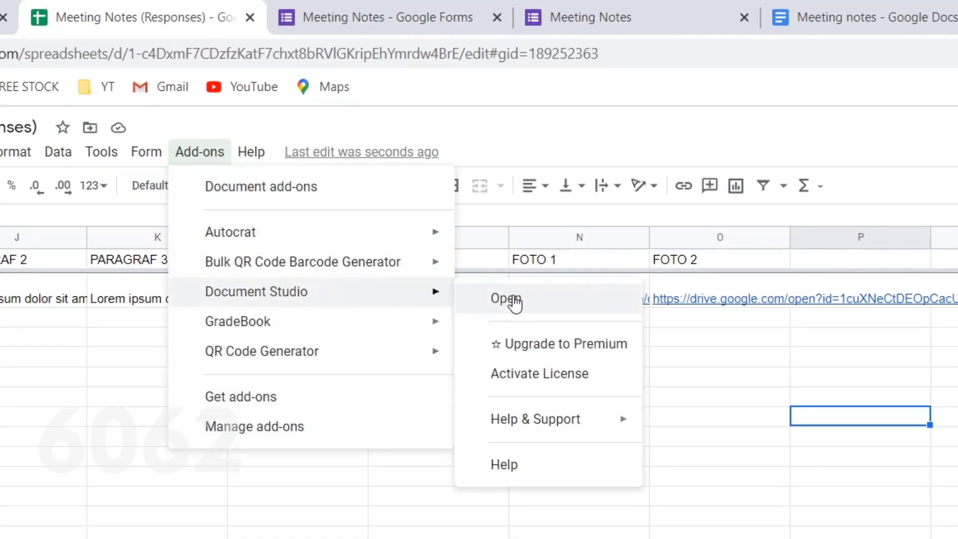
left_click(535, 298)
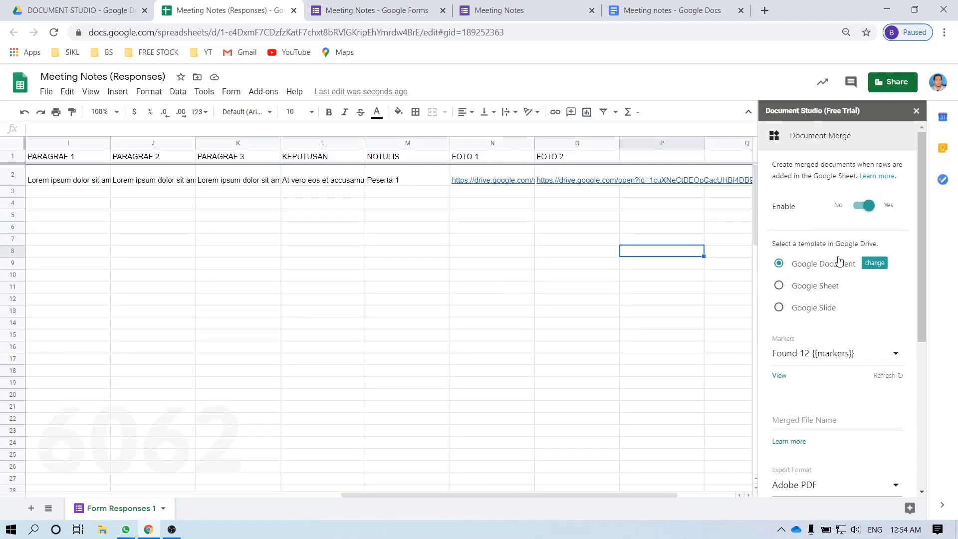
scroll(862, 252, "down", 5)
scroll(868, 298, "up", 5)
left_click(864, 206)
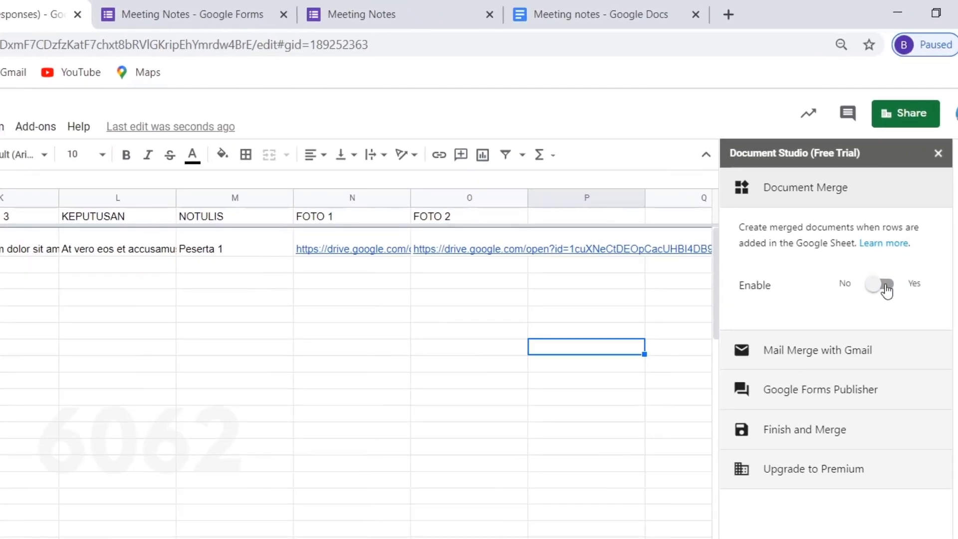
left_click(887, 289)
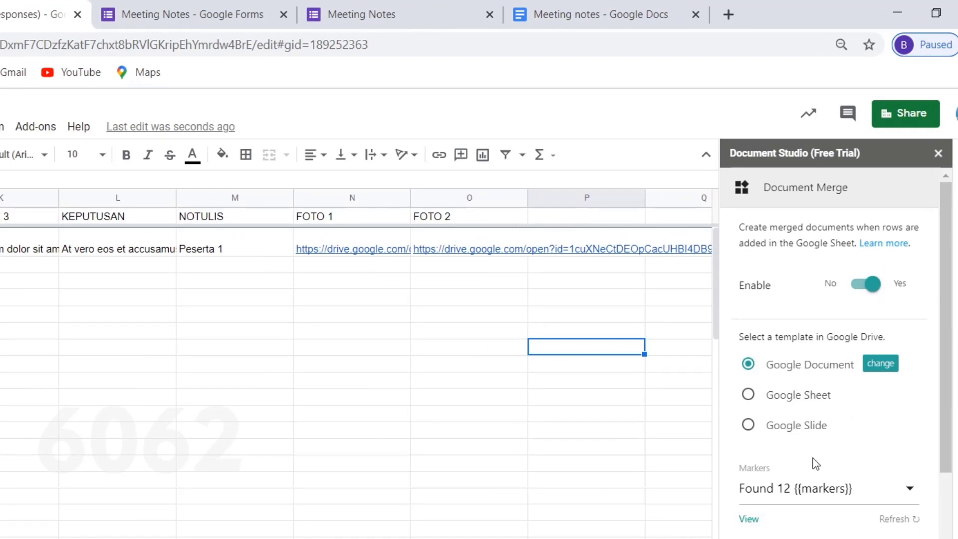
- Look back at the top part of the Meeting notes template document, from {{NAMA RAPAT}} to {{KEPUTUSAN}}, and return to the spreadsheet
left_click_drag(761, 339, 886, 339)
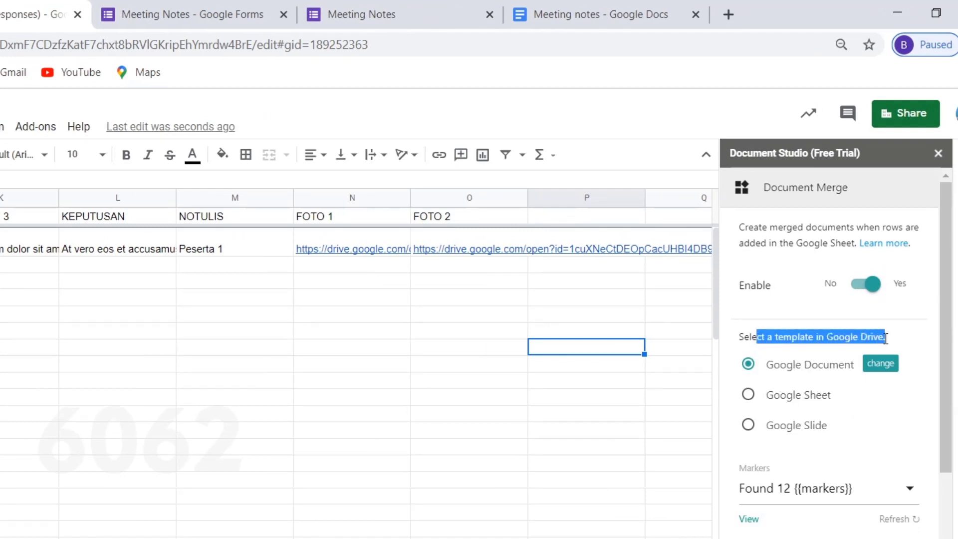
left_click(584, 10)
scroll(214, 462, "up", 5)
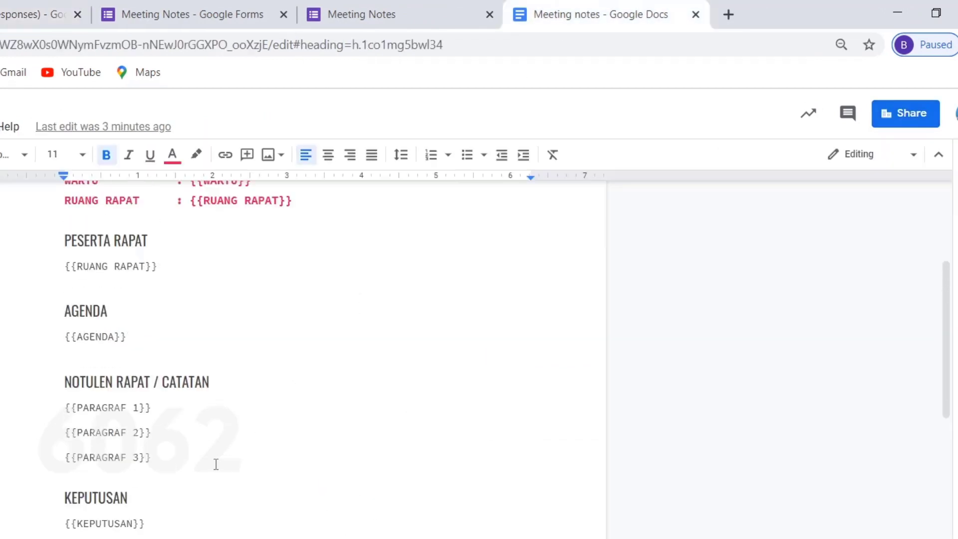
scroll(217, 463, "up", 2)
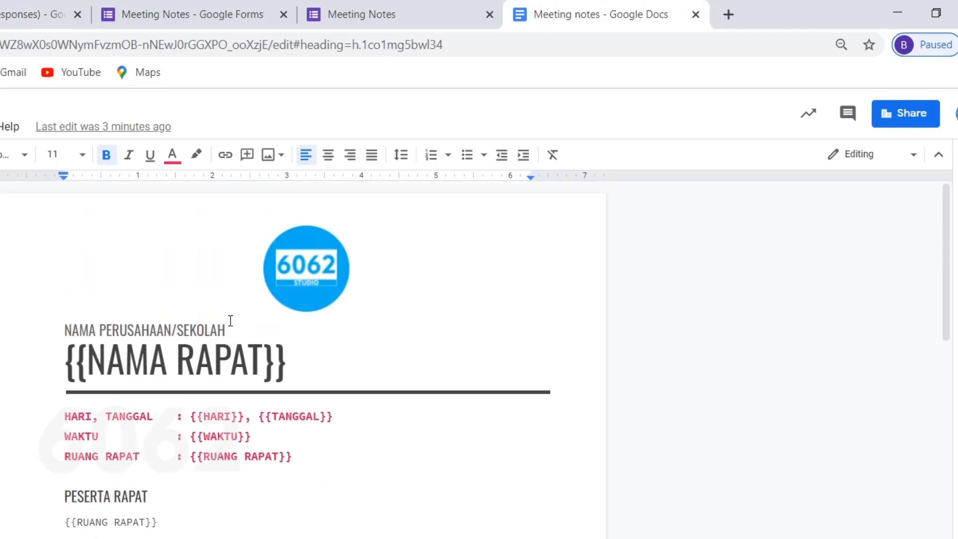
left_click(20, 8)
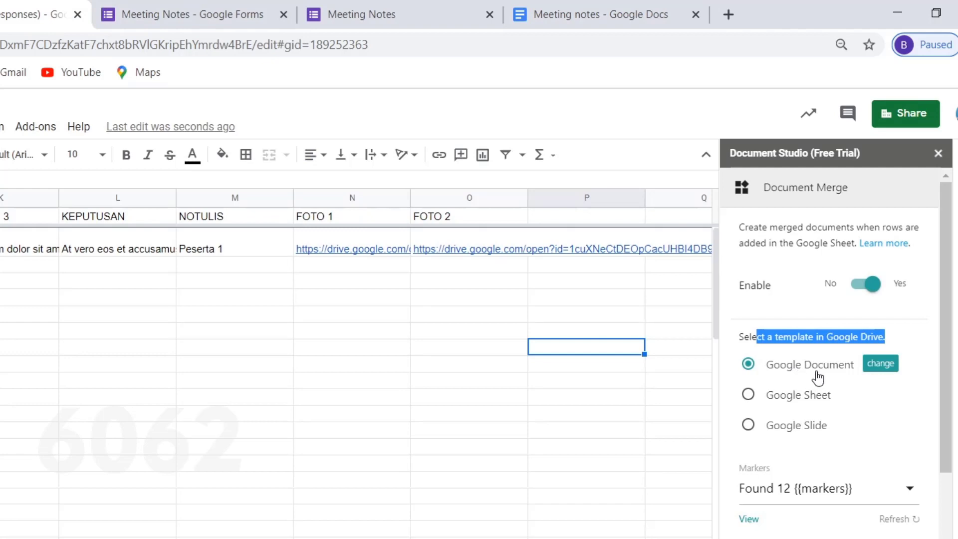
left_click(751, 397)
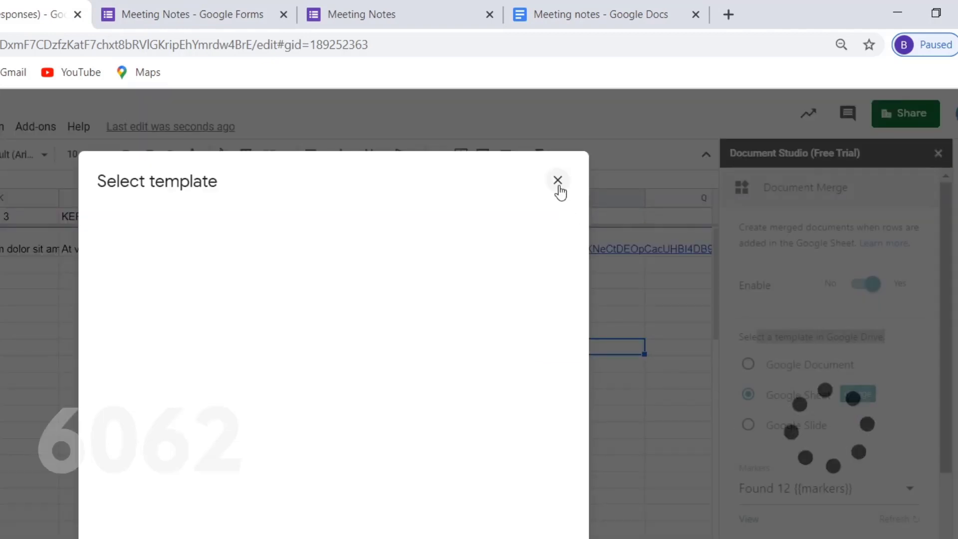
left_click(557, 181)
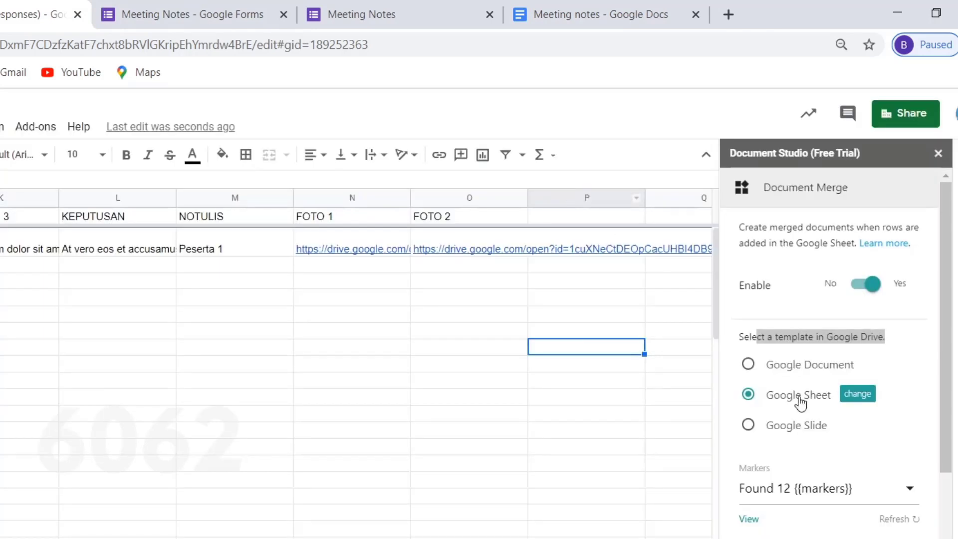
left_click(748, 364)
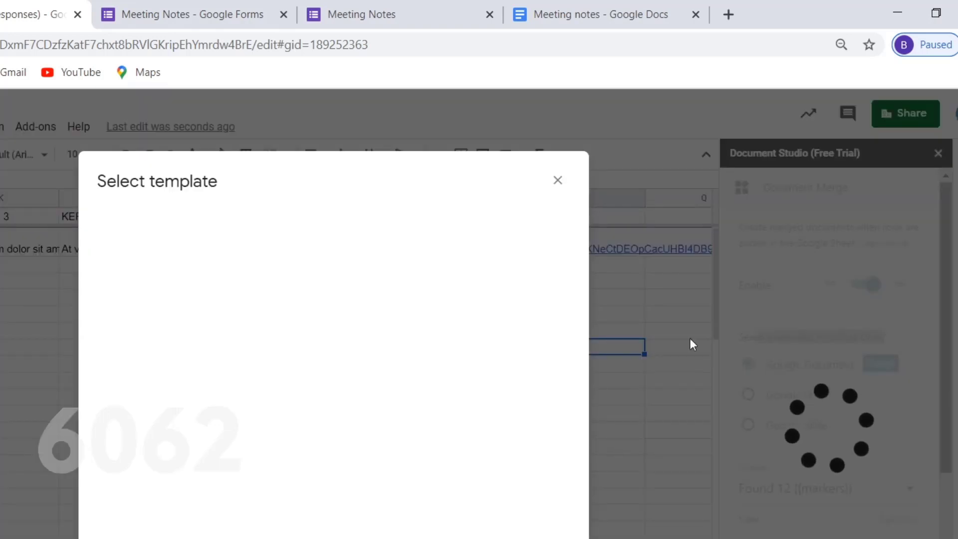
left_click(559, 181)
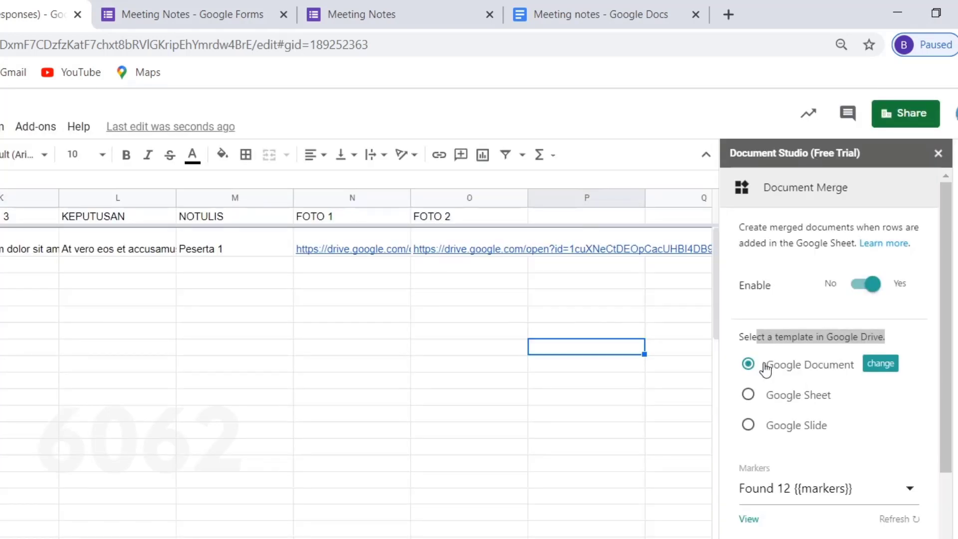
- Select the Meeting notes document from Google Drive as the Google Document template for Document Merge
left_click(880, 366)
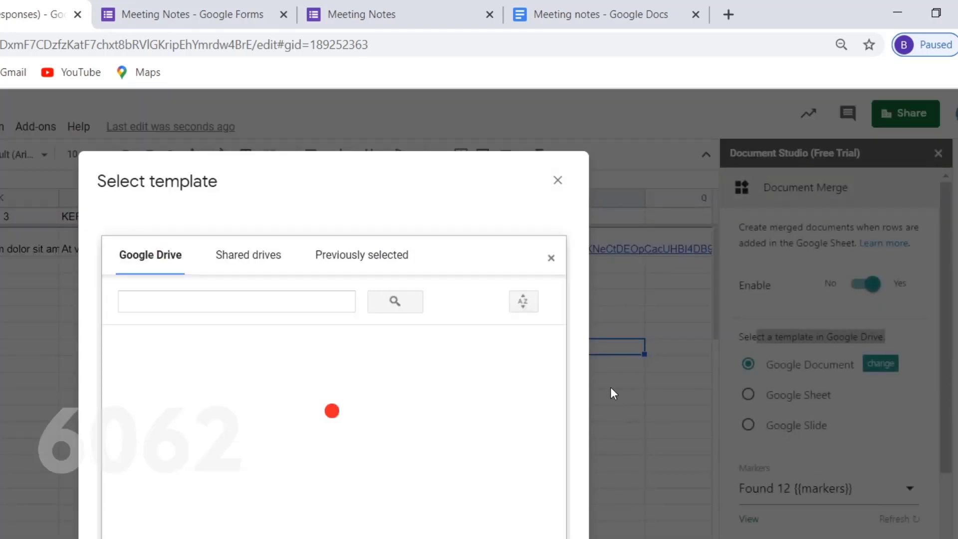
left_click(578, 8)
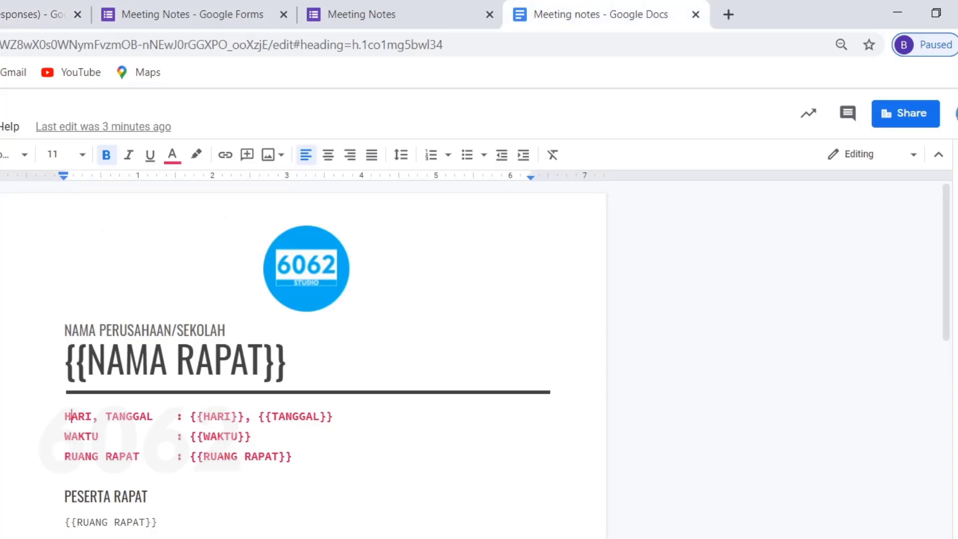
left_click(25, 8)
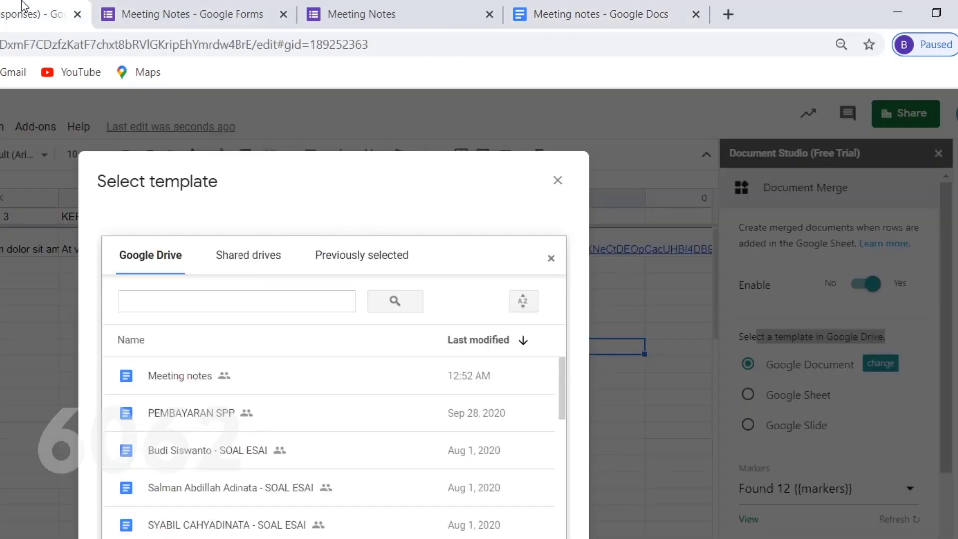
left_click(180, 379)
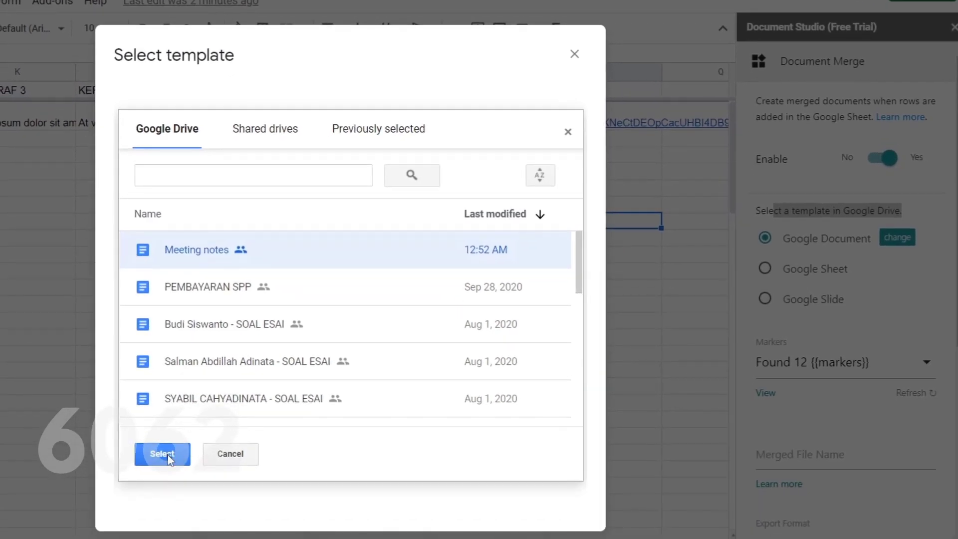
left_click(162, 454)
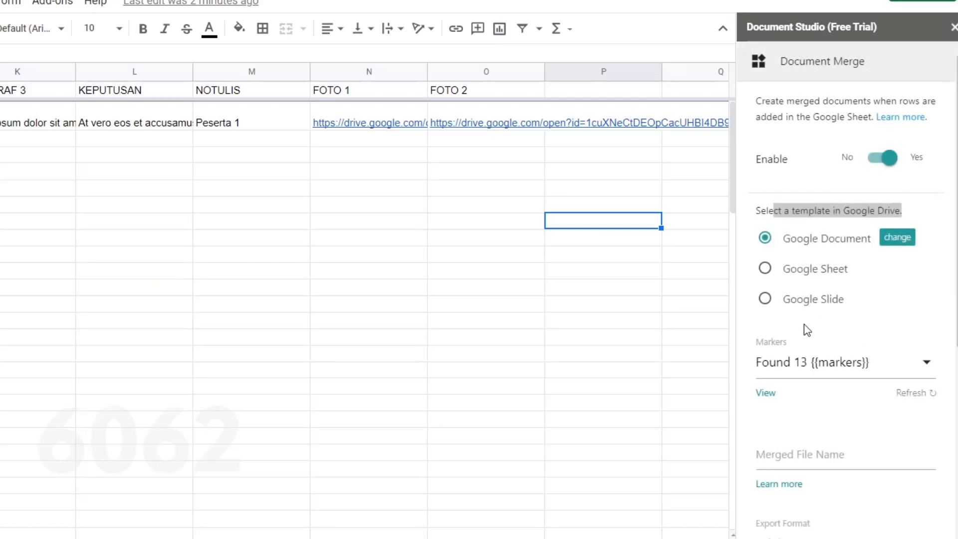
- Open the list of markers found in the selected template and compare it with the document's placeholders
scroll(848, 295, "down", 3)
left_click_drag(957, 244, 957, 253)
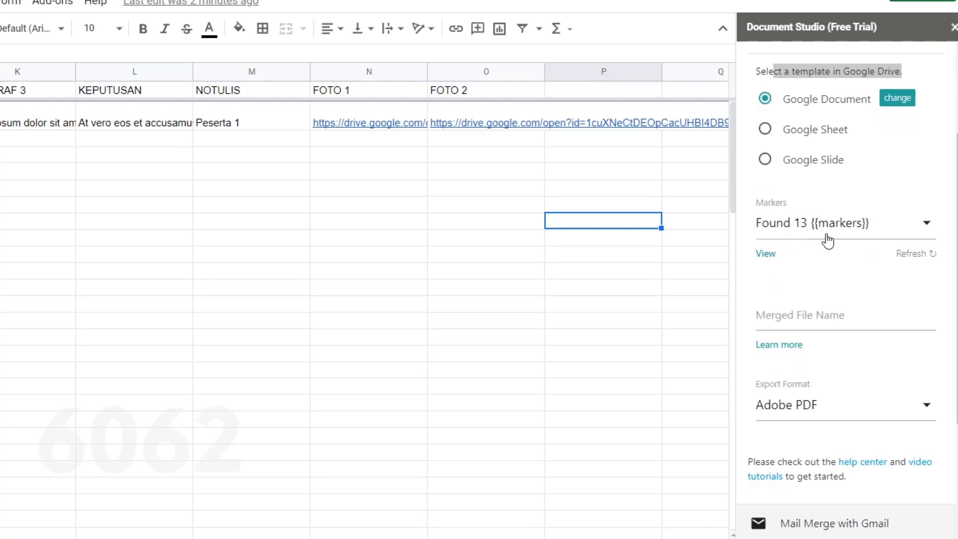
left_click(927, 226)
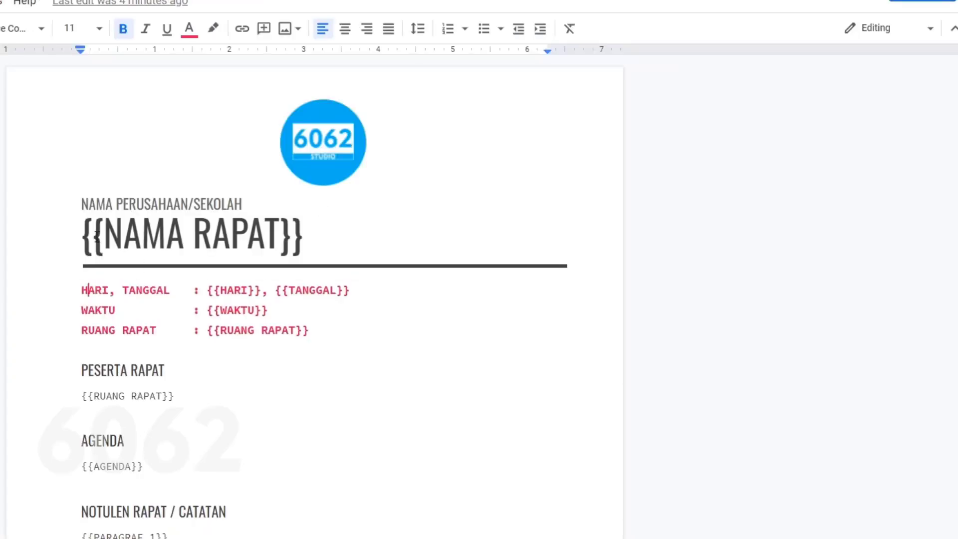
- Examine the double curly braces around the template's placeholders, from {{NAMA RAPAT}} to the {{RUANG RAPAT}} under PESERTA RAPAT
double_click(87, 236)
double_click(327, 242)
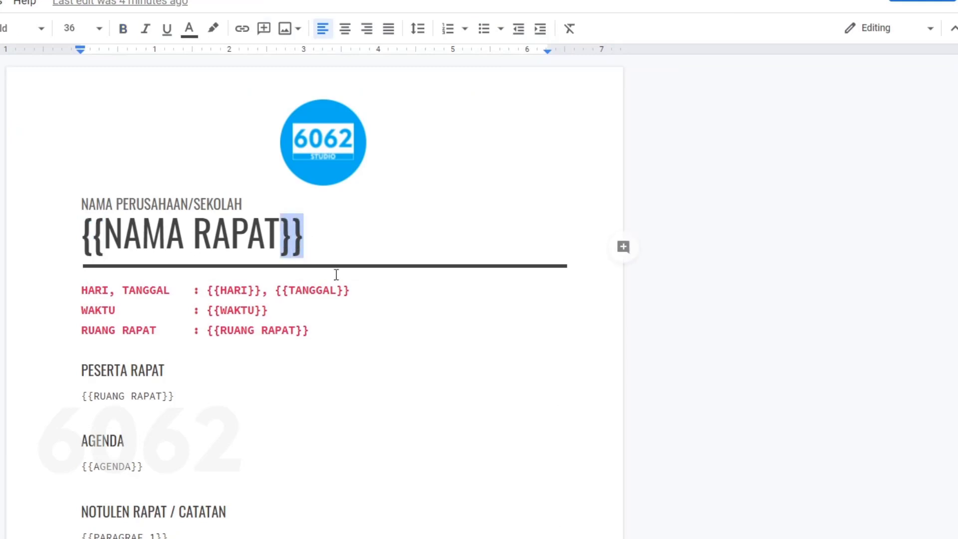
double_click(349, 291)
left_click_drag(316, 330, 302, 329)
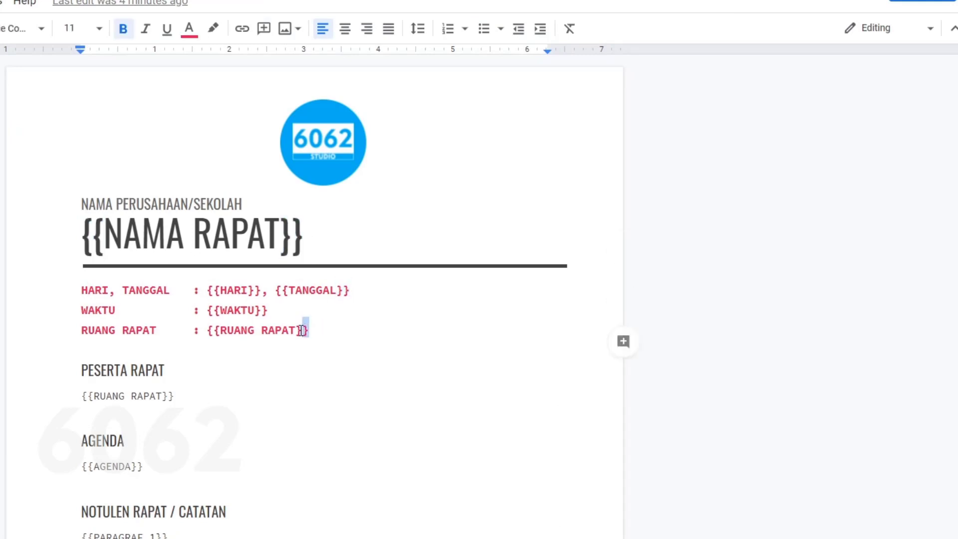
double_click(167, 395)
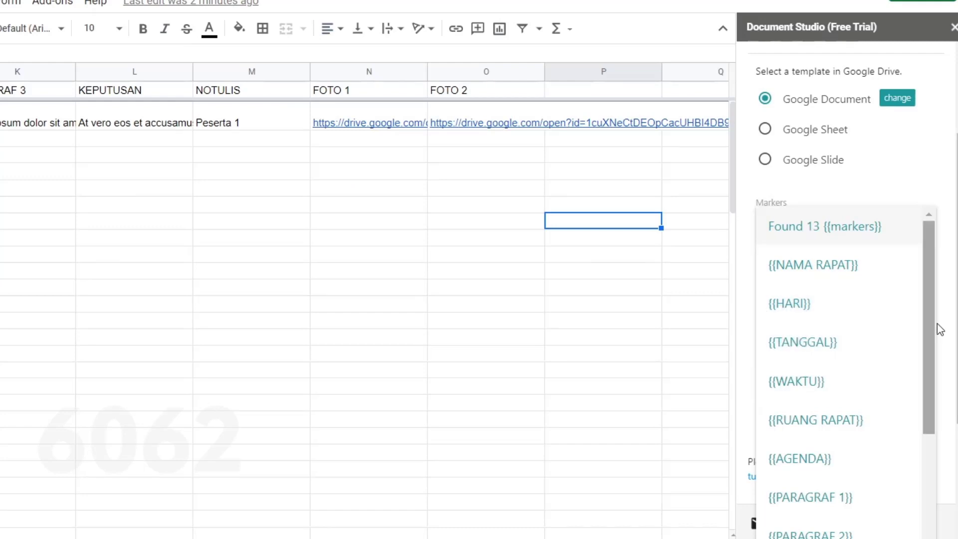
- Look through the rest of the marker list, recheck the closing braces of {{TANGGAL}} and {{RUANG RAPAT}} in the template, and close the list
left_click_drag(928, 303, 933, 453)
left_click_drag(934, 383, 934, 404)
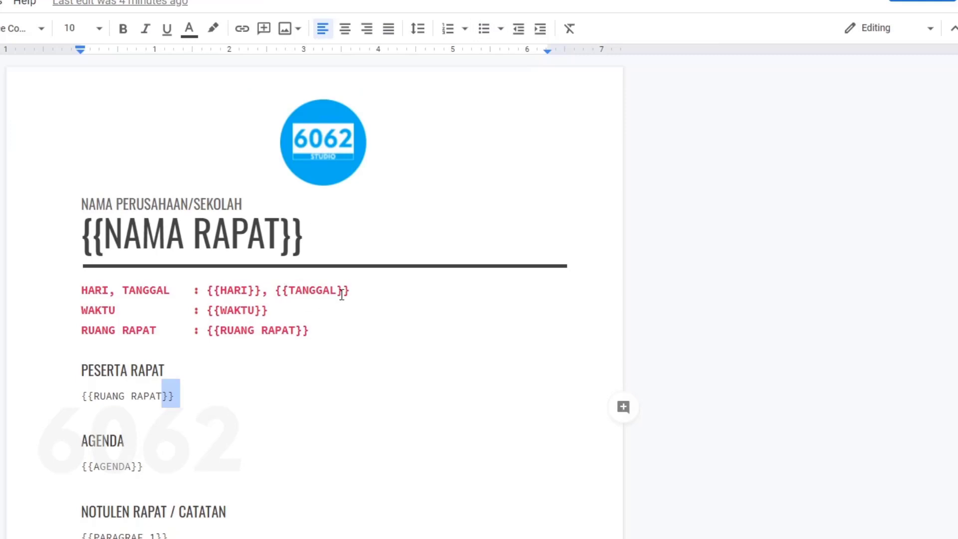
left_click_drag(336, 289, 350, 291)
left_click_drag(295, 331, 309, 332)
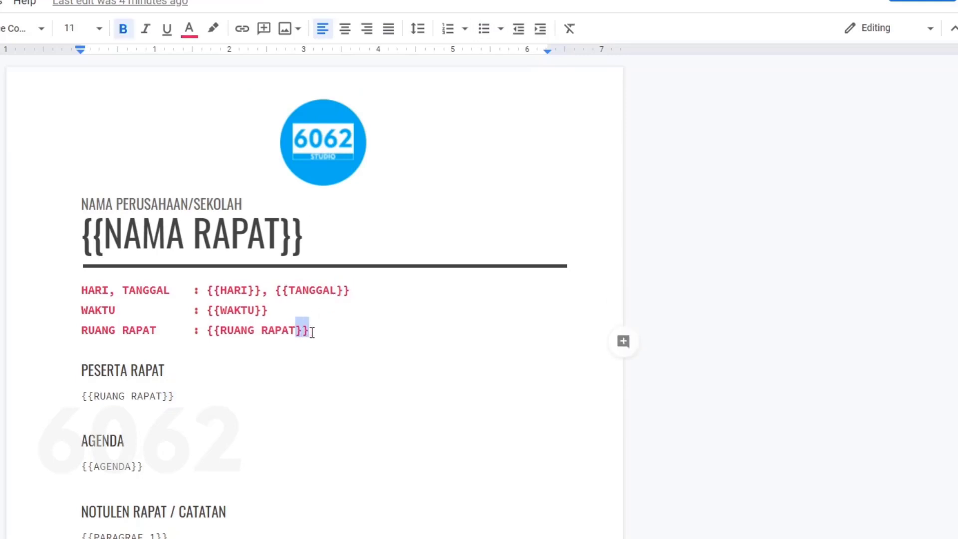
left_click_drag(161, 396, 176, 397)
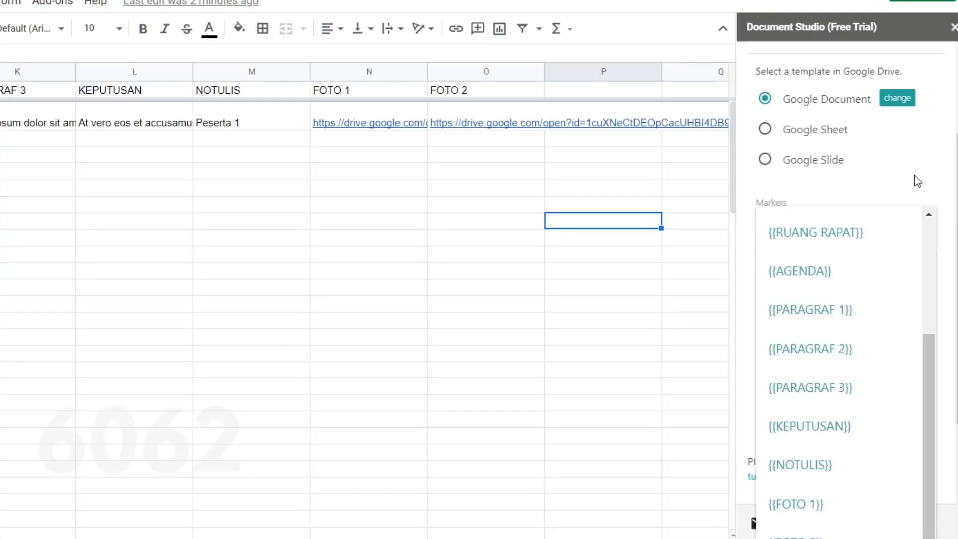
left_click(917, 180)
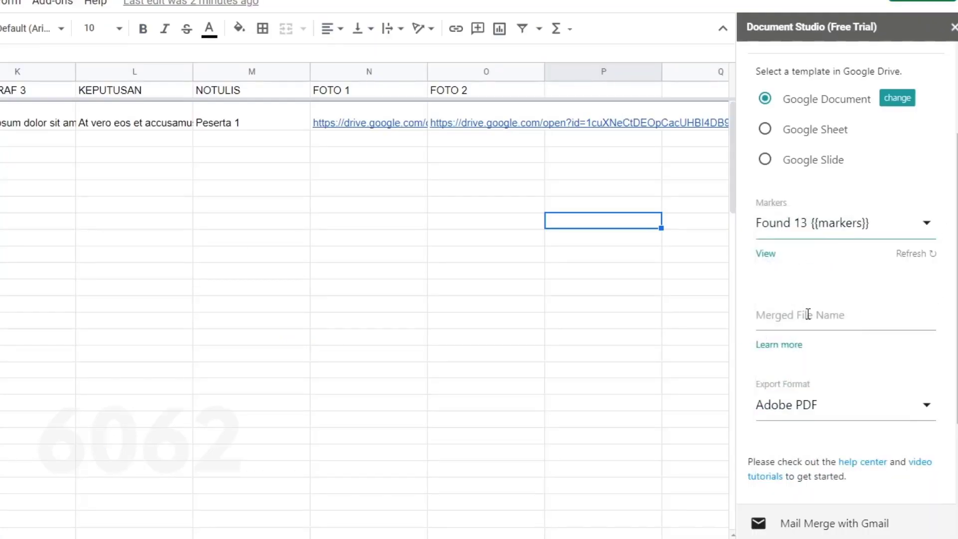
- Copy the {{NAMA RAPAT}} placeholder from the template document and paste it as the merged file name
left_click(783, 319)
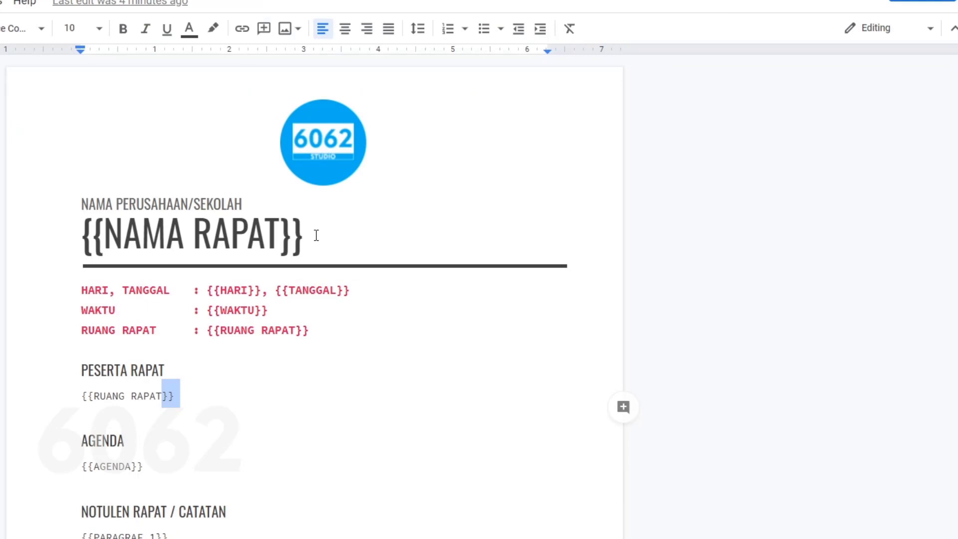
left_click_drag(316, 235, 81, 238)
key("ctrl+c")
right_click(123, 239)
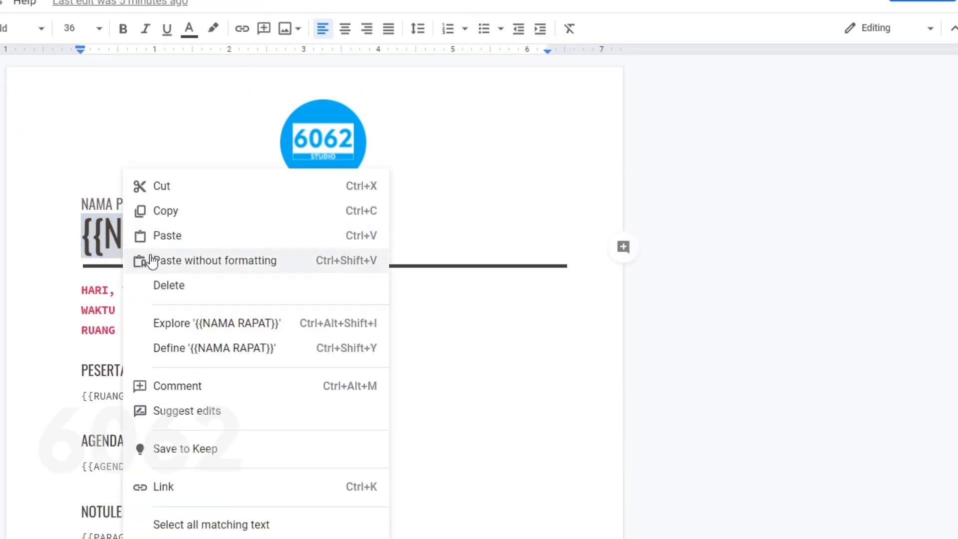
left_click(169, 212)
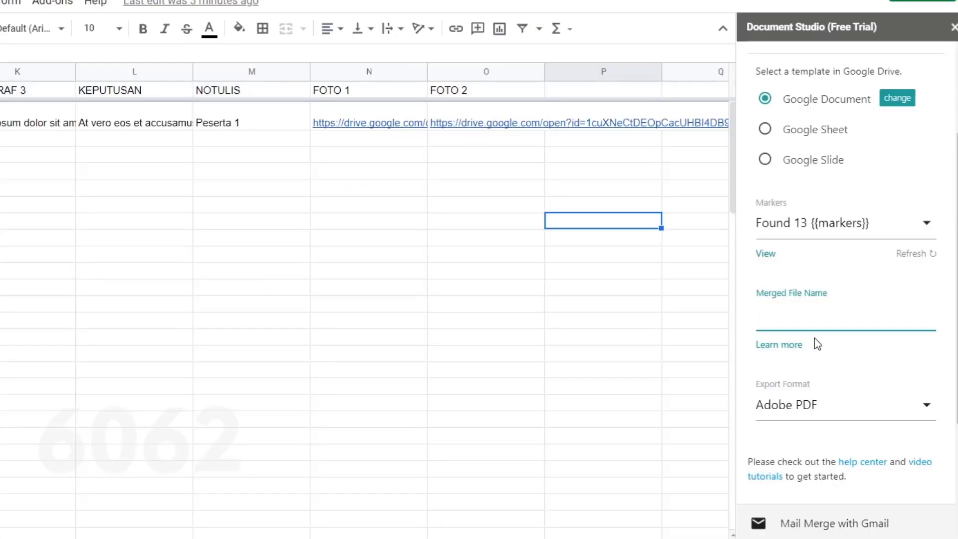
right_click(792, 320)
left_click(830, 456)
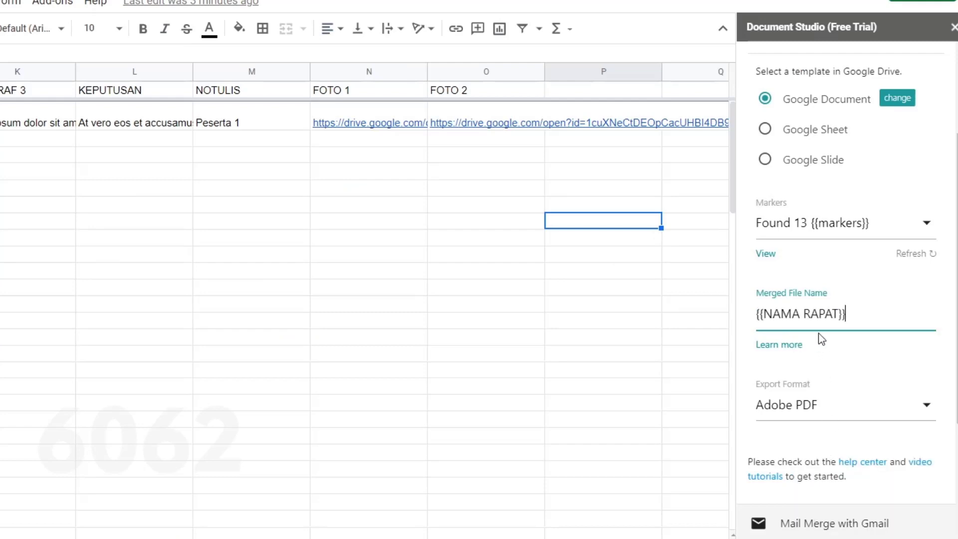
left_click_drag(865, 317, 759, 322)
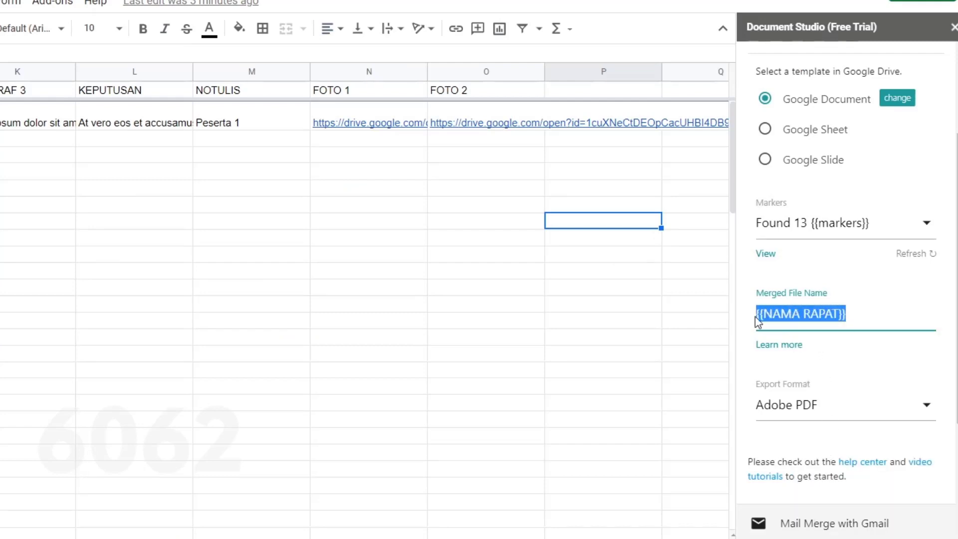
left_click(857, 309)
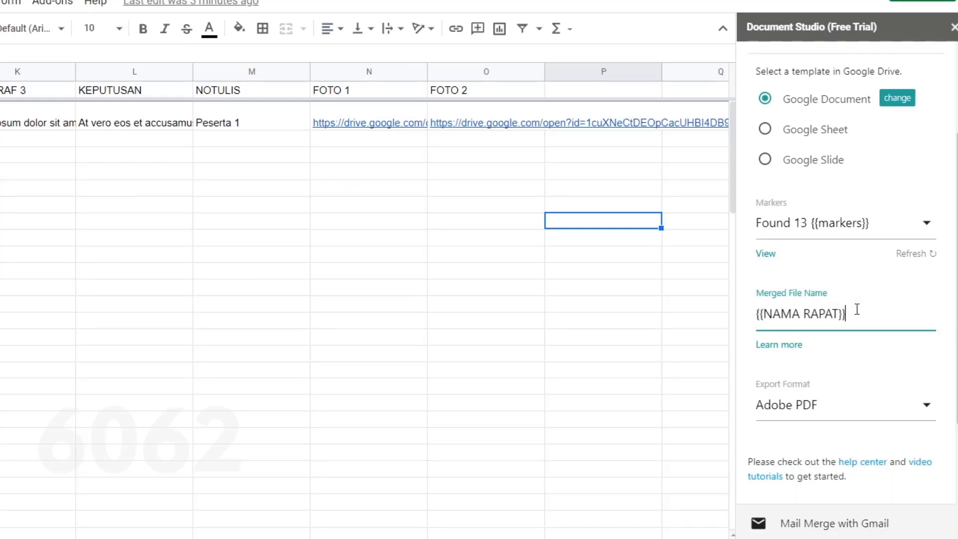
- Extend the merged file name to {{NAMA RAPAT}} - {{TANGGAL}}, copying the {{TANGGAL}} placeholder from the template document
type("-")
scroll(365, 309, "left", 7)
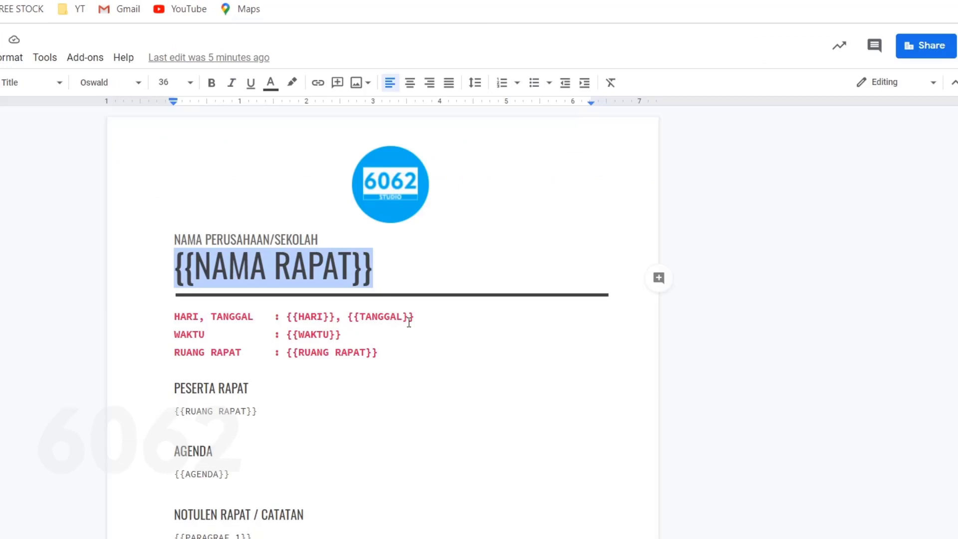
left_click_drag(414, 318, 348, 317)
right_click(359, 317)
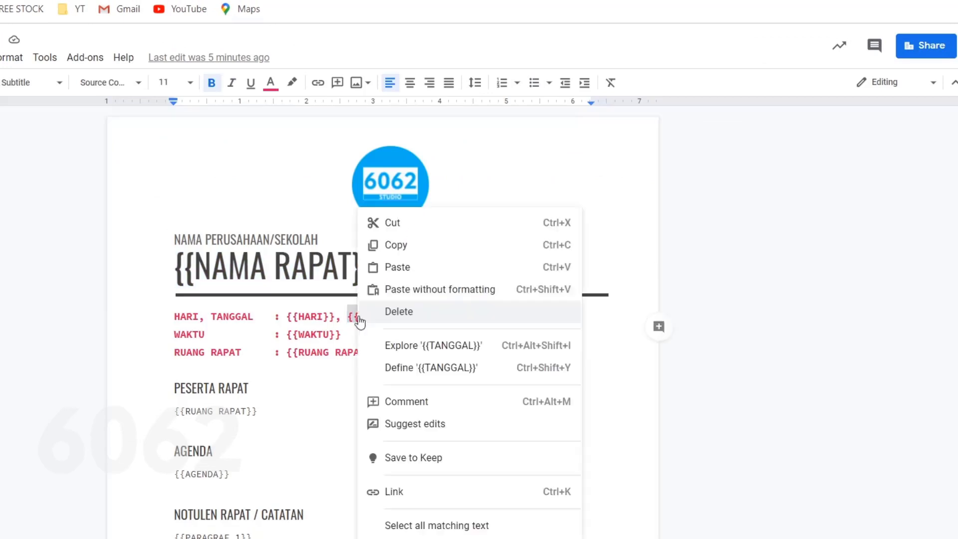
left_click(398, 246)
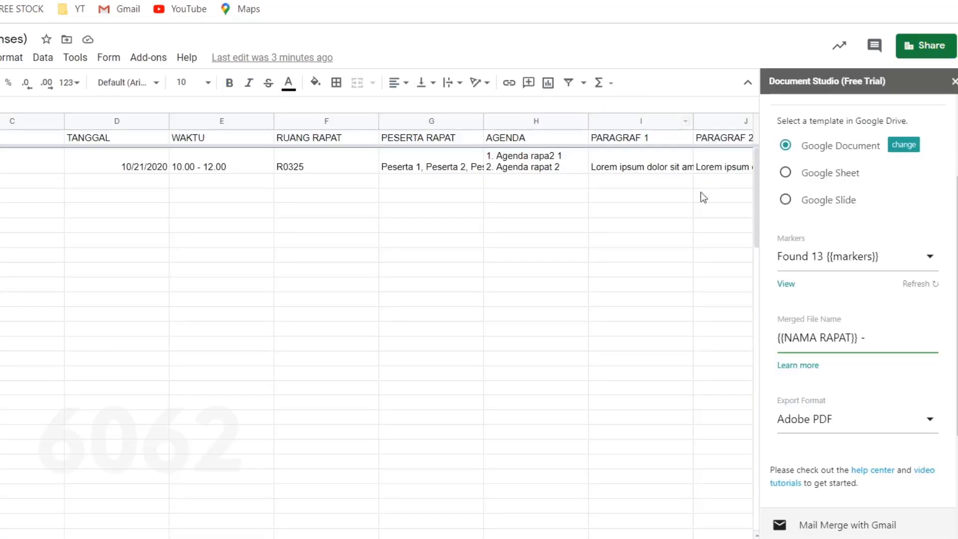
left_click(892, 337)
type("-")
right_click(895, 342)
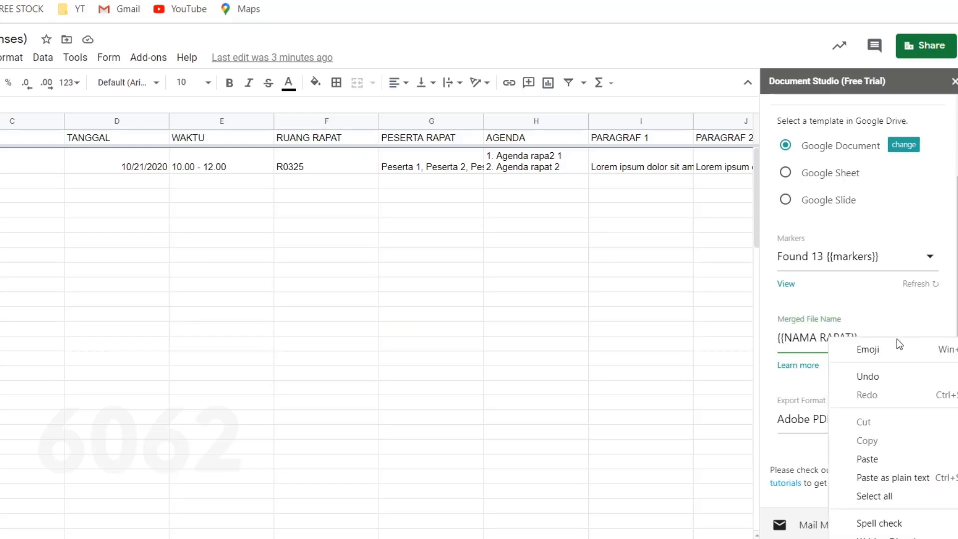
left_click(895, 457)
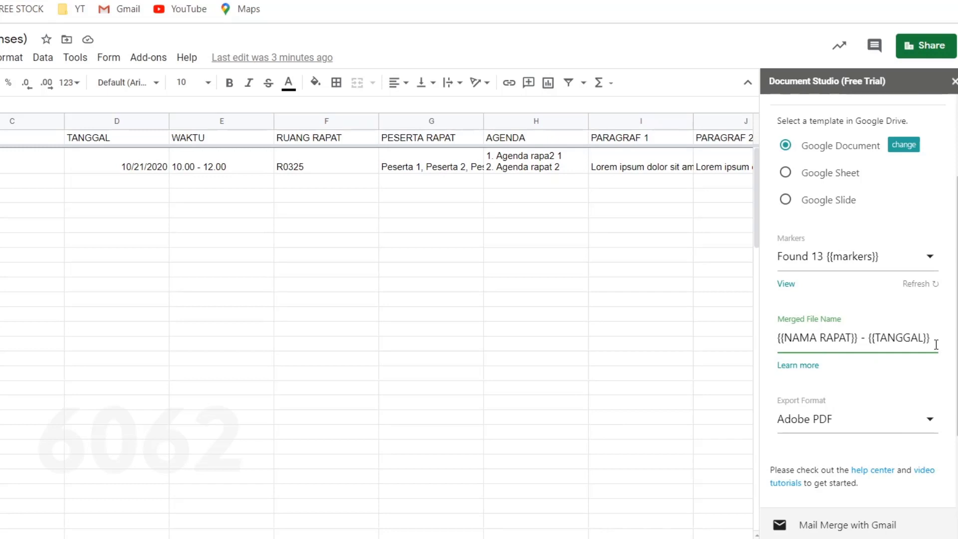
- Look over the available export formats and choose Adobe PDF for the merged documents
scroll(936, 349, "down", 1)
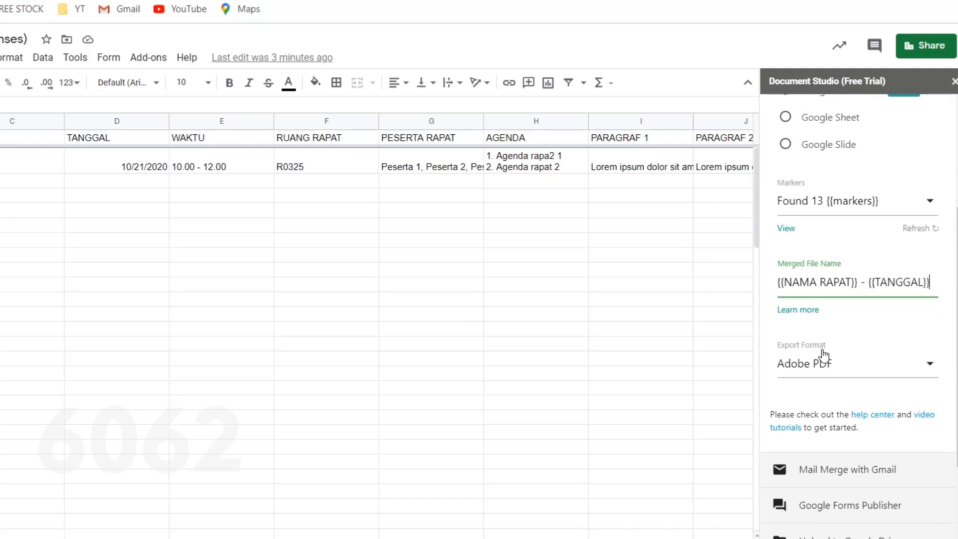
left_click(927, 368)
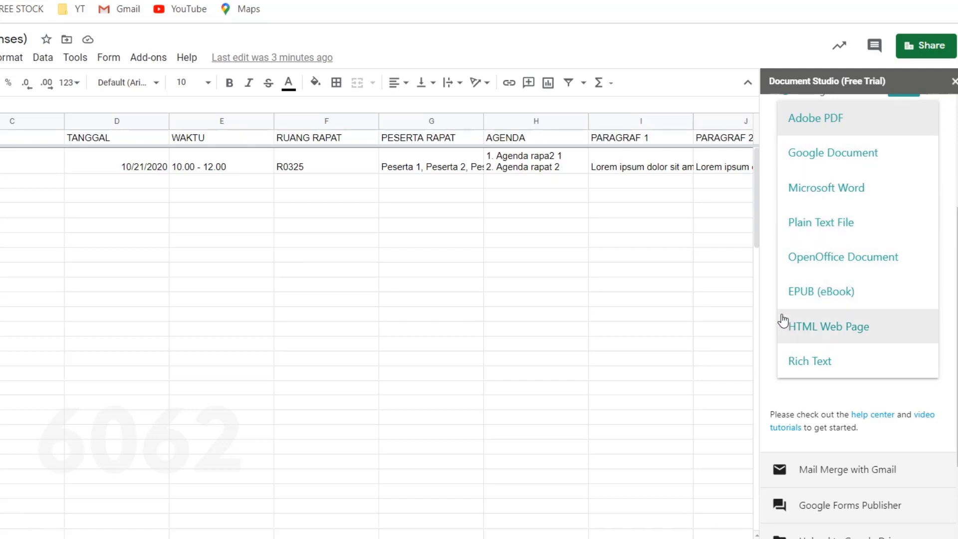
left_click(774, 382)
left_click(932, 380)
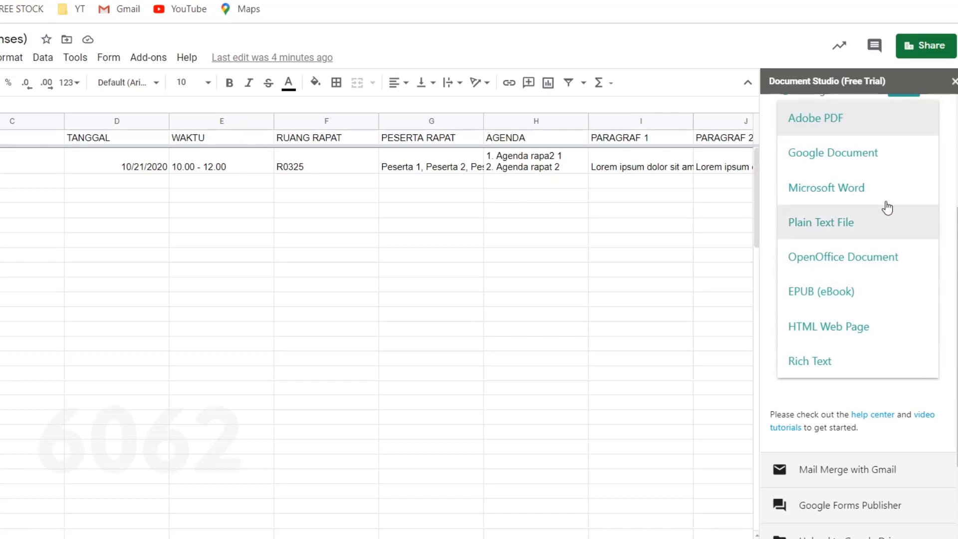
left_click(832, 122)
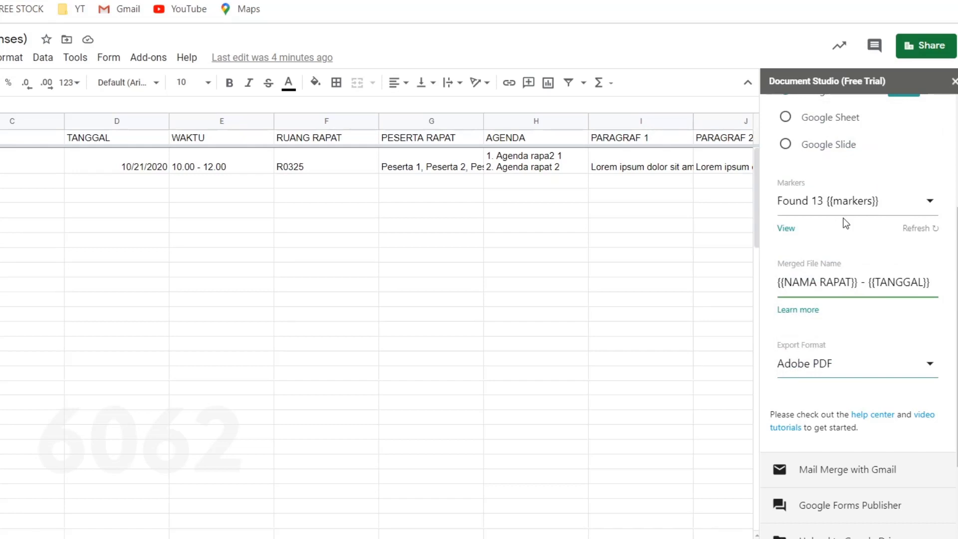
left_click(930, 364)
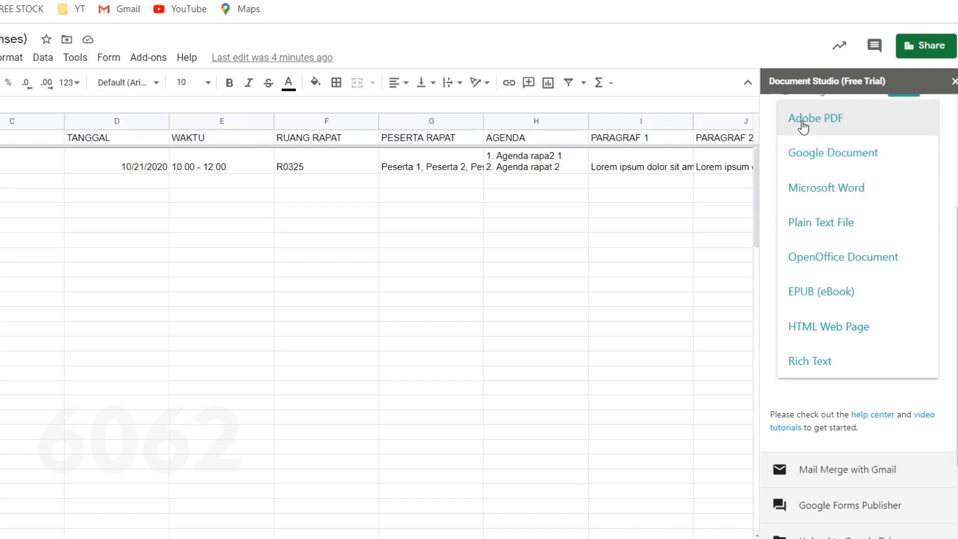
left_click(819, 120)
- Enable Mail Merge with Gmail so that emails are sent when rows are merged or responses arrive
scroll(858, 314, "down", 3)
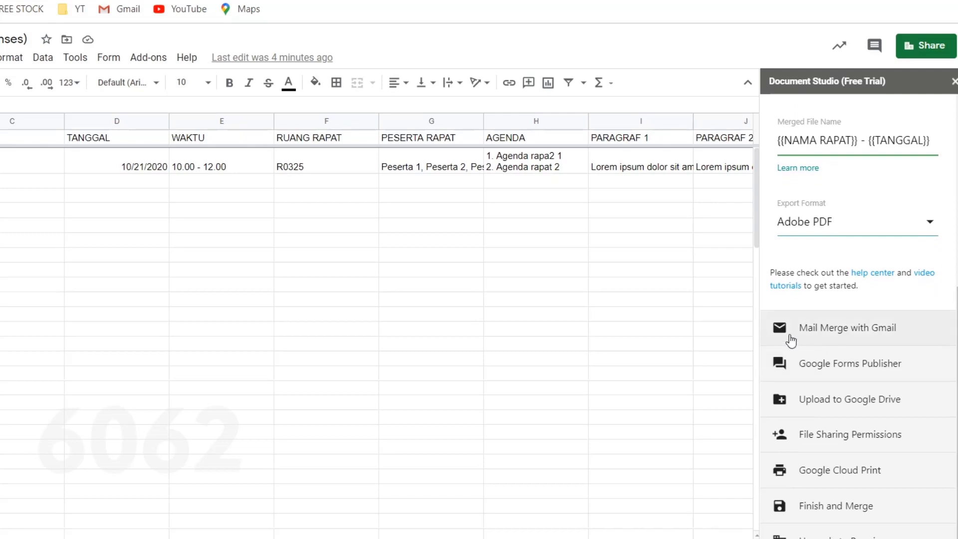
left_click(865, 339)
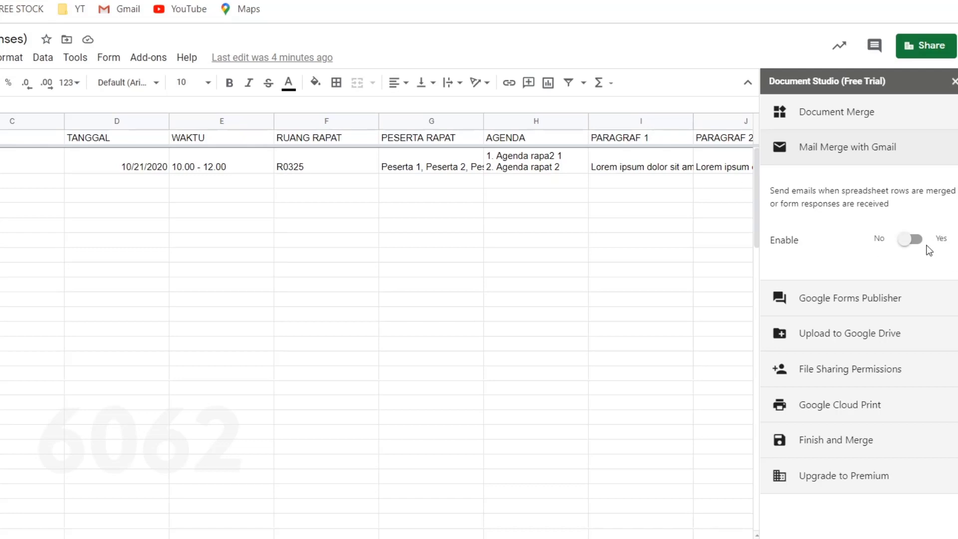
left_click(913, 239)
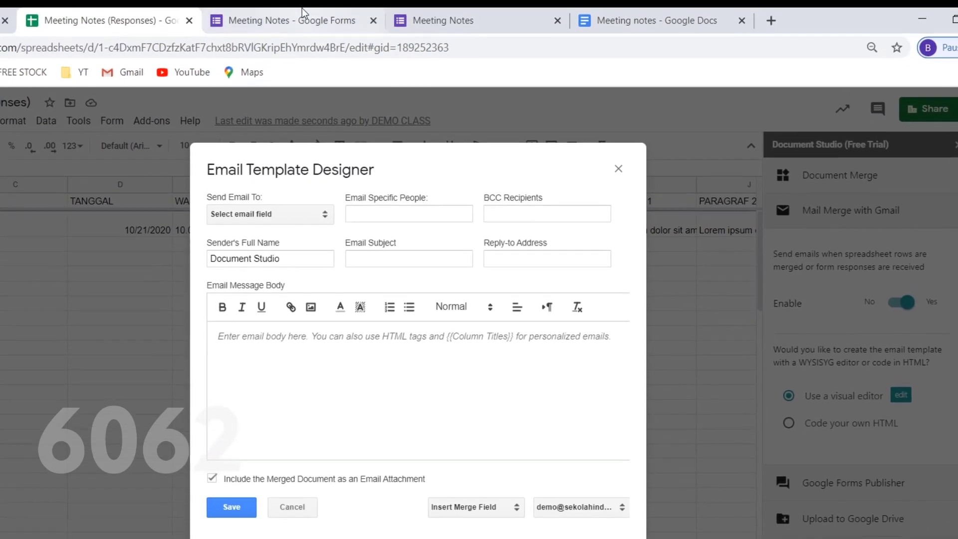
- Check the Meeting Notes form, look over the Email Template Designer's recipient, subject and message fields, and close the designer without saving
left_click(302, 20)
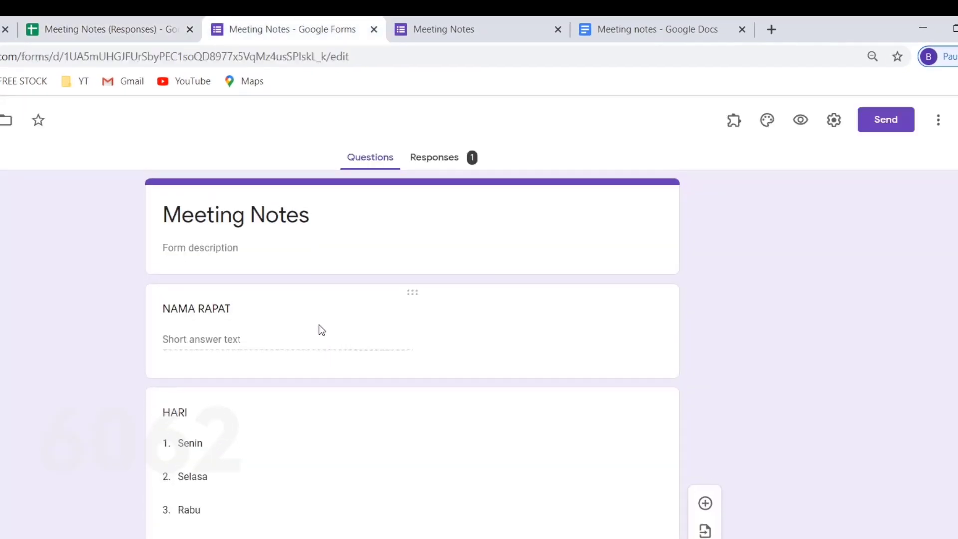
left_click(120, 30)
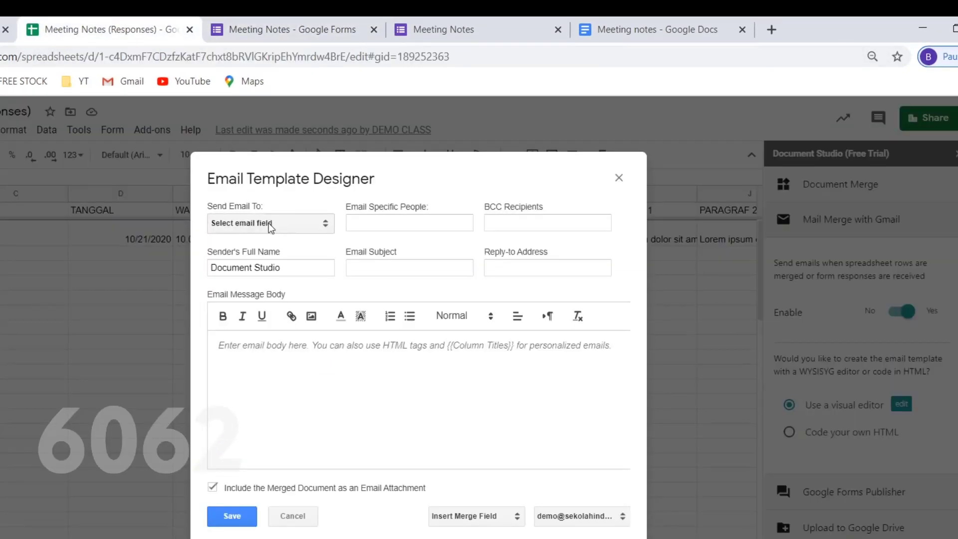
left_click(297, 227)
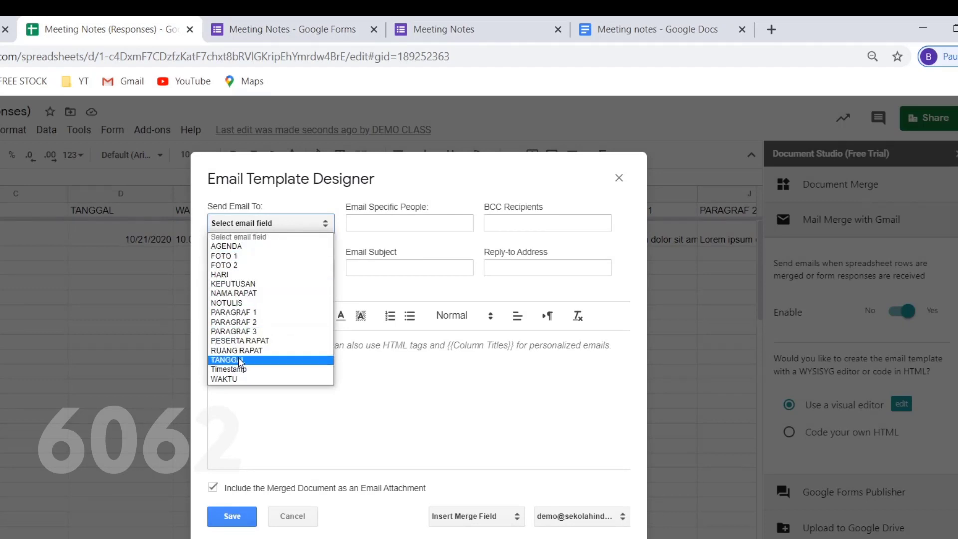
left_click(415, 190)
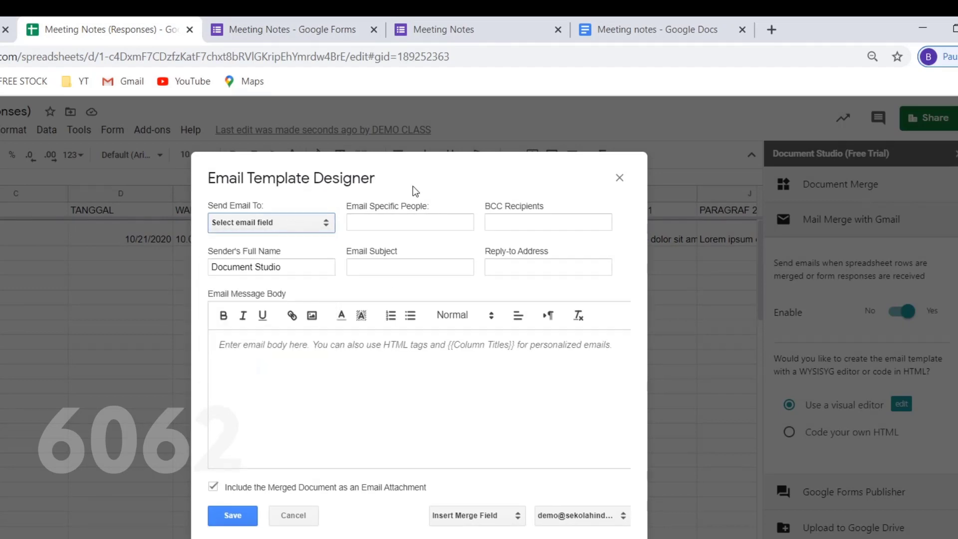
left_click(383, 222)
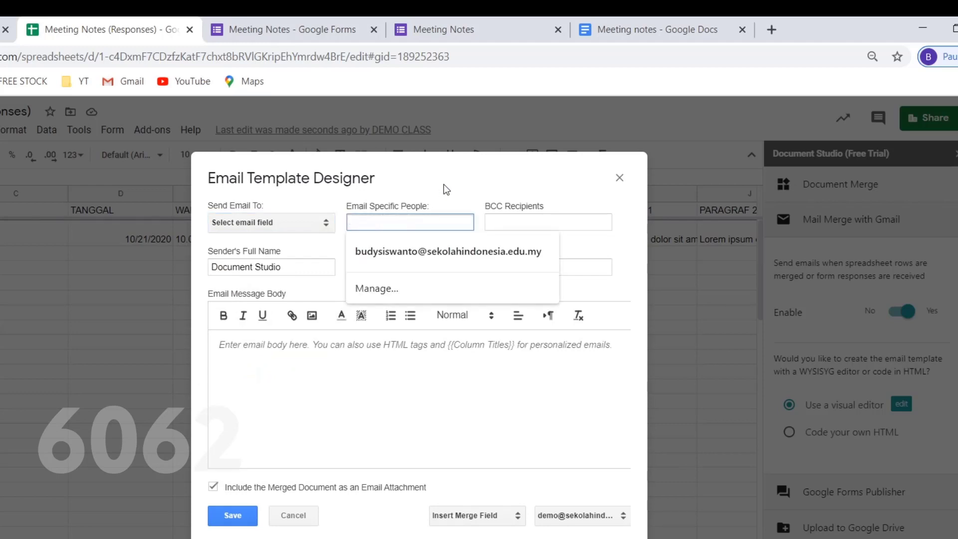
left_click(555, 220)
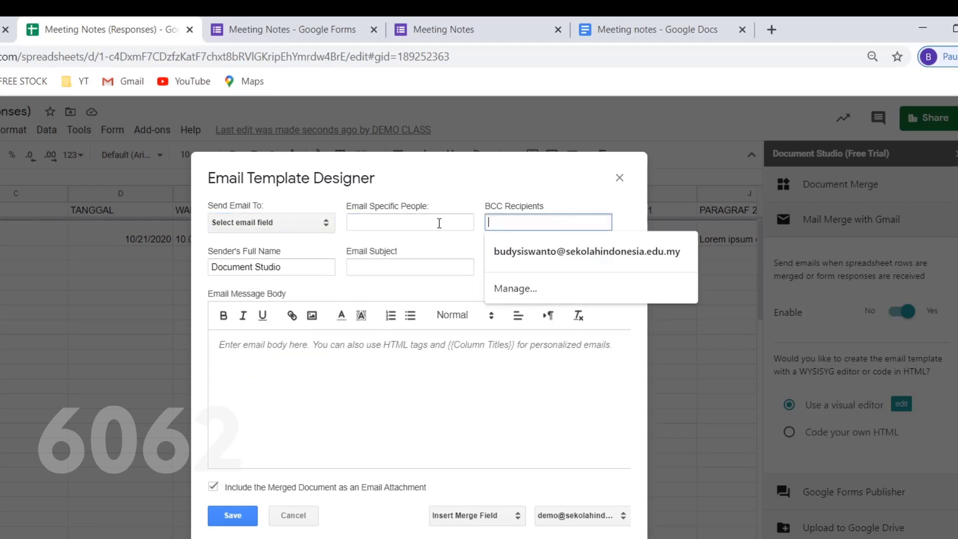
left_click(412, 272)
left_click(396, 222)
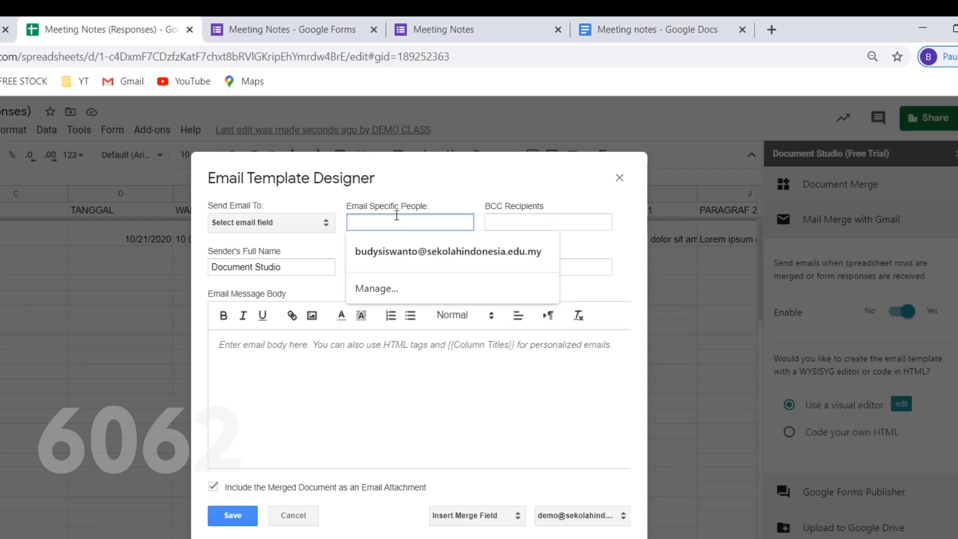
left_click(376, 371)
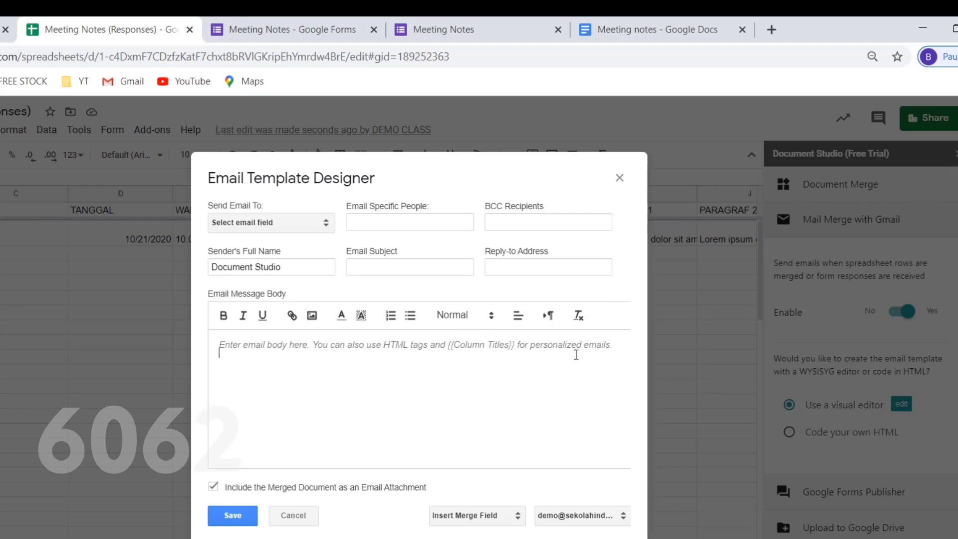
left_click(620, 177)
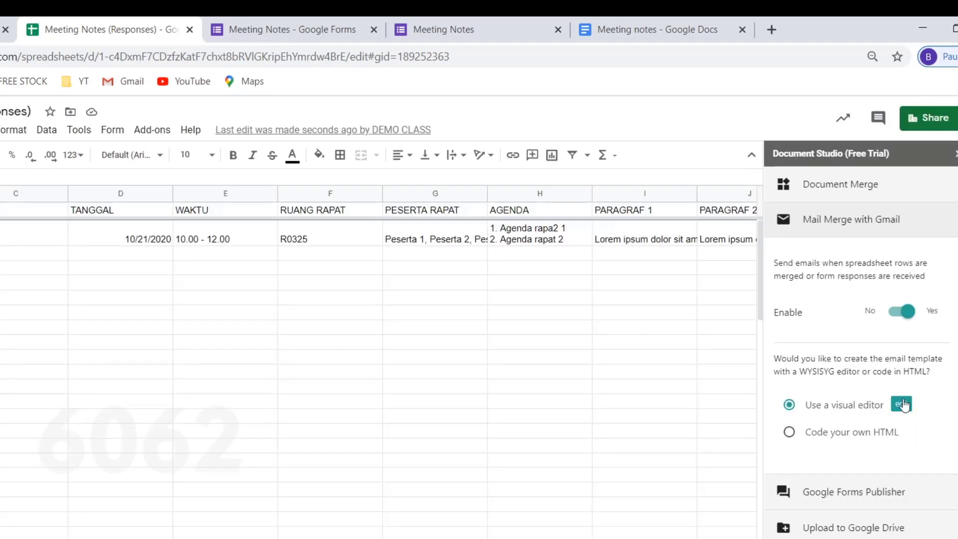
- Turn off Mail Merge with Gmail and open the Upload to Google Drive settings
left_click(897, 315)
left_click(911, 362)
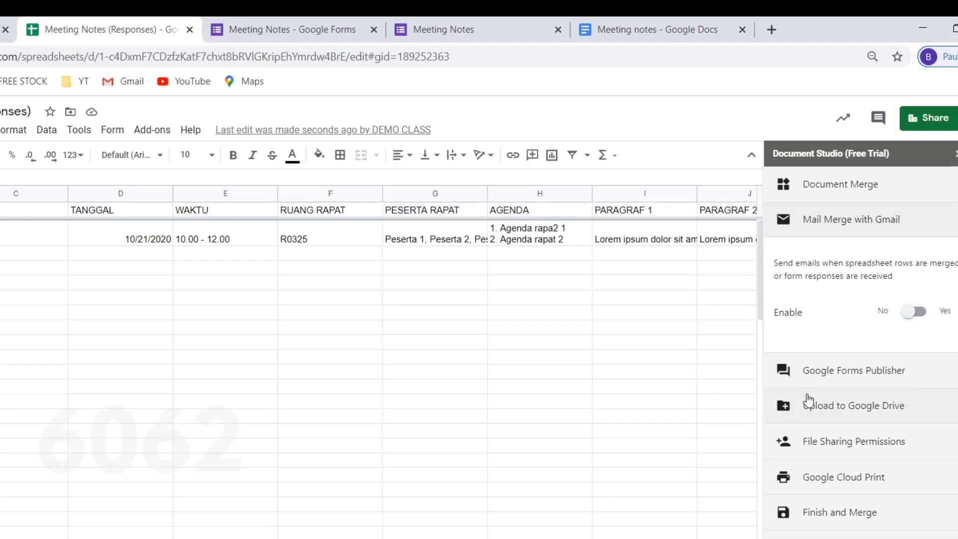
left_click(855, 406)
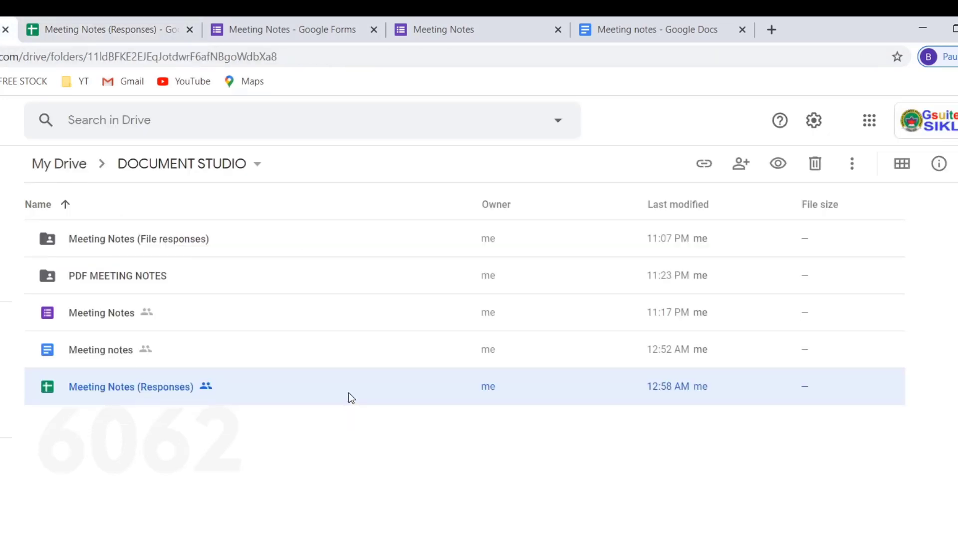
- Check the DOCUMENT STUDIO folder in Drive and choose PDF MEETING NOTES as the parent folder for the generated documents
left_click(124, 23)
left_click(217, 496)
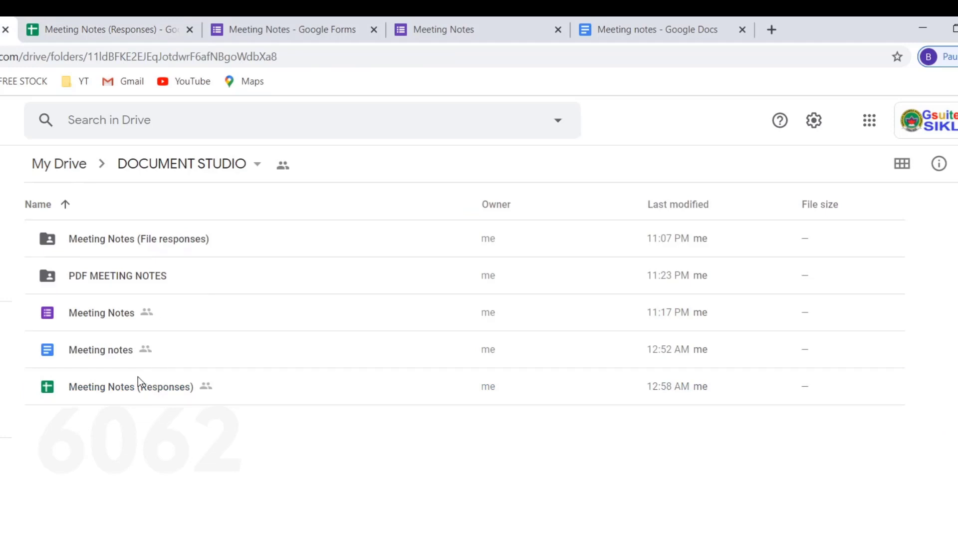
left_click(314, 25)
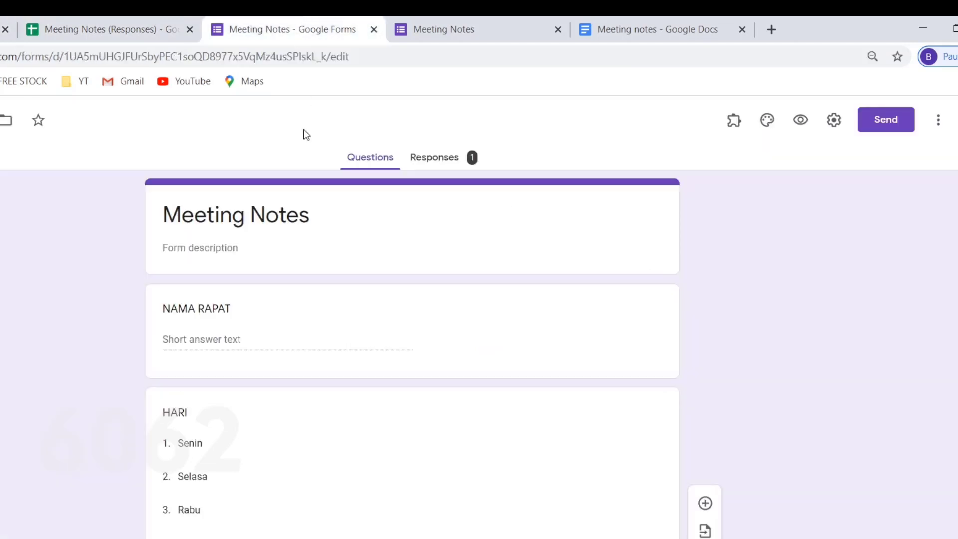
left_click(130, 20)
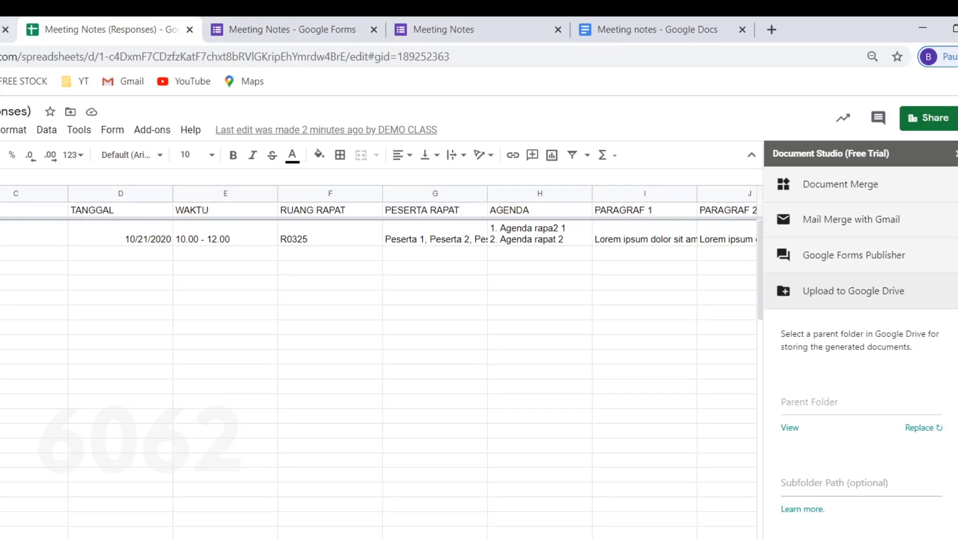
left_click(1, 25)
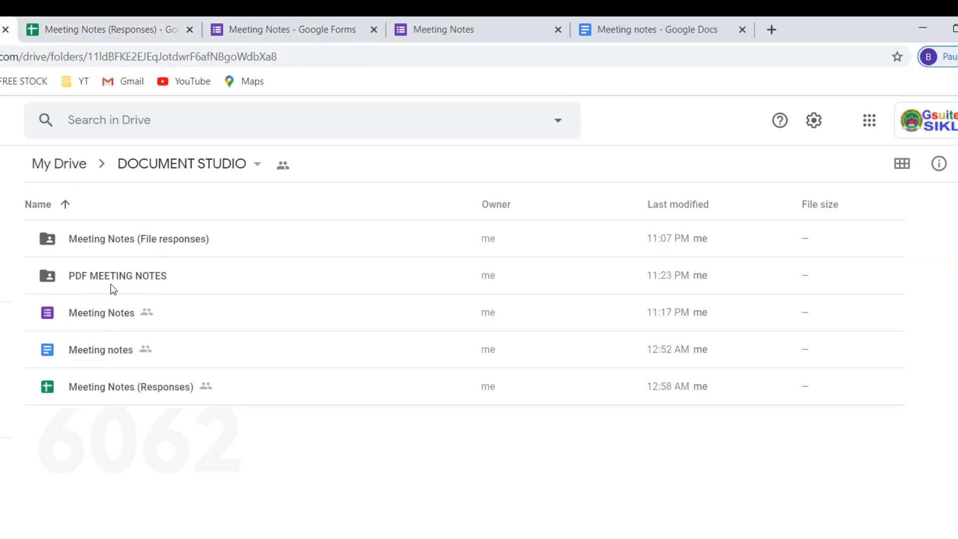
left_click(95, 26)
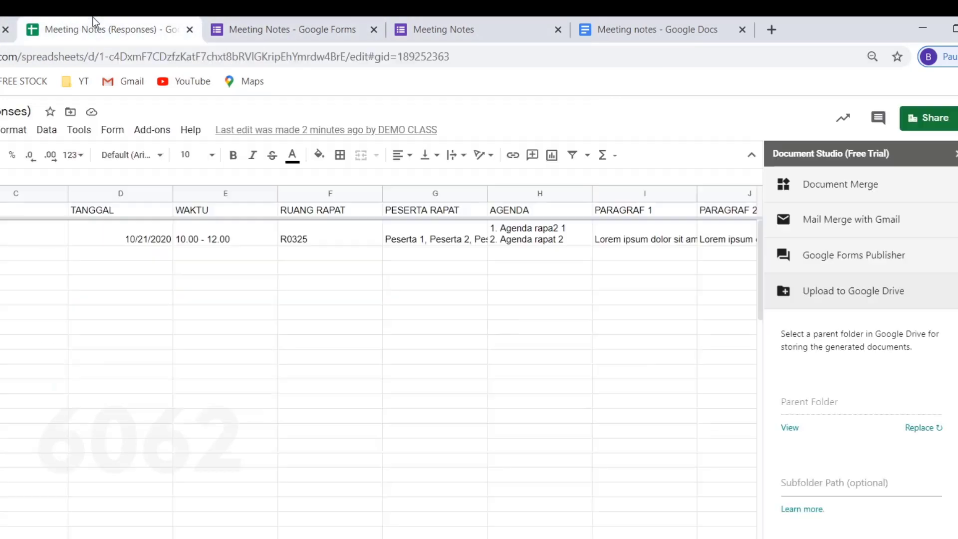
left_click(924, 428)
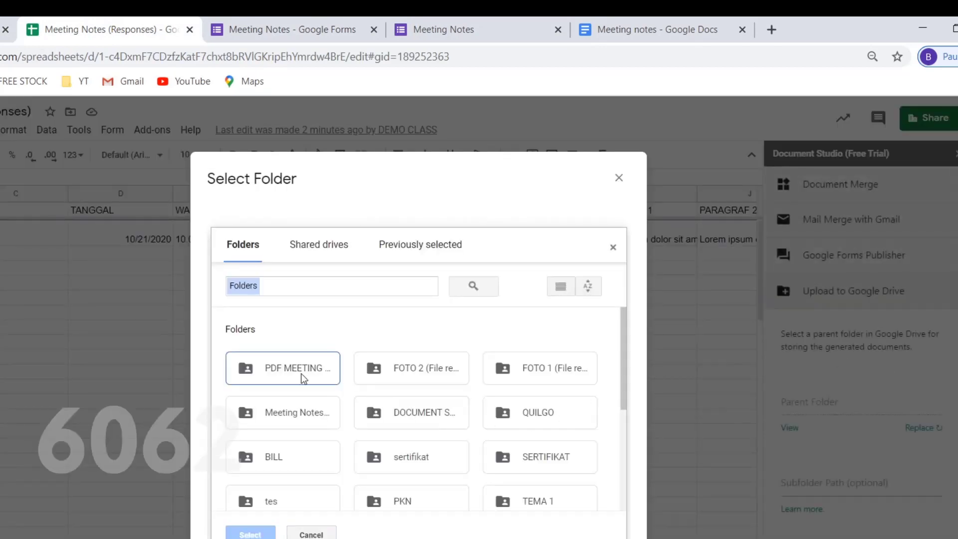
left_click(299, 370)
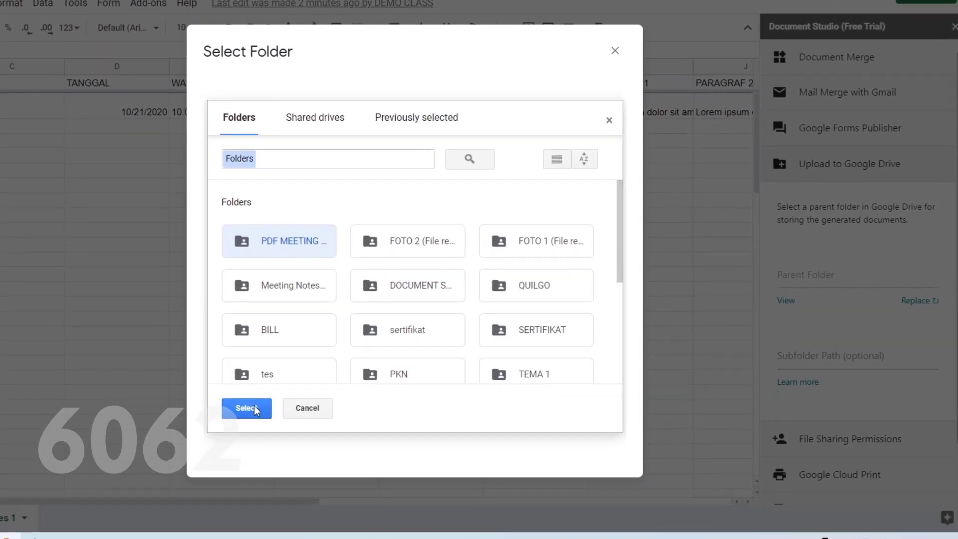
left_click(254, 409)
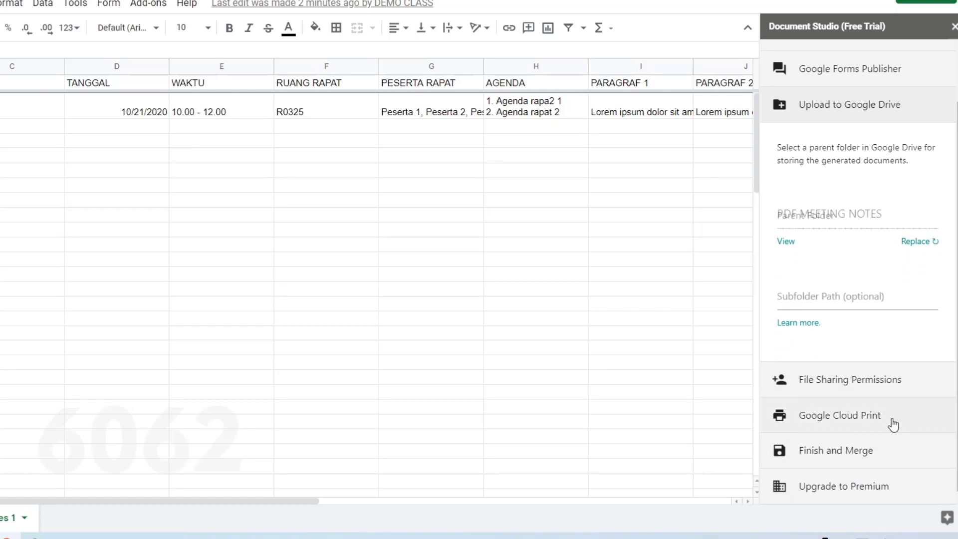
- Look over the viewer, editor and commenter fields in File Sharing Permissions without adding anyone, and close the section
left_click(857, 388)
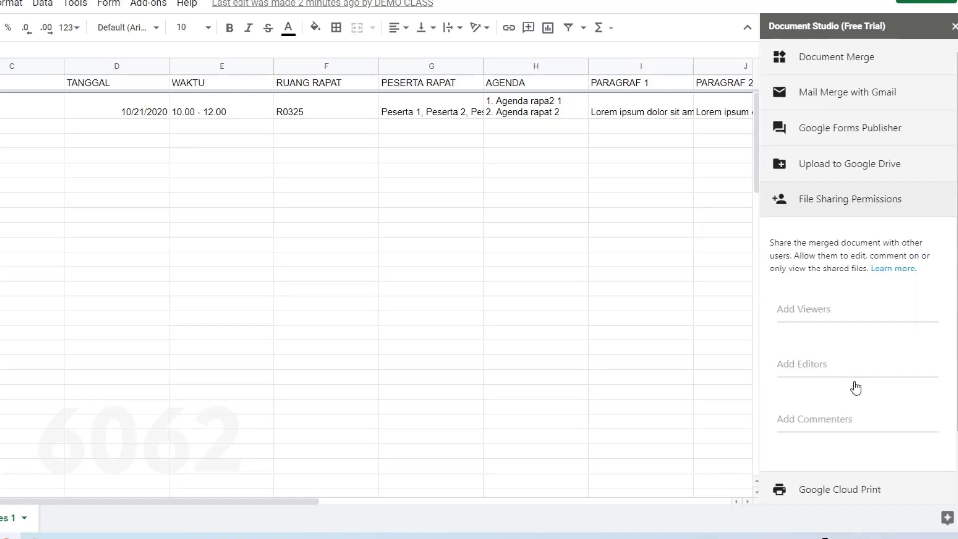
scroll(858, 270, "down", 3)
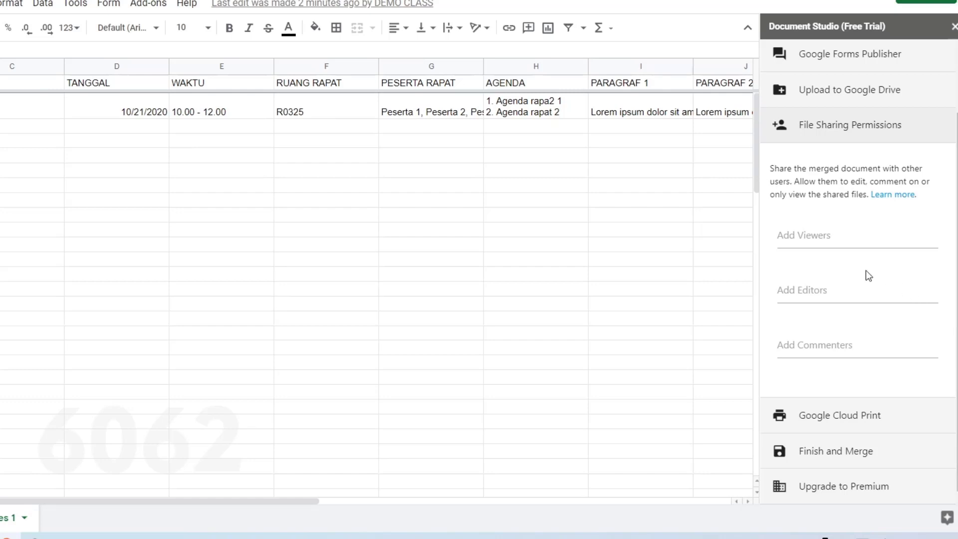
left_click(829, 235)
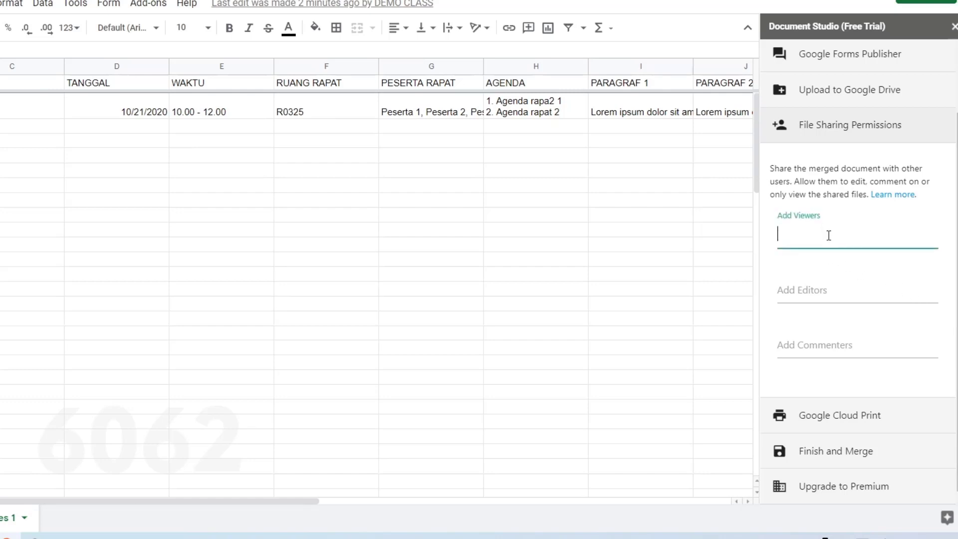
left_click(825, 296)
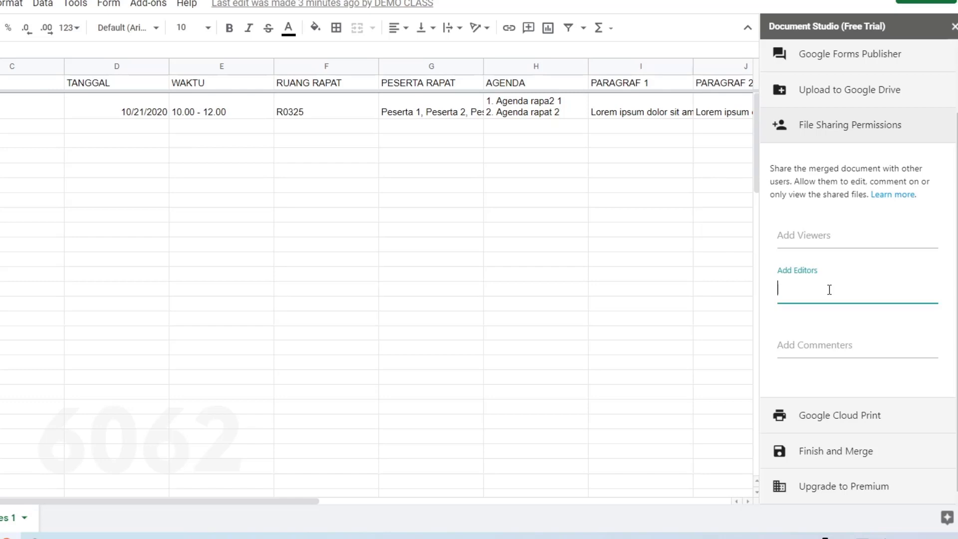
left_click(843, 346)
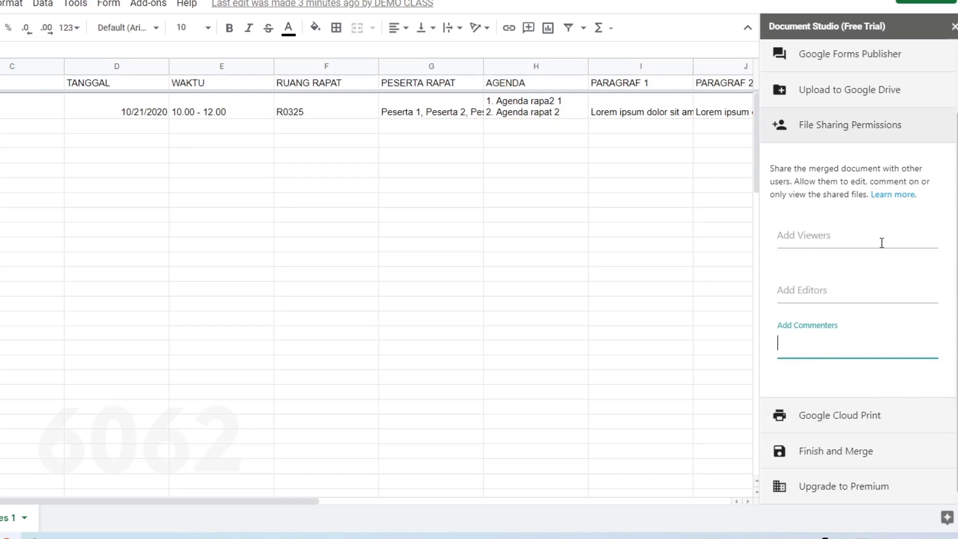
left_click(859, 139)
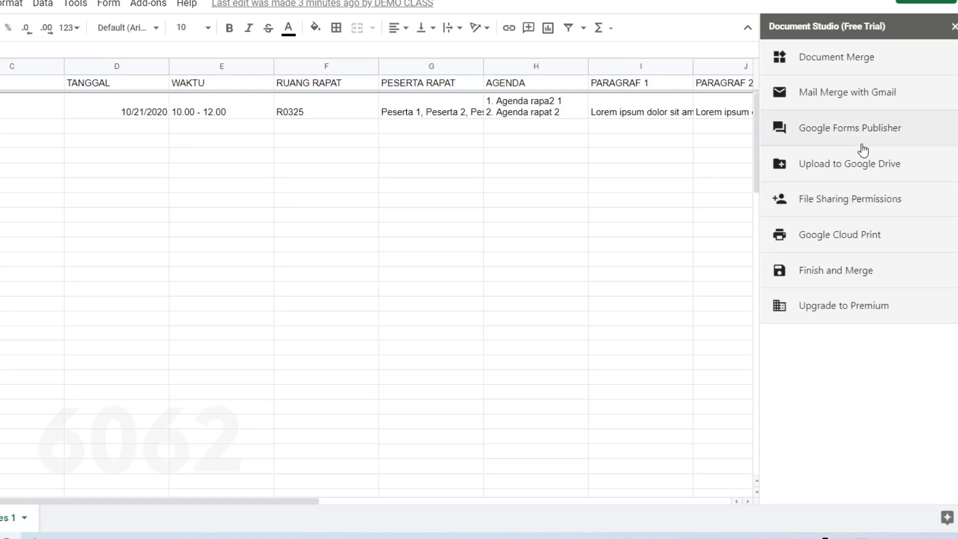
left_click(842, 244)
left_click(843, 245)
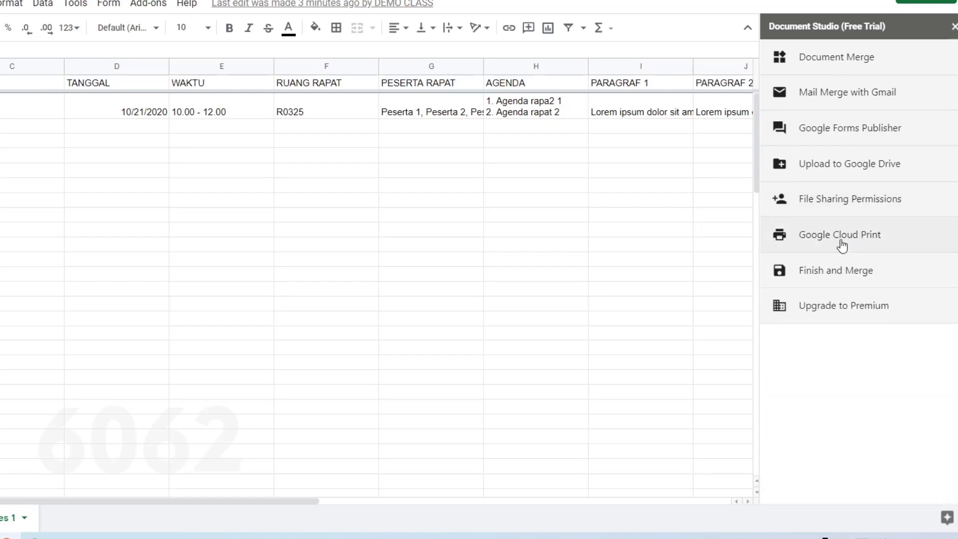
- Open the Finish and Merge options, check the PDF MEETING NOTES folder in Drive, and look over the response rows in the sheet
left_click(844, 280)
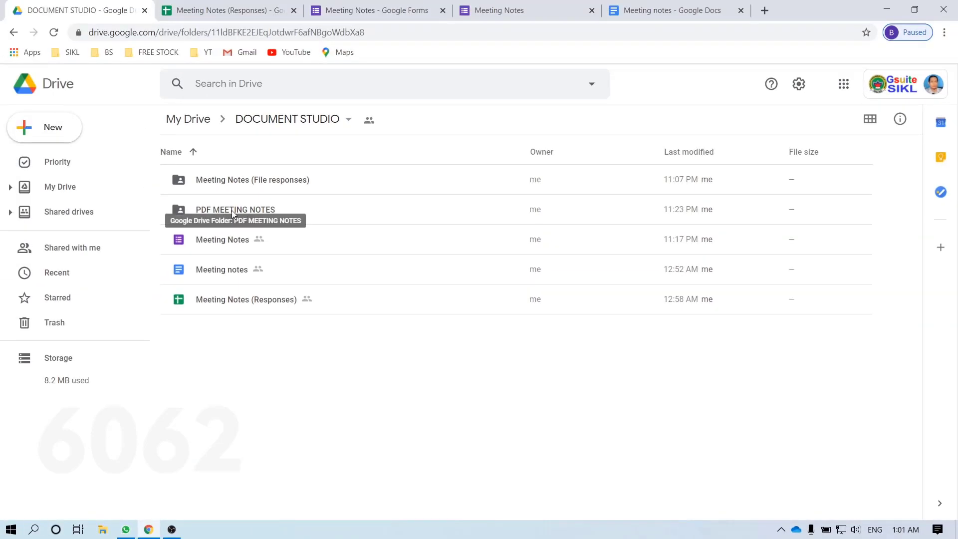
left_click(277, 10)
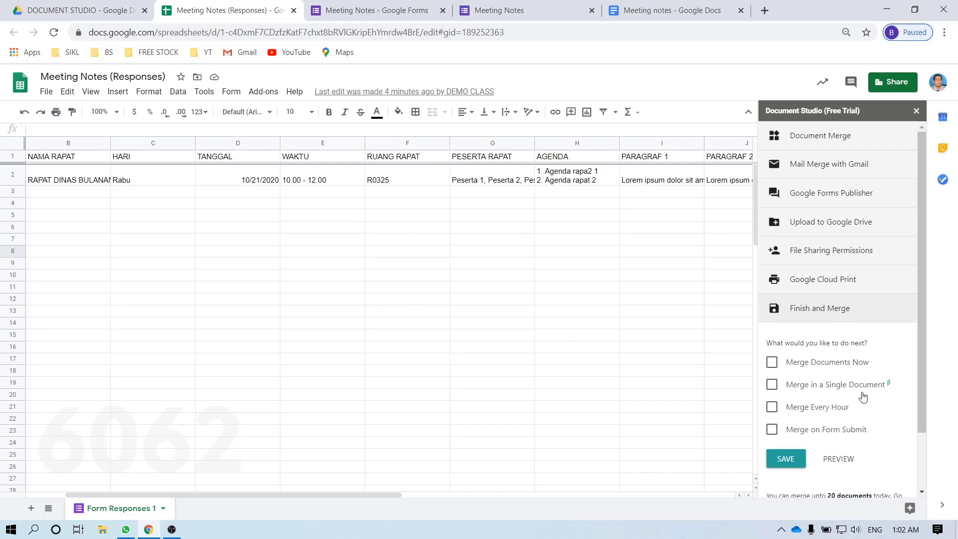
left_click(10, 174)
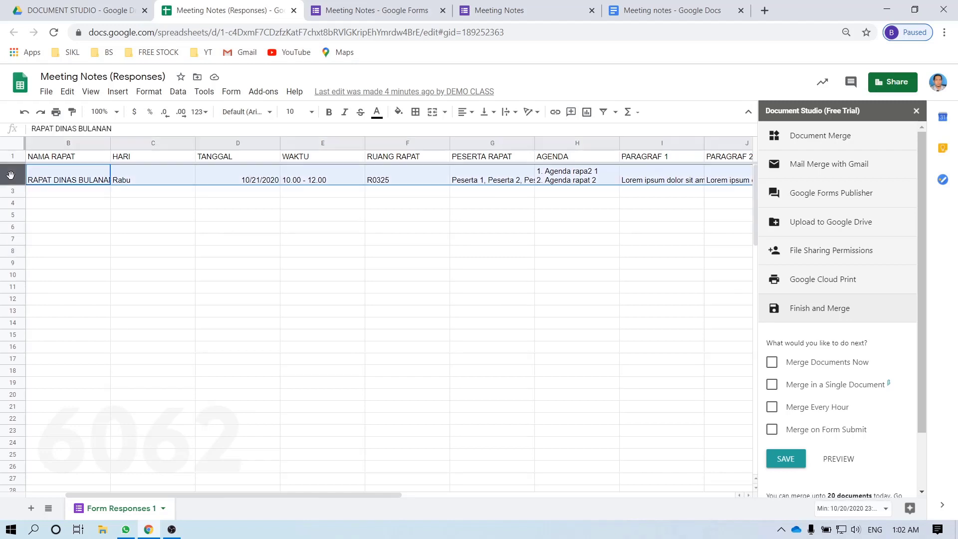
left_click(13, 192)
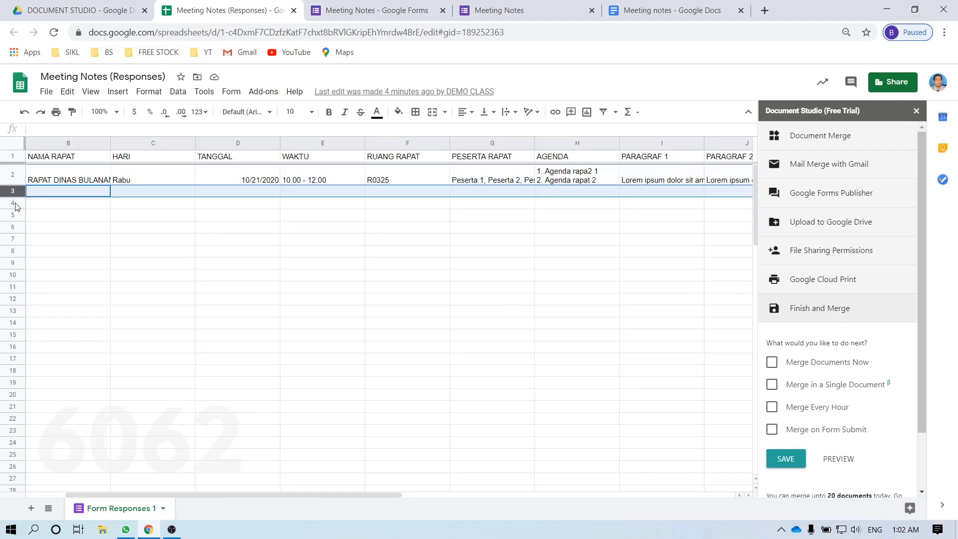
left_click(15, 203)
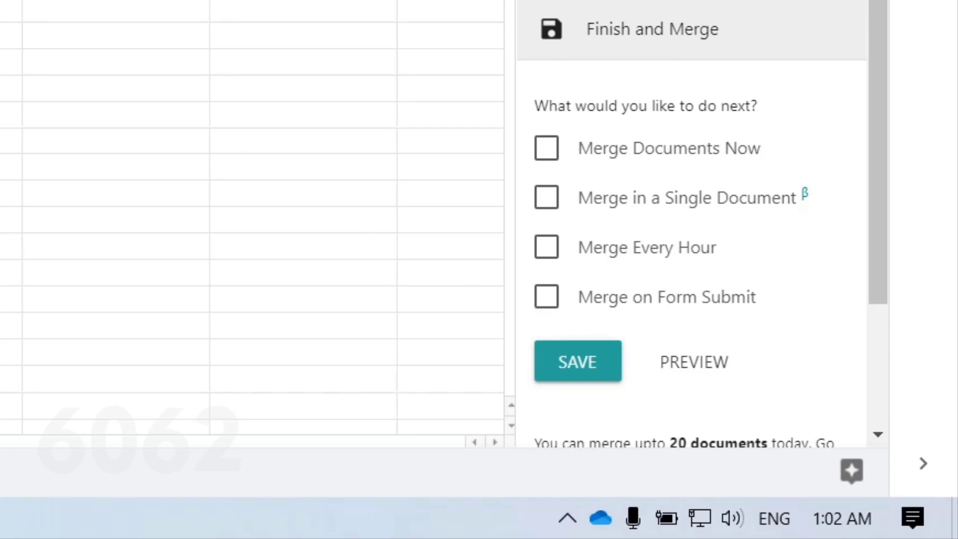
- Review the form's questions and the sheet's Document Studio columns, and enable Merge Documents Now
left_click(377, 11)
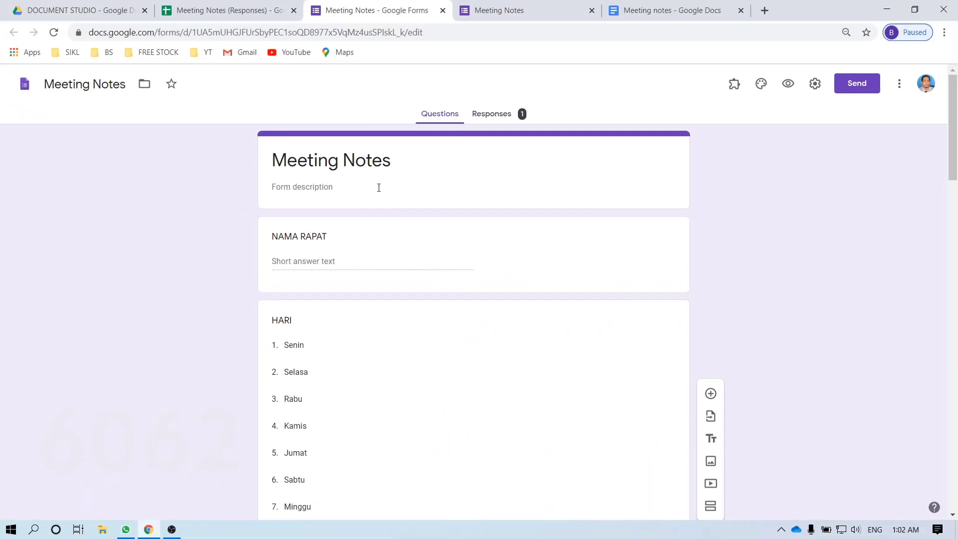
scroll(379, 188, "down", 6)
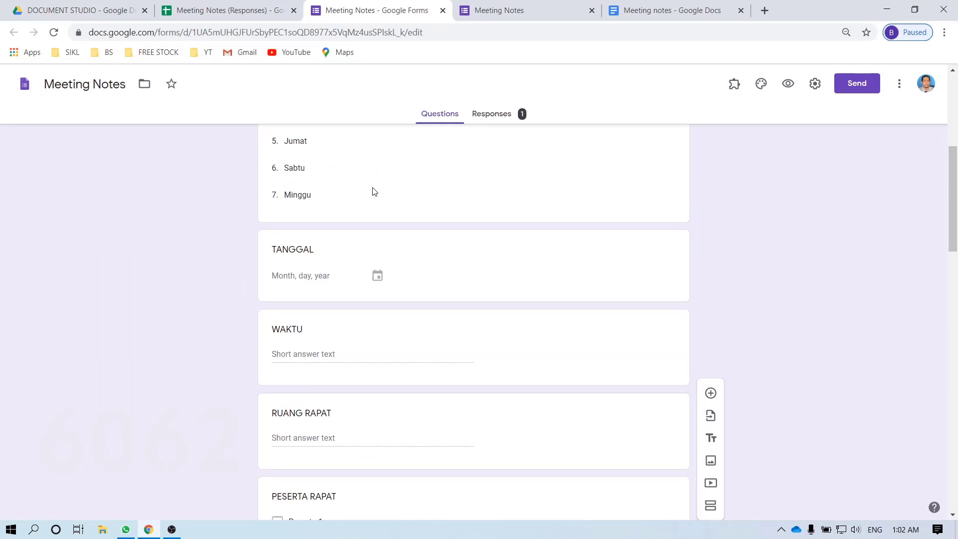
left_click(230, 11)
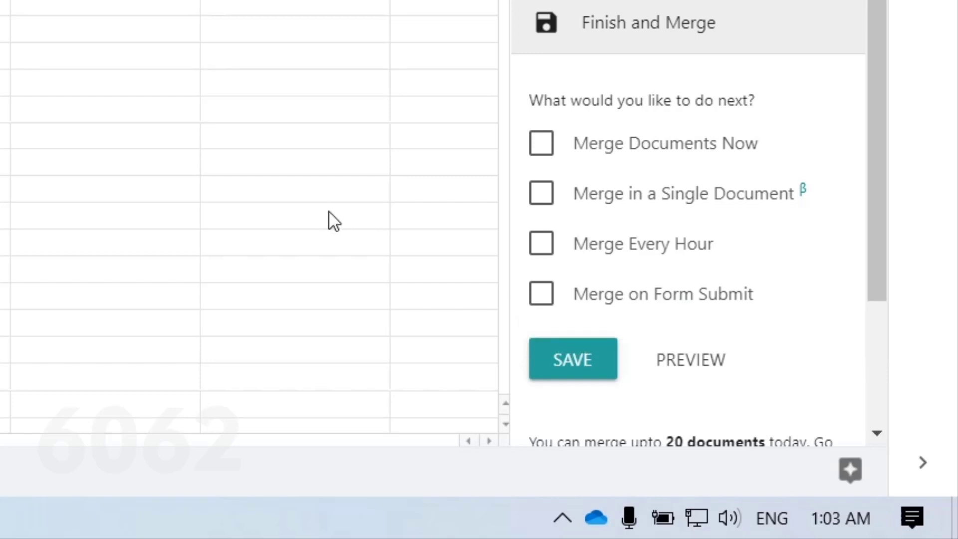
left_click_drag(100, 449, 420, 449)
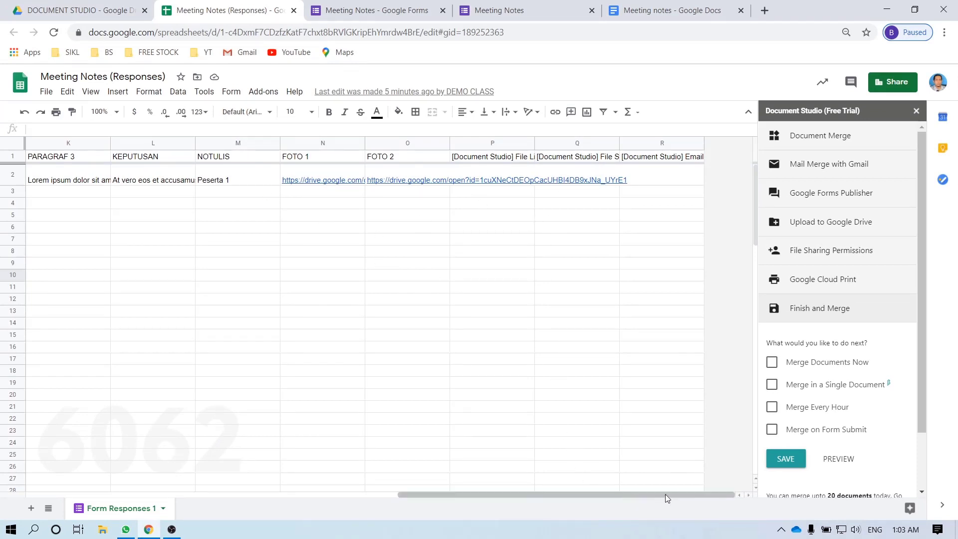
left_click(772, 362)
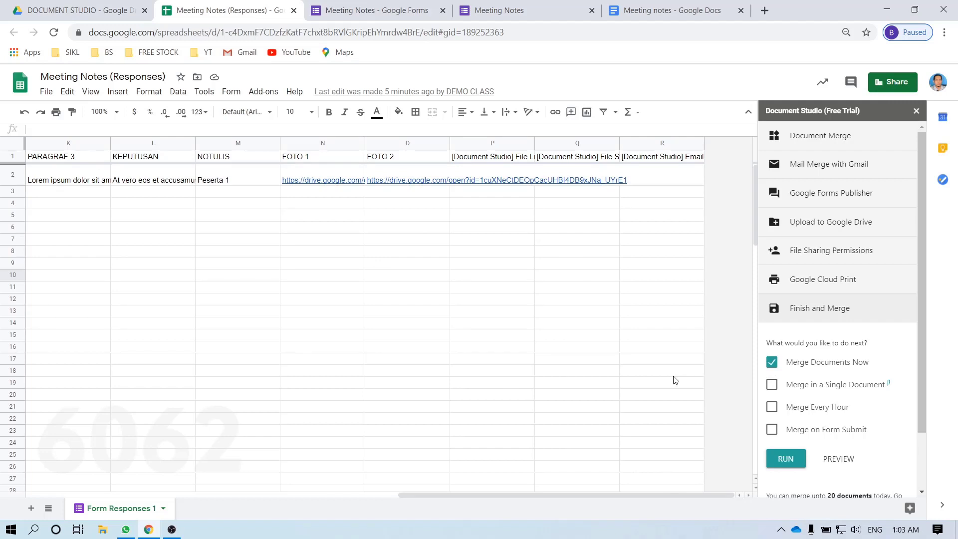
- Correct the first agenda item of the response in row 2 to read "1. Agenda rapat 1"
left_click_drag(676, 496, 299, 496)
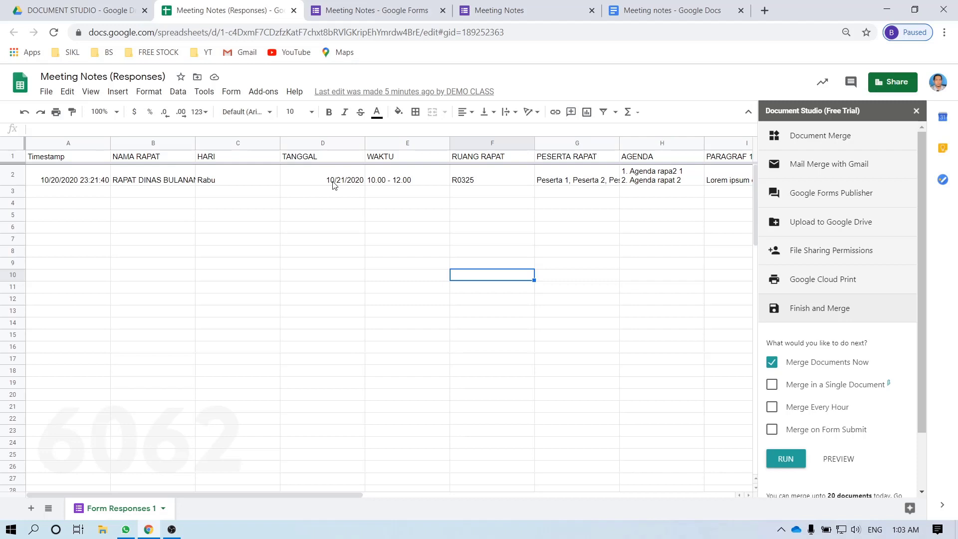
left_click(234, 183)
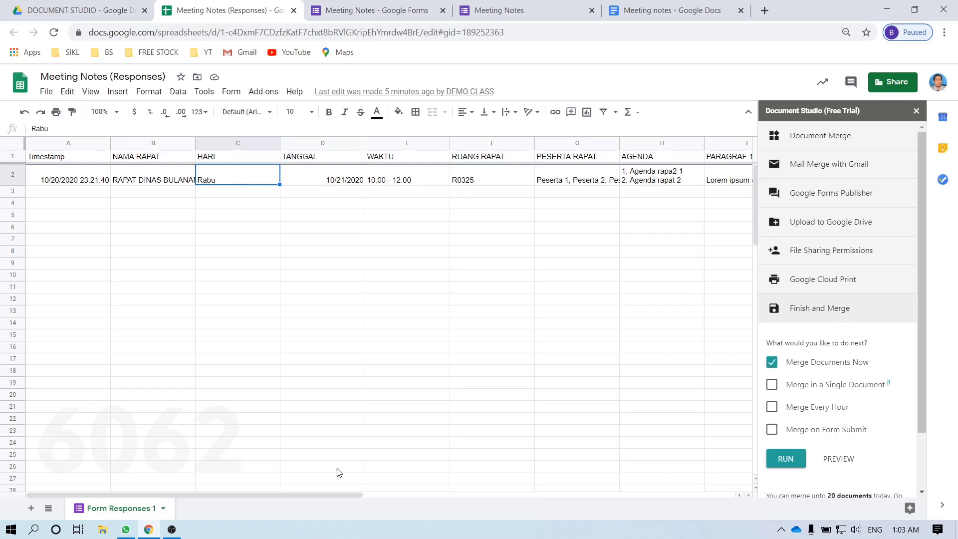
left_click_drag(325, 495, 425, 494)
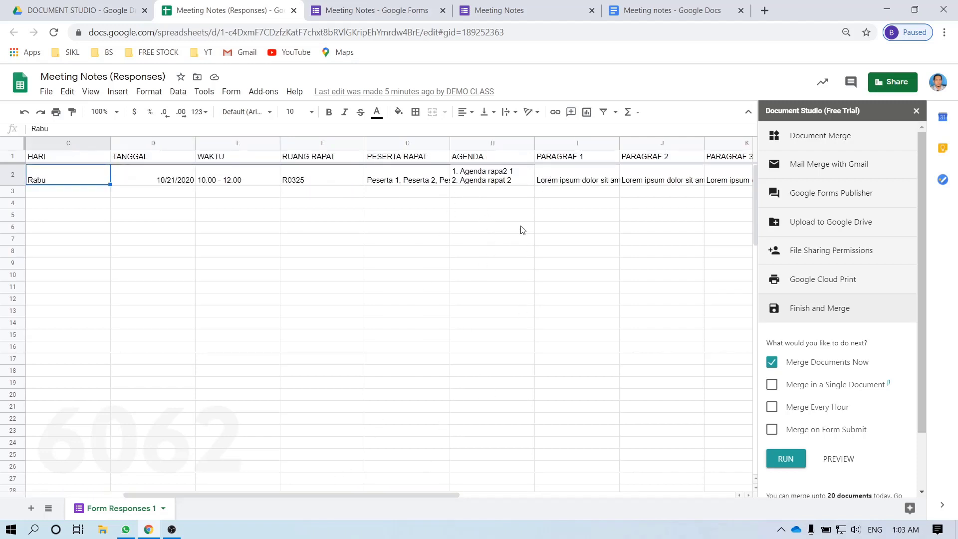
double_click(509, 179)
left_click(504, 170)
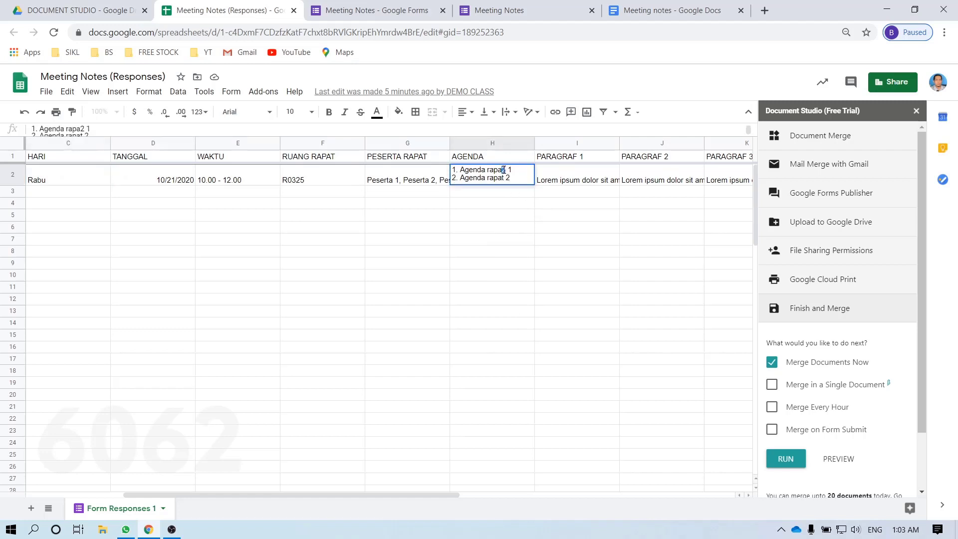
type("Y")
key("BackSpace")
type("T")
key("BackSpace")
type("t")
left_click(557, 264)
- Check the sheet's Document Studio columns and the live Meeting Notes form, and run the merge with Merge Documents Now
left_click_drag(413, 492, 739, 497)
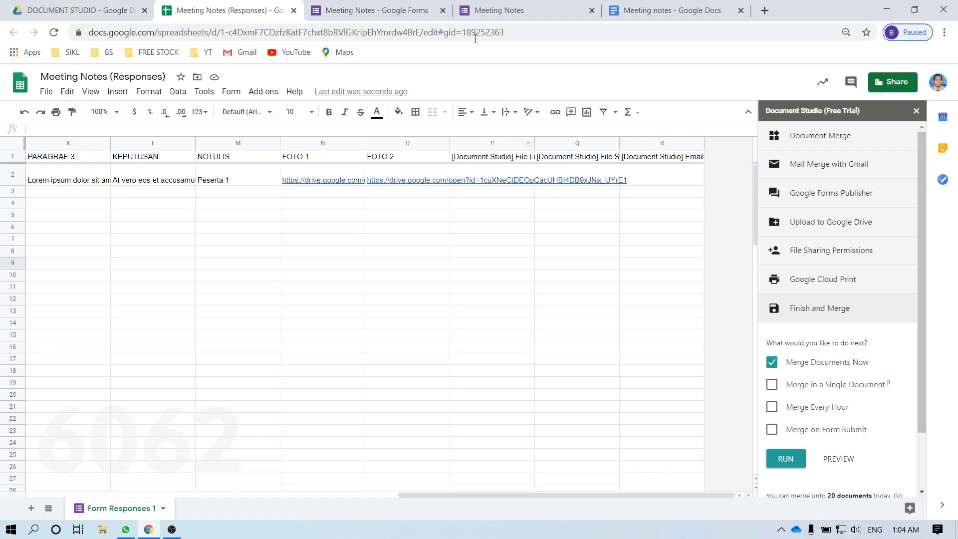
left_click(377, 10)
left_click(520, 9)
scroll(432, 343, "down", 1)
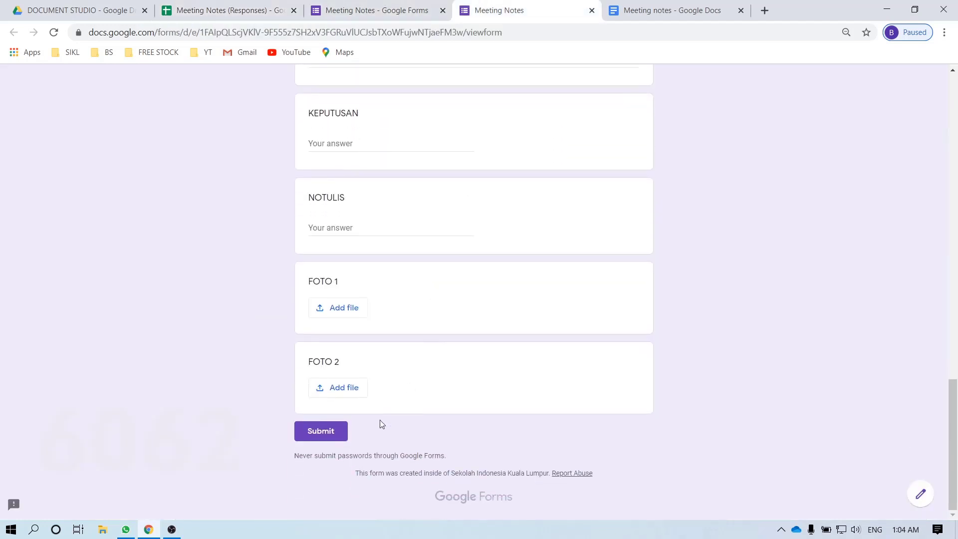
left_click(200, 10)
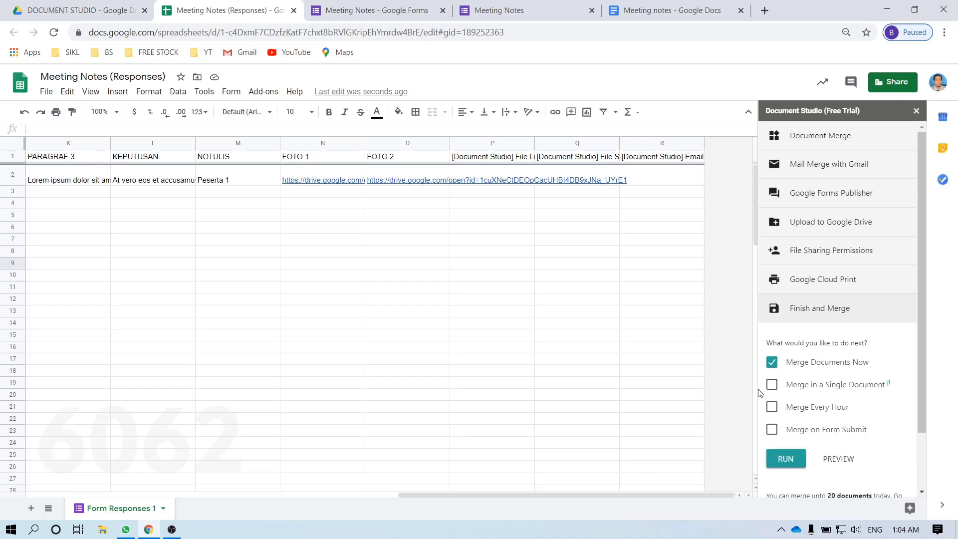
left_click(787, 462)
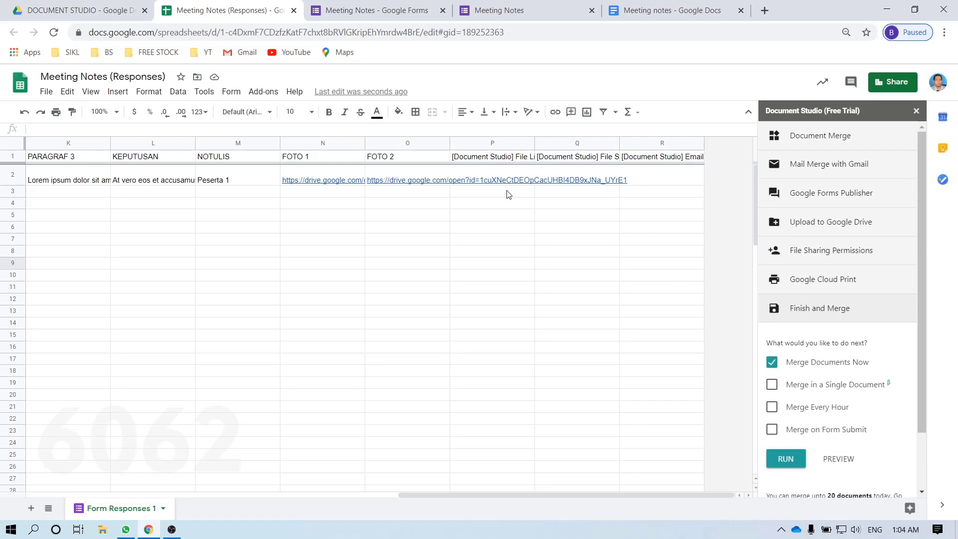
- Check the FOTO columns and the PDF MEETING NOTES folder in Drive, and run the merge with Merge Documents Now
left_click(392, 142)
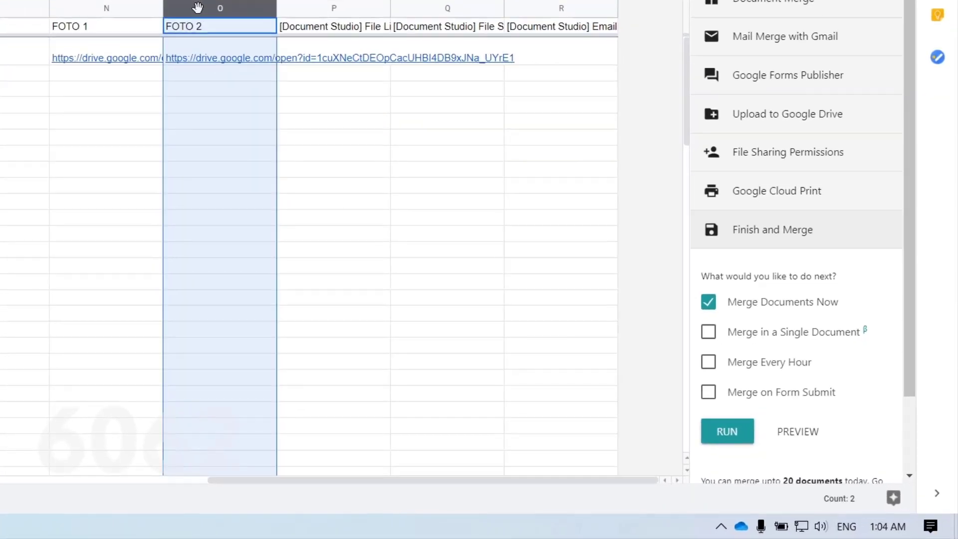
left_click(127, 8)
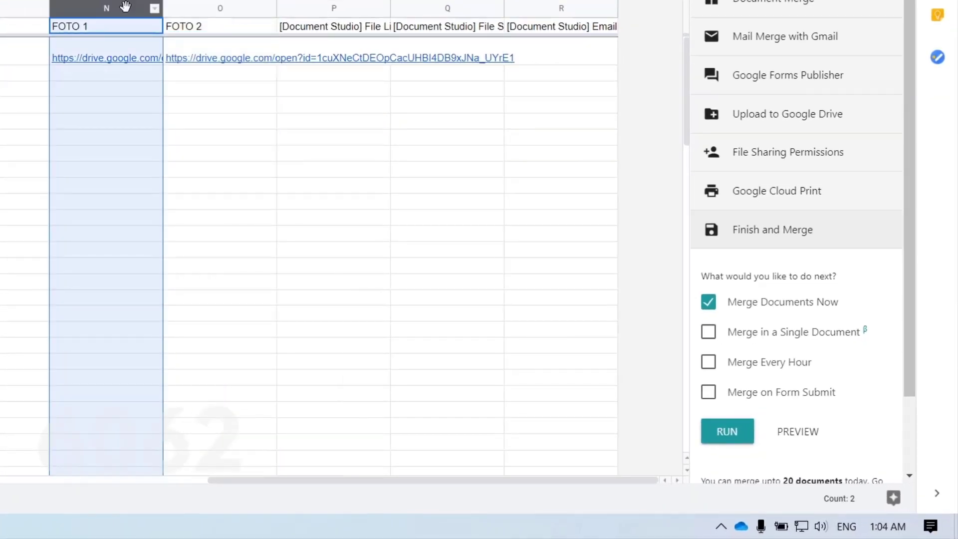
left_click(368, 49)
left_click_drag(367, 49, 546, 52)
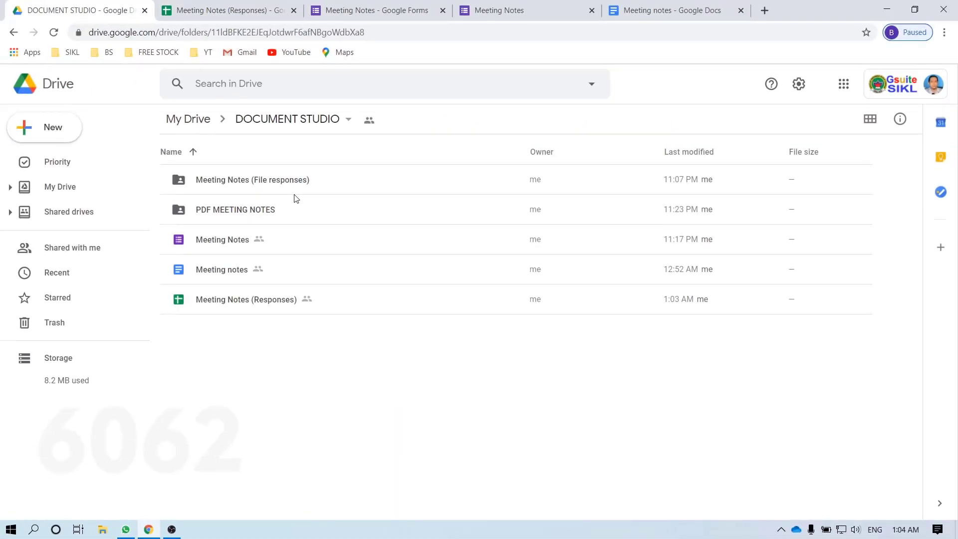
double_click(238, 211)
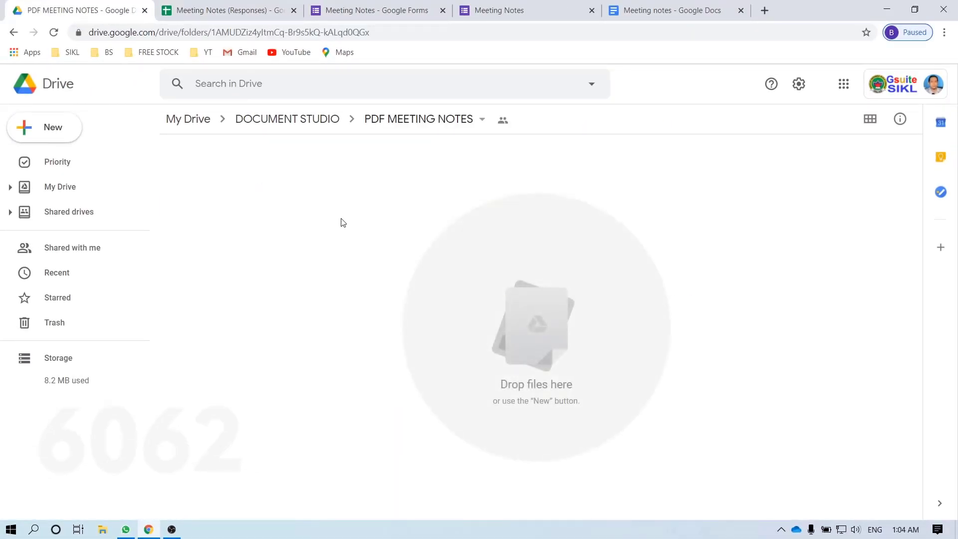
left_click(231, 5)
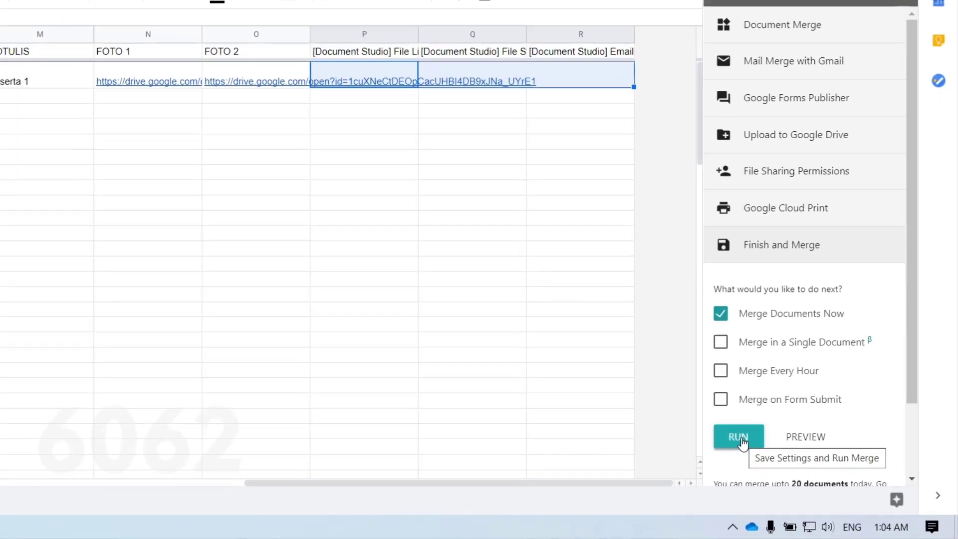
left_click(783, 460)
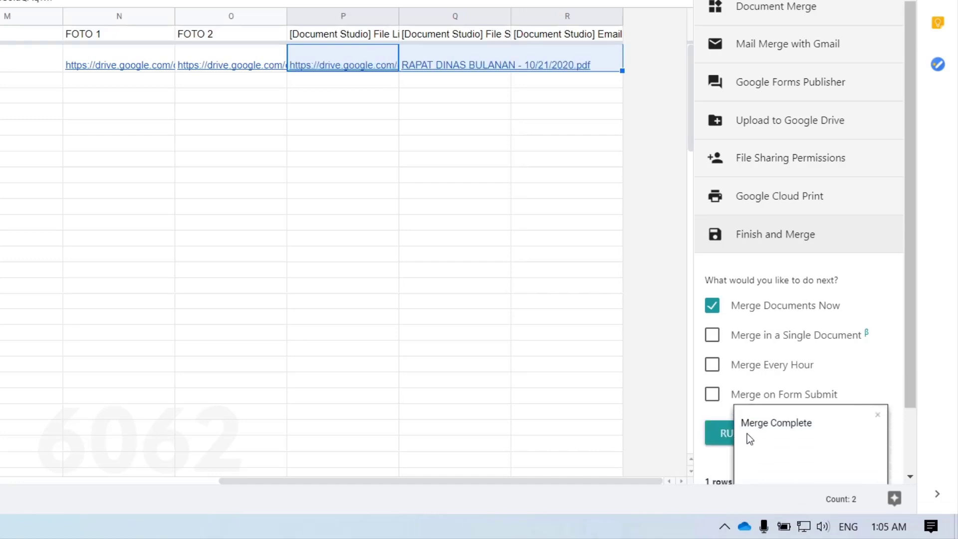
- Check the merged row's file link, open the generated RAPAT DINAS BULANAN PDF in Drive, and switch to the Meeting notes template
left_click(561, 180)
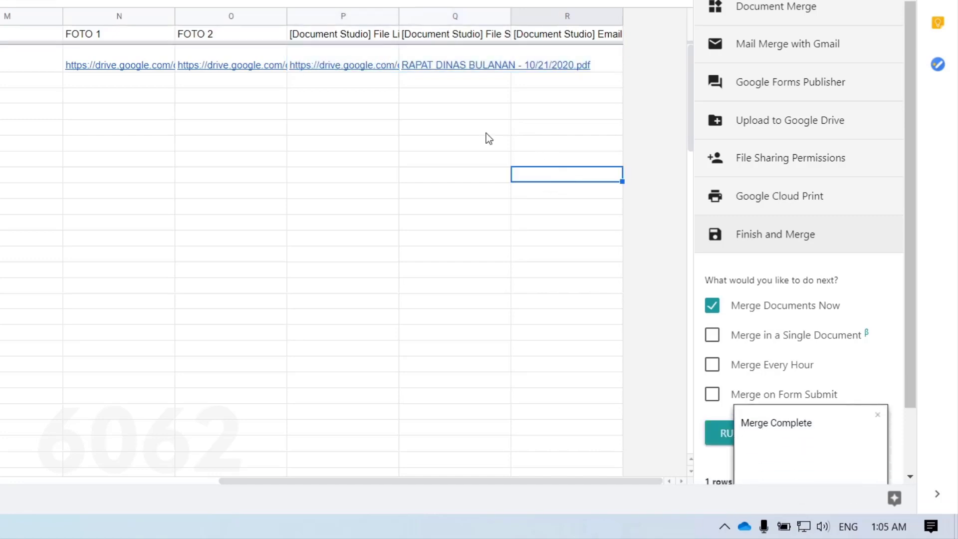
mouse_move(304, 68)
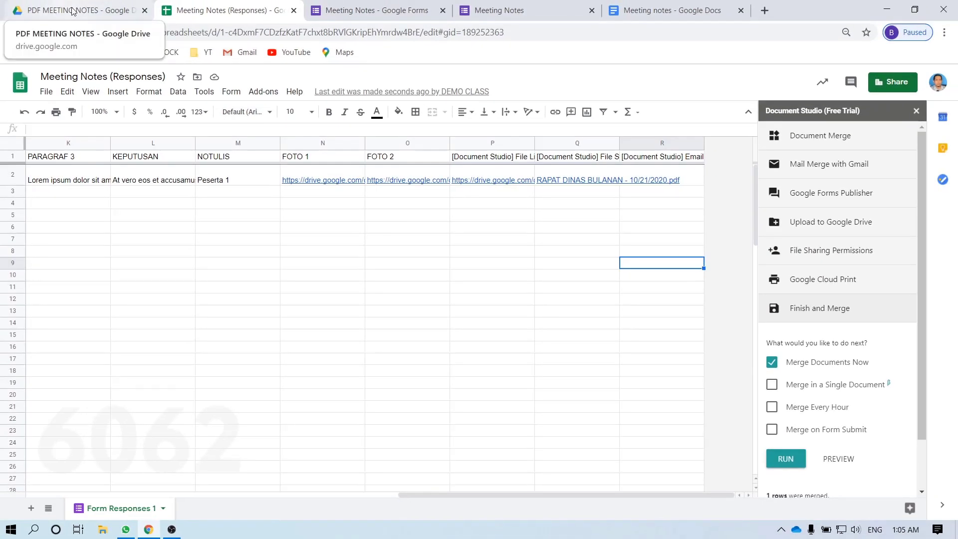
left_click(72, 11)
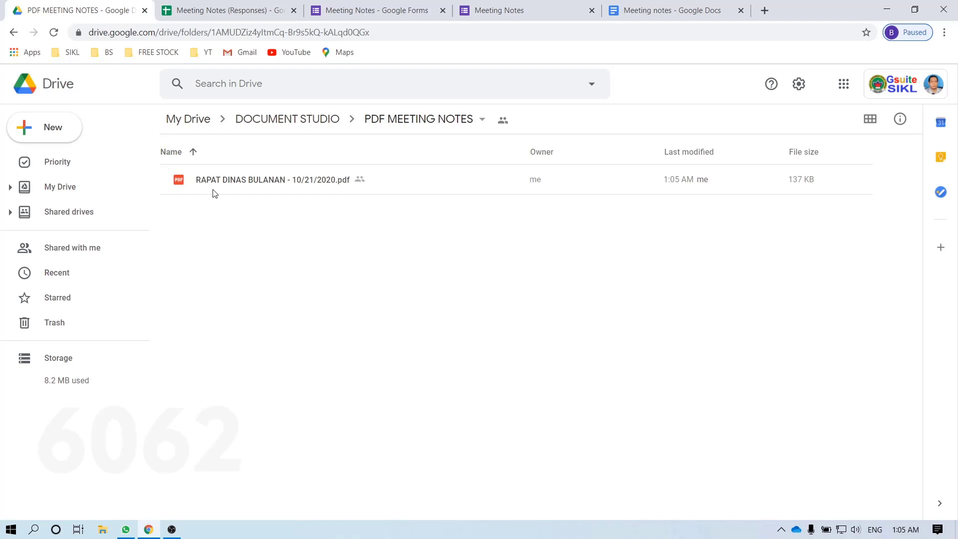
left_click(239, 11)
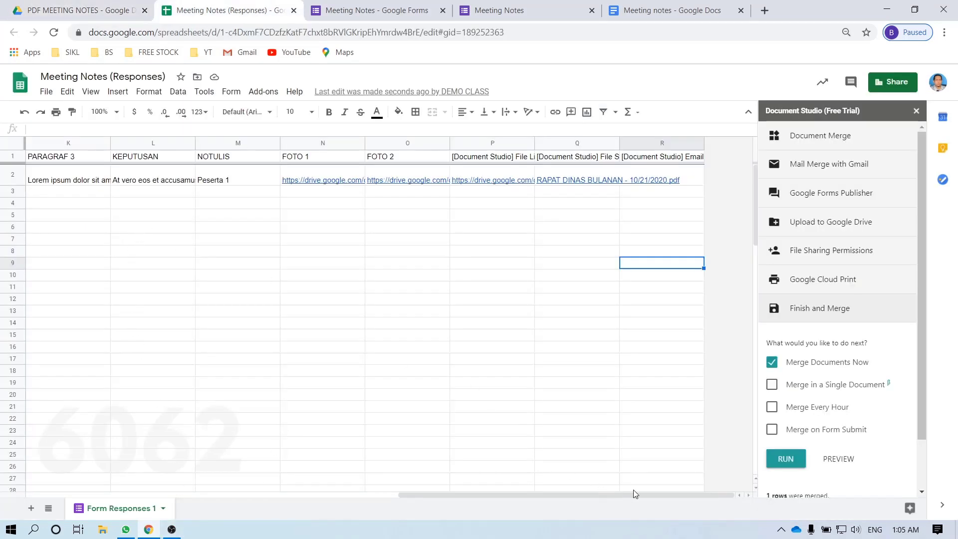
left_click_drag(624, 495, 252, 495)
left_click(155, 183)
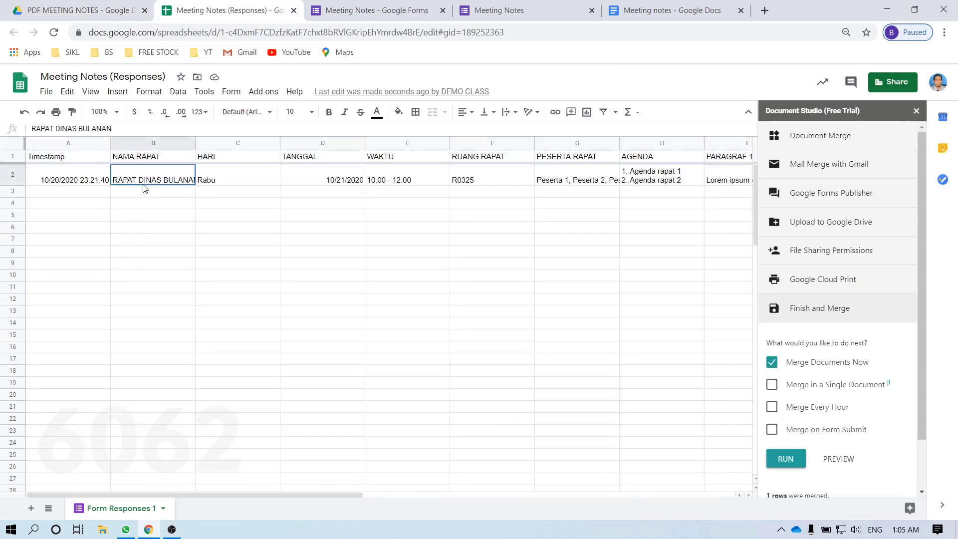
left_click(74, 8)
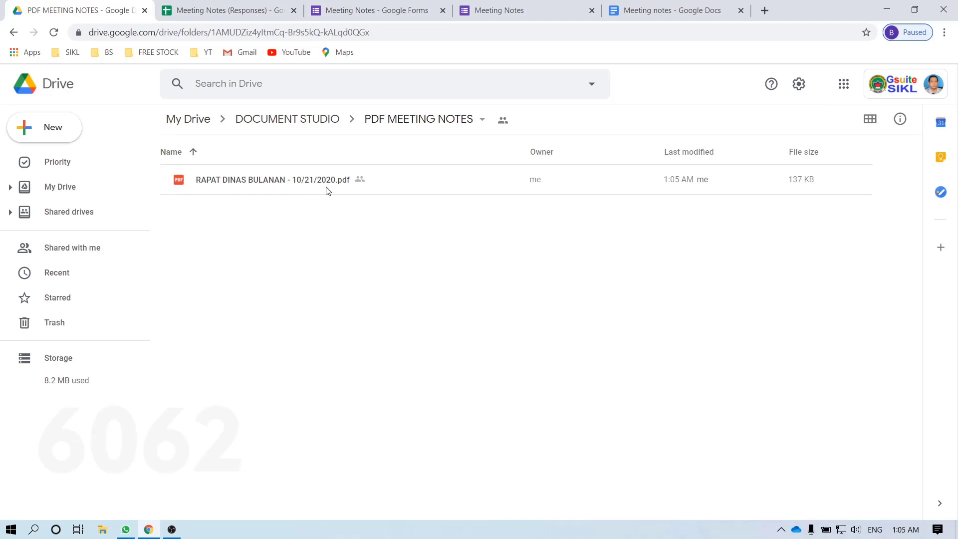
double_click(266, 186)
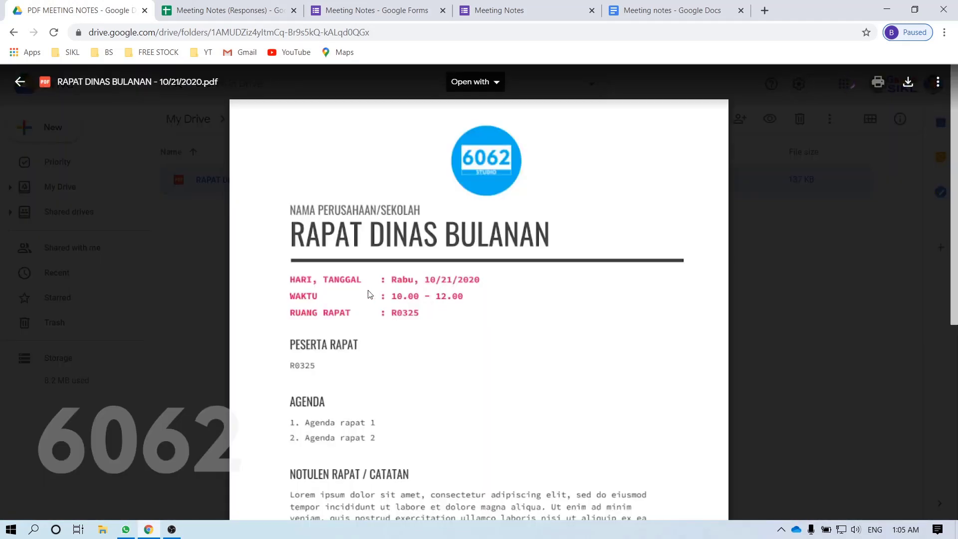
left_click(641, 7)
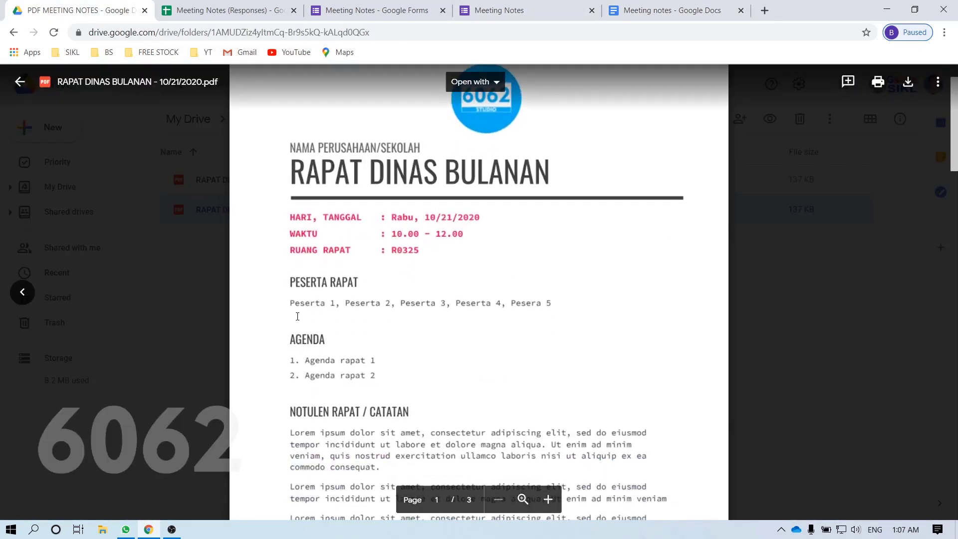
- Examine the PESERTA RAPAT and AGENDA sections of the regenerated PDF and compare them with the response sheet
triple_click(295, 288)
double_click(318, 301)
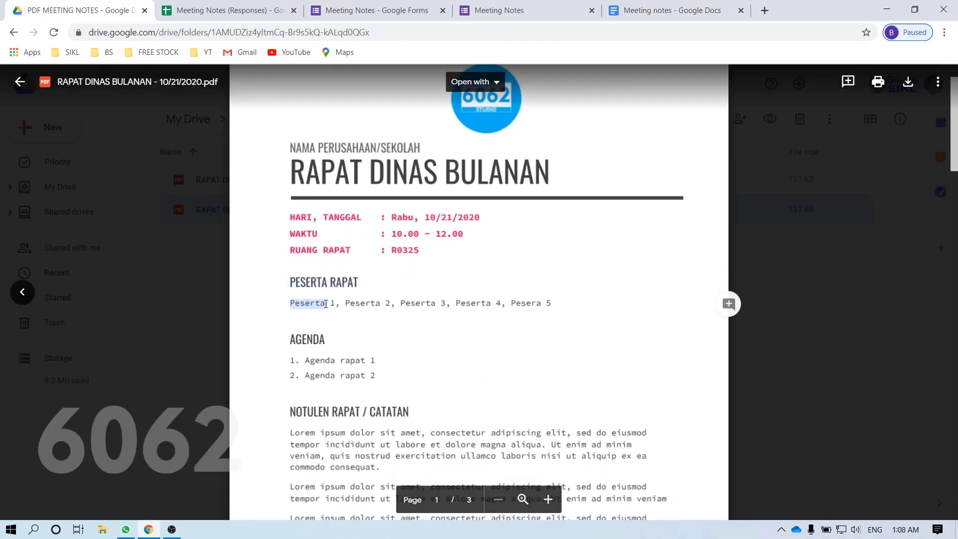
double_click(352, 303)
double_click(414, 303)
double_click(474, 302)
left_click(535, 303)
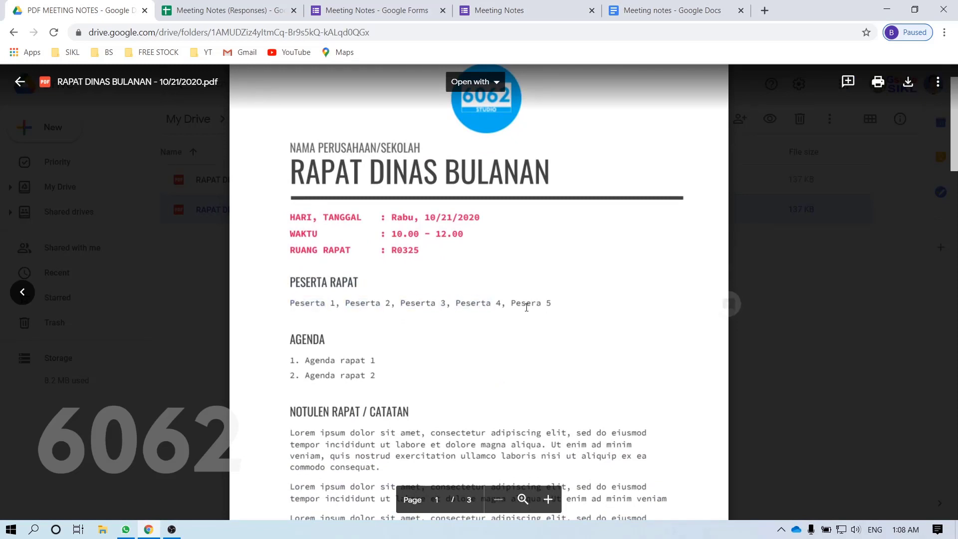
scroll(499, 313, "down", 1)
double_click(295, 280)
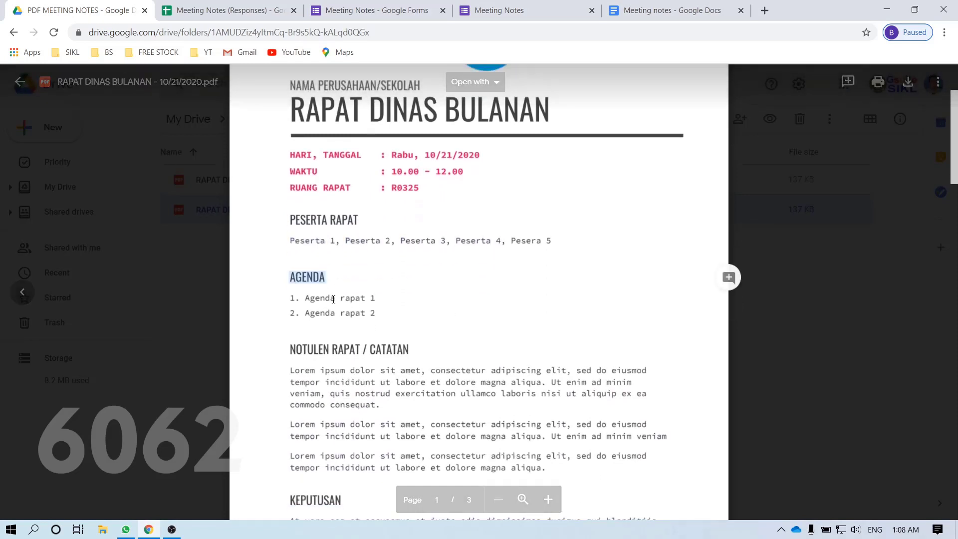
double_click(352, 299)
left_click(246, 11)
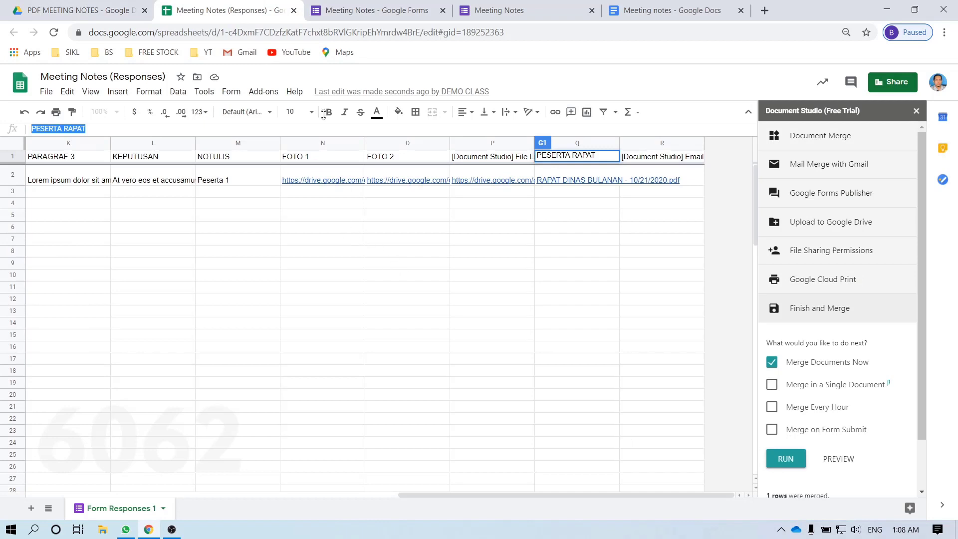
left_click(95, 9)
- Review the PDF's meeting notes paragraphs, KEPUTUSAN and NOTULIS sections, and the attached photos
left_click_drag(290, 245, 542, 331)
scroll(357, 395, "down", 1)
left_click_drag(291, 334, 606, 393)
scroll(543, 365, "down", 4)
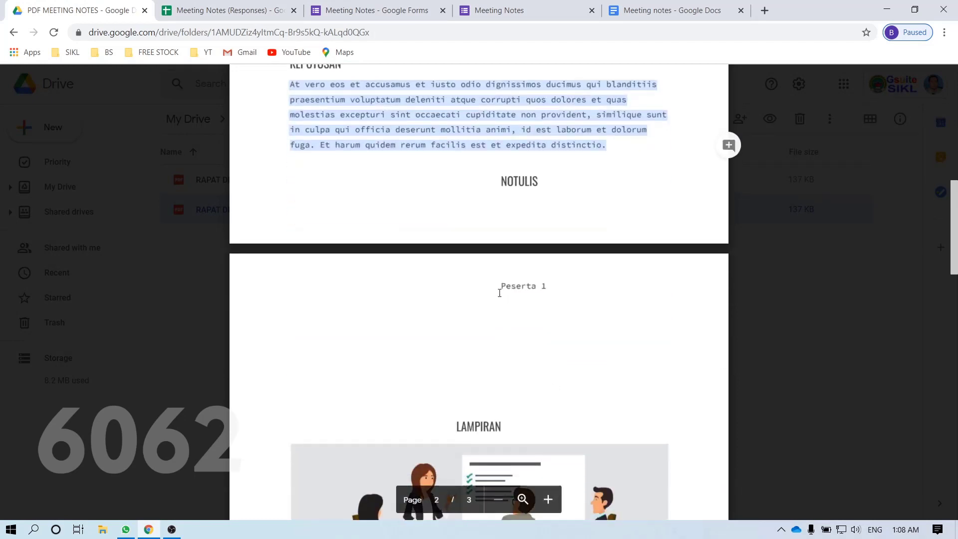
scroll(569, 293, "down", 8)
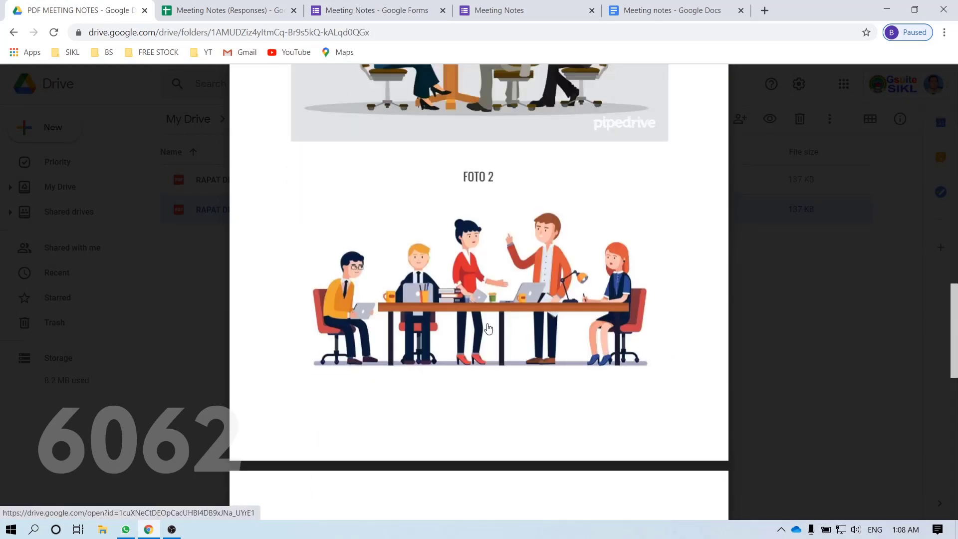
scroll(488, 305, "up", 10)
scroll(487, 287, "down", 1)
scroll(484, 285, "up", 8)
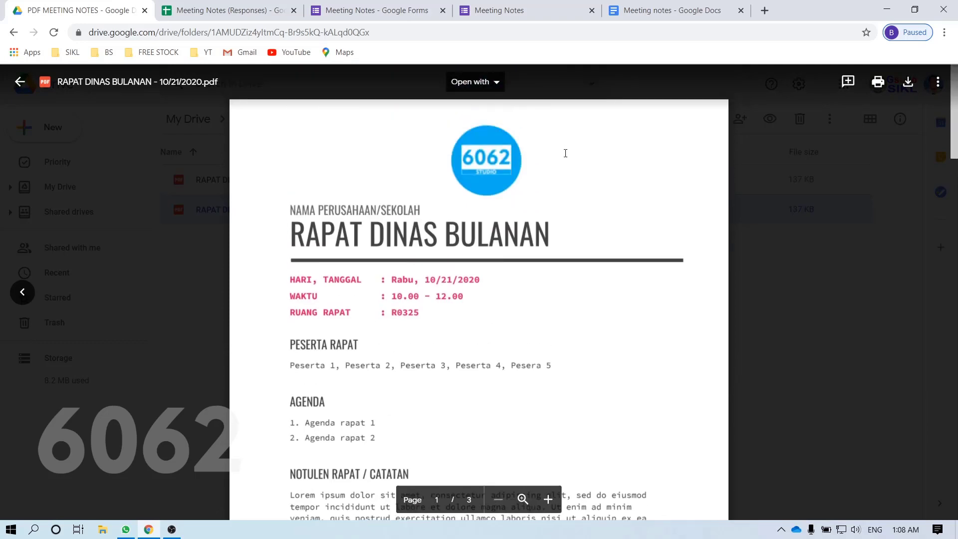
- Disable Merge Documents Now, enable Merge on Form Submit in Document Studio, and save the settings
left_click(257, 9)
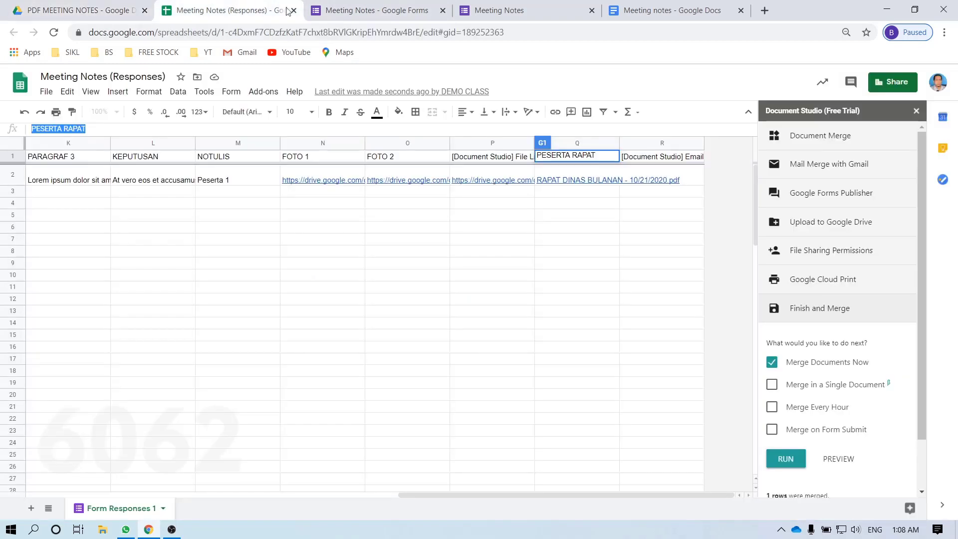
left_click(772, 363)
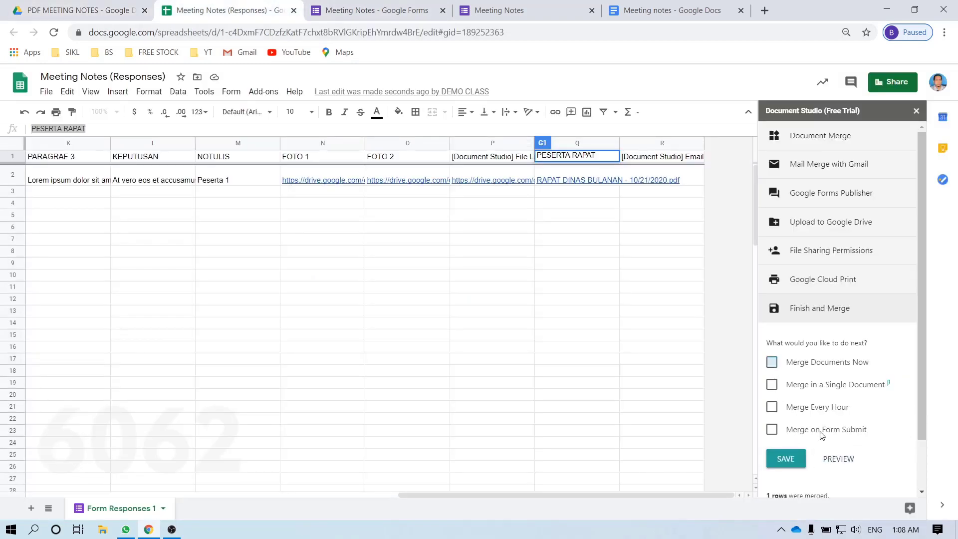
left_click(772, 430)
left_click(786, 459)
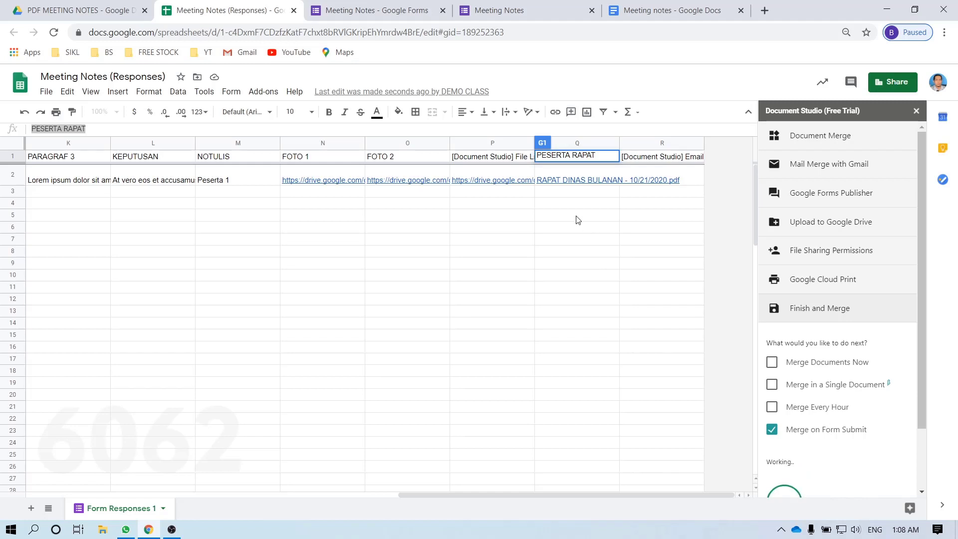
- In the live Meeting Notes form, set the meeting name to RAPAT DINAS 1, the day to Senin and the date to 10/26/2020
left_click(519, 7)
scroll(389, 225, "up", 10)
scroll(388, 226, "up", 5)
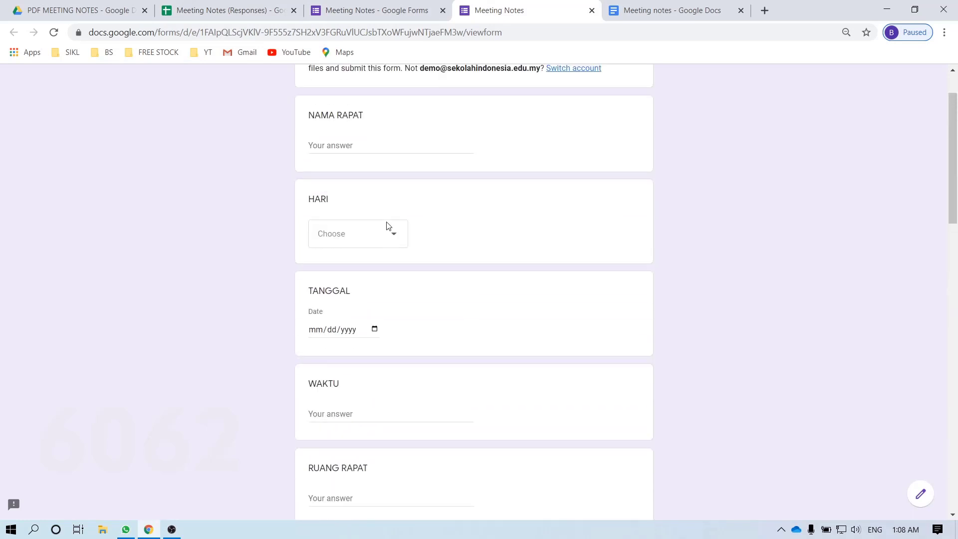
left_click(370, 206)
type("RAPAT DINAS 1")
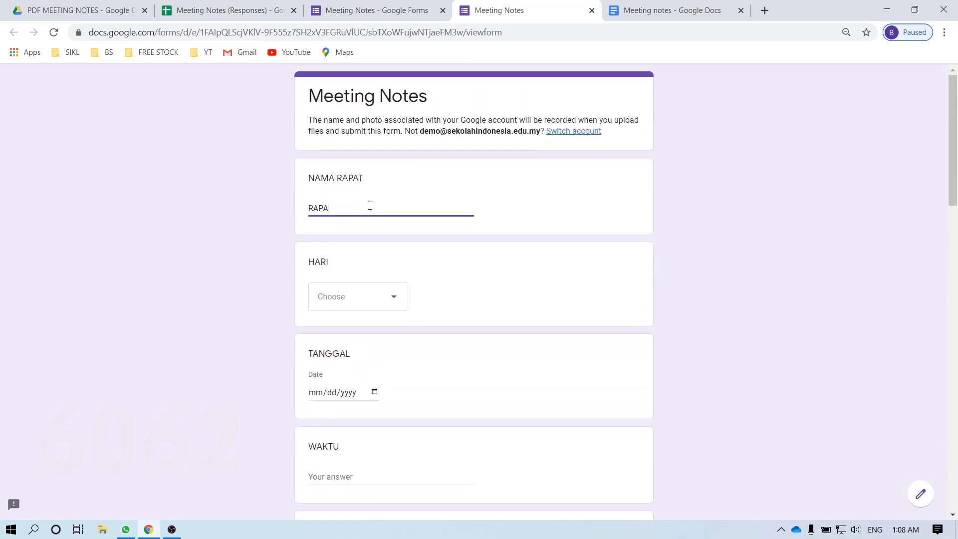
left_click(375, 392)
left_click(339, 341)
- Set WAKTU to 09.00-10.00 and enter the meeting room in RUANG RAPAT
scroll(465, 321, "down", 3)
left_click(332, 351)
type("09.00-10.00")
left_click(349, 374)
type("RUANG066")
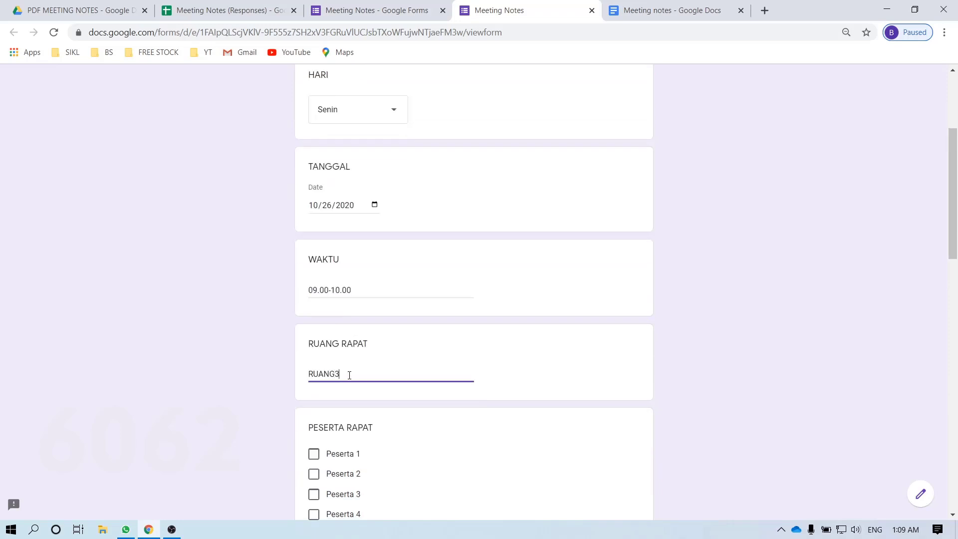
- Select Peserta 1, 2 and 3 as participants and enter the agenda lines "1. Agenda 1" and "2. Agenda 2"
scroll(345, 349, "down", 2)
left_click(315, 329)
left_click(315, 349)
left_click(315, 370)
left_click(338, 322)
type("1. Agenda 1")
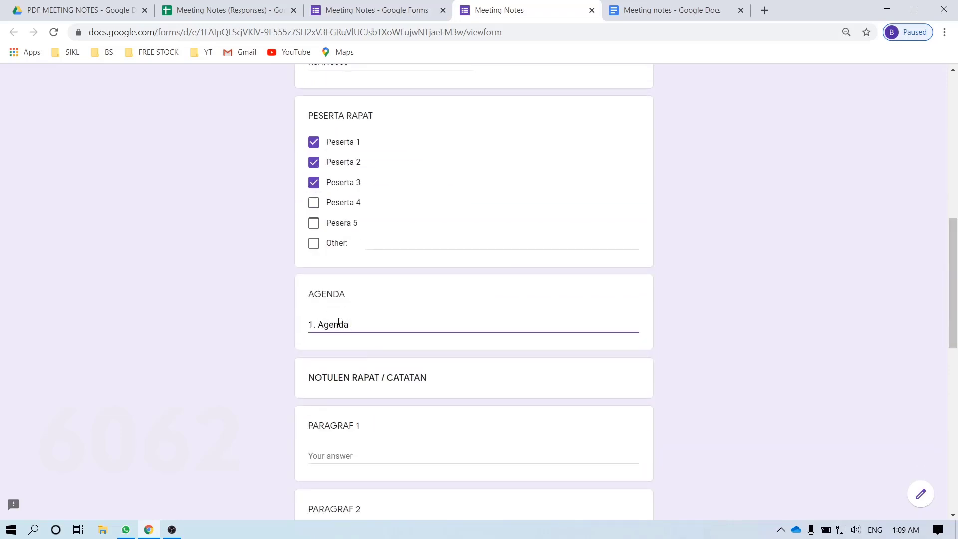
key("Return")
type("2. Agenda 2")
scroll(404, 321, "down", 1)
key("Tab")
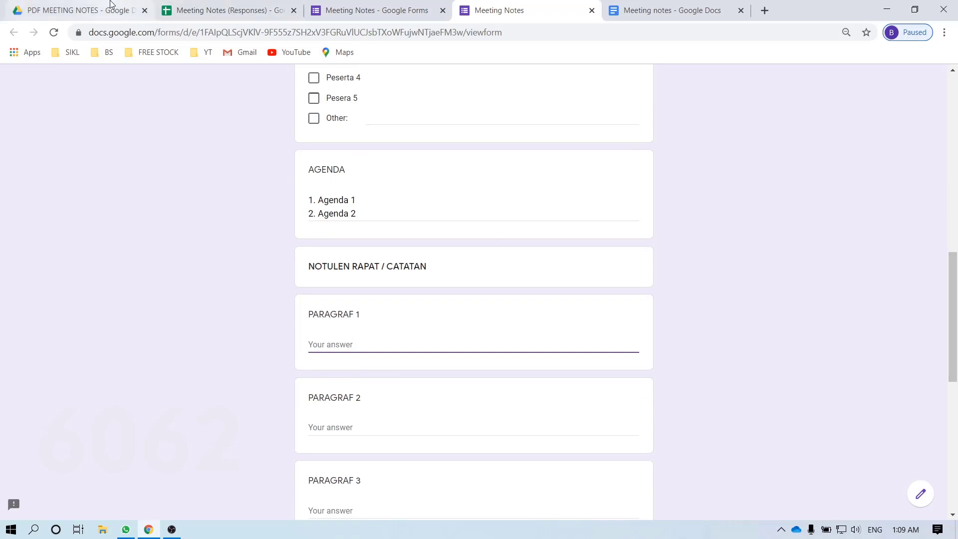
- Fill PARAGRAF 1, PARAGRAF 2 and KEPUTUSAN with the Lorem ipsum text from the PDF, and enter Peserta 2 as NOTULIS
left_click(75, 10)
left_click(524, 10)
type("Lorem ipsum dolor sit amet, consectetur adipiscing elit, sed do eiusmod tempor incididunt ut labore et dolore magna aliqua. Ut enim ad minim veniam, quis nostrud exercitation ullamco laboris nisi ut aliquip ex ea commodo consequat.")
left_click(389, 215)
type("Lorem ipsum dolor sit amet, consectetur adipiscing elit, sed do eiusmod tempor incididunt ut labore et dolore magna aliqua. Ut enim ad minim veniam, quis nostrud exercitation ullamco laboris nisi ut aliquip ex ea commodo consequat.")
left_click(374, 239)
key("ctrl+v")
left_click(365, 321)
type("Peserta 2")
- Upload the download image as FOTO 1 and the shake-up-sales-meeting-og image as FOTO 2
scroll(419, 330, "down", 1)
left_click(345, 340)
left_click(474, 302)
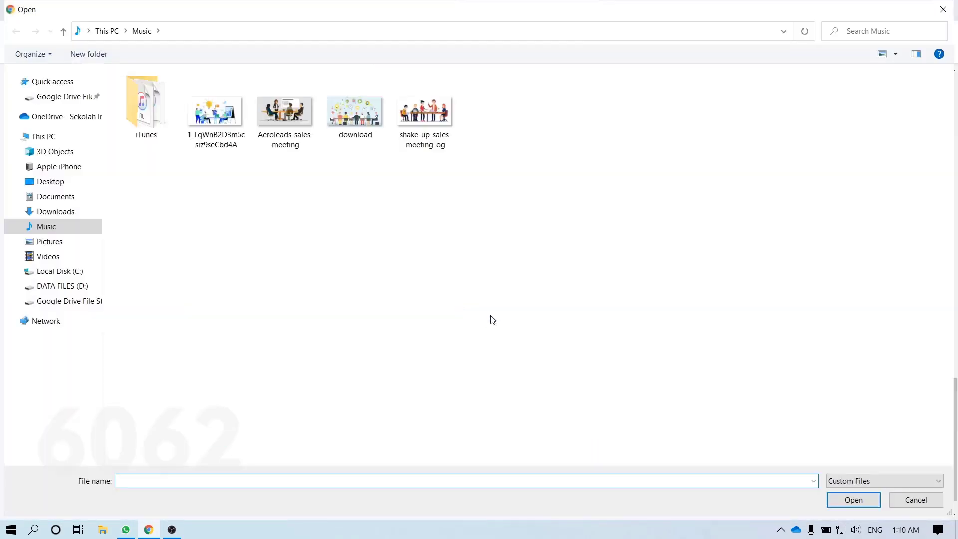
double_click(355, 113)
left_click(210, 455)
left_click(346, 422)
left_click(473, 302)
double_click(526, 392)
left_click(210, 456)
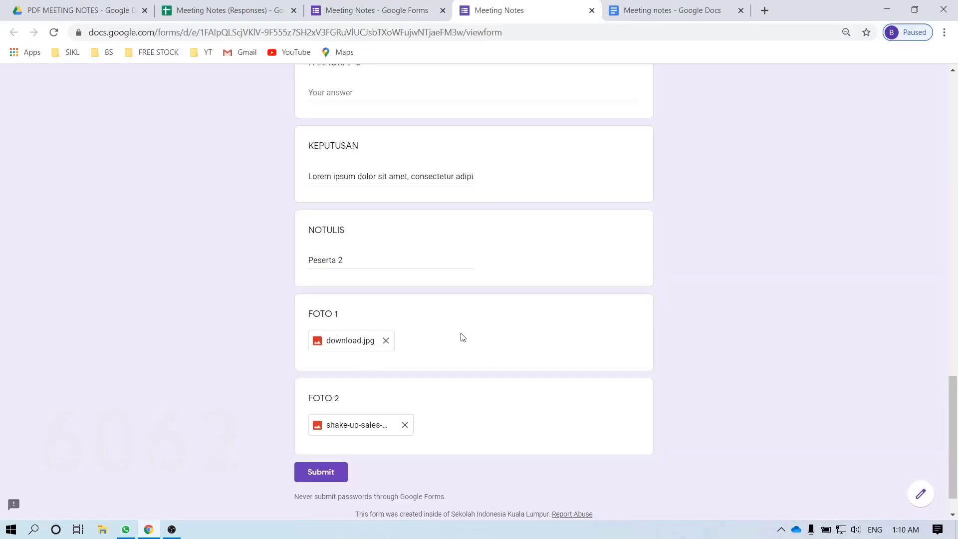
- Save the Document Studio settings again with Merge on Form Submit enabled, and return to the filled-in Meeting Notes form
left_click(279, 13)
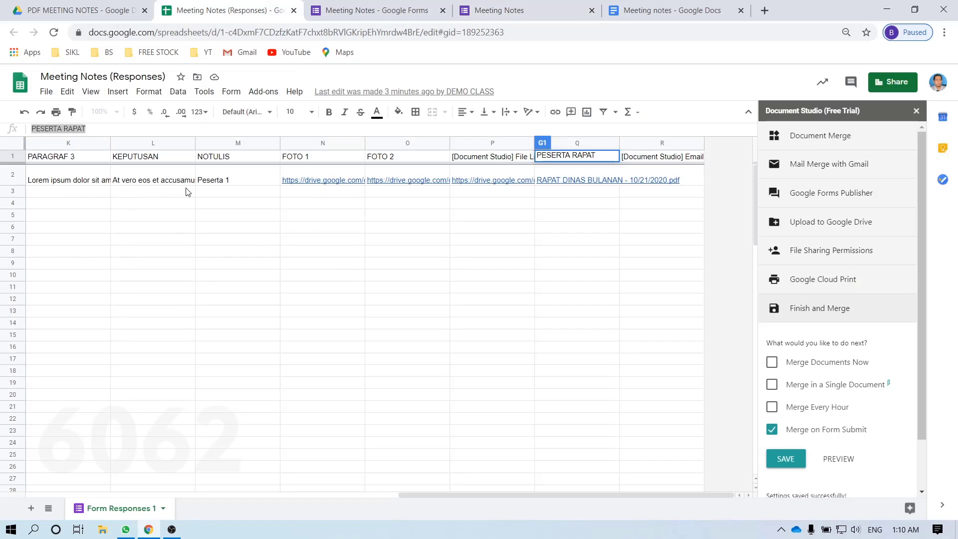
left_click(350, 207)
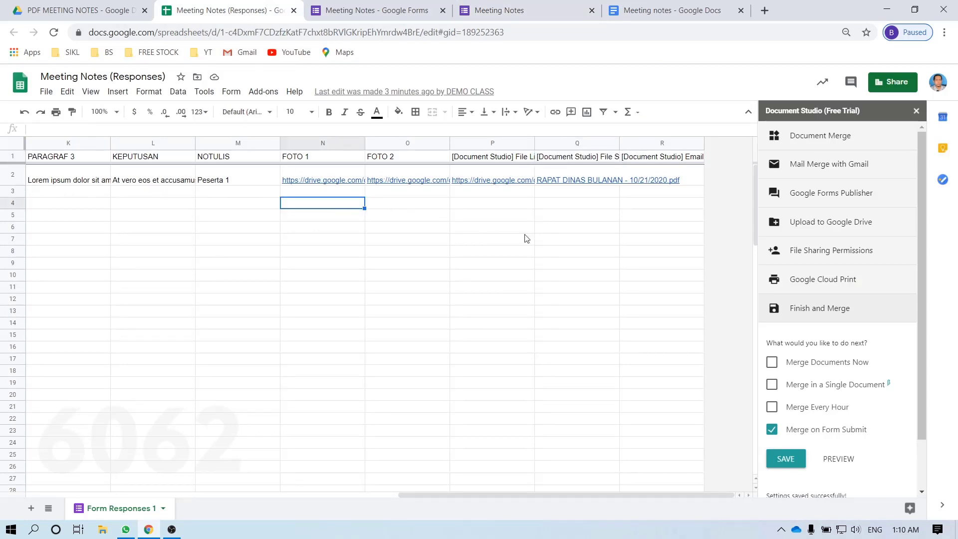
left_click(788, 462)
left_click(405, 11)
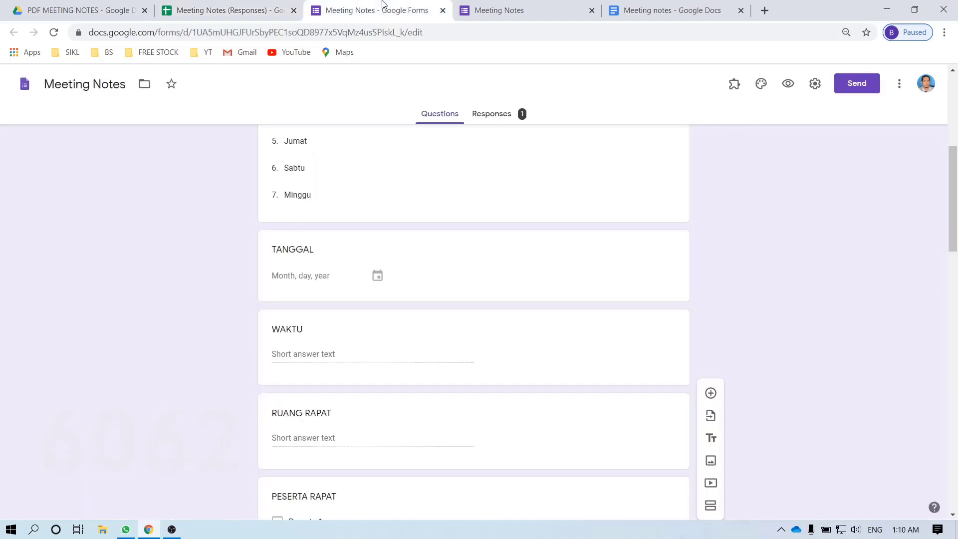
left_click(526, 7)
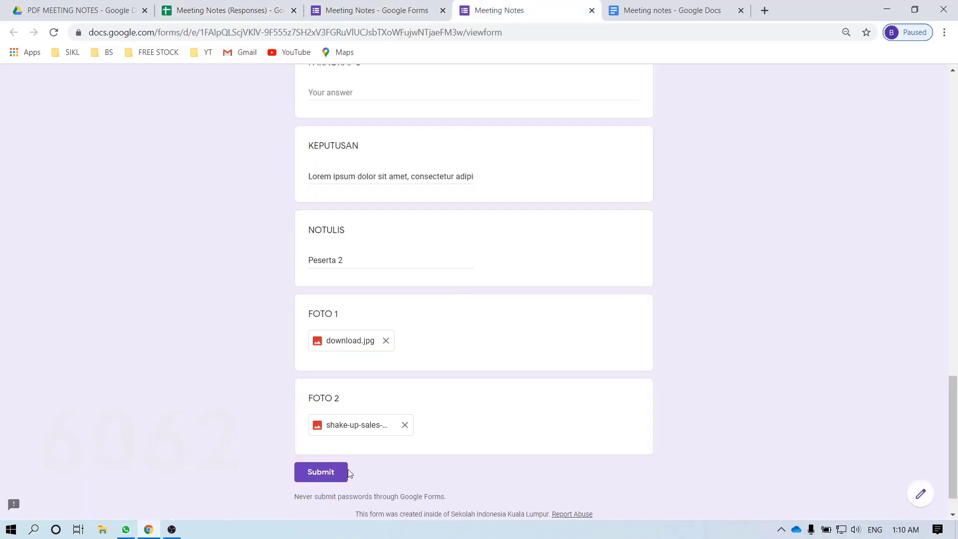
- Submit the filled-in Meeting Notes form and switch to the Meeting Notes (Responses) spreadsheet to check the new response row
left_click(335, 475)
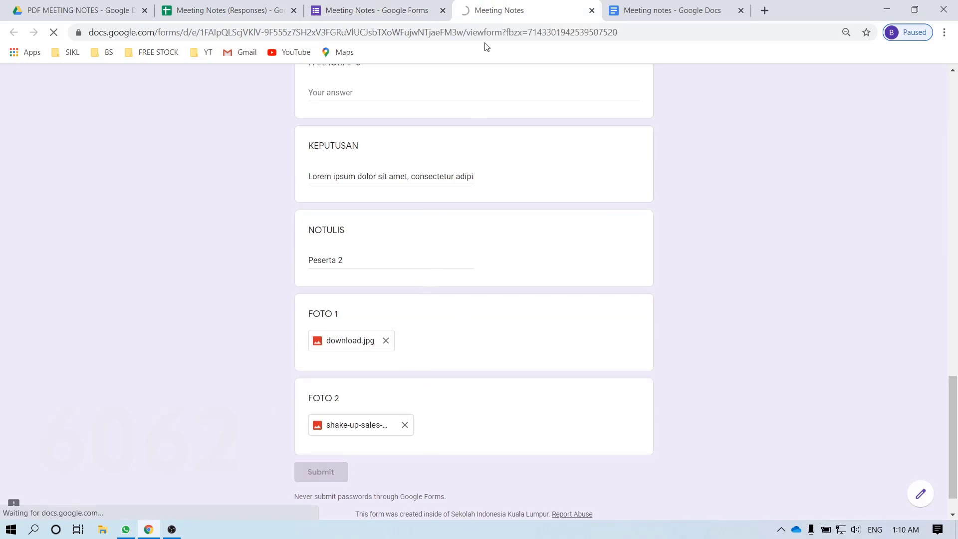
left_click(228, 10)
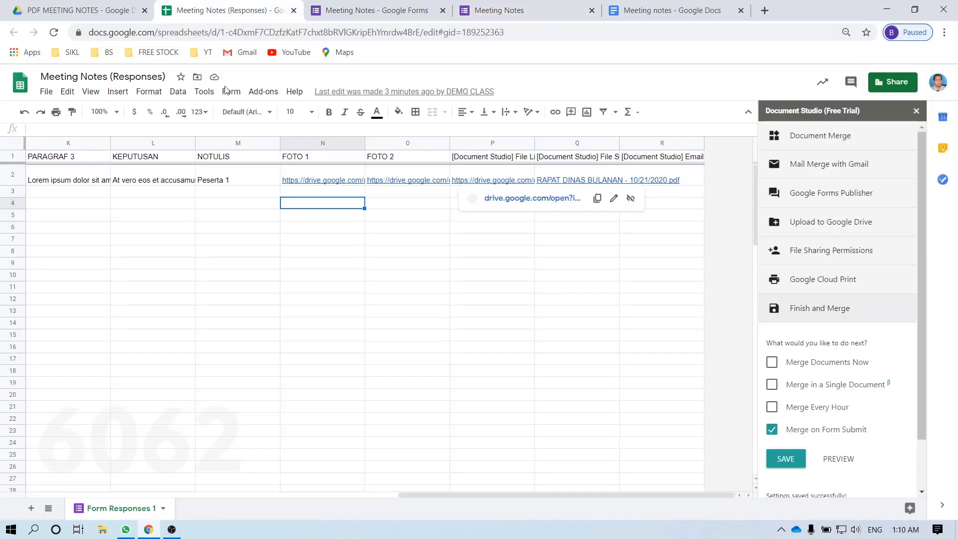
left_click(307, 340)
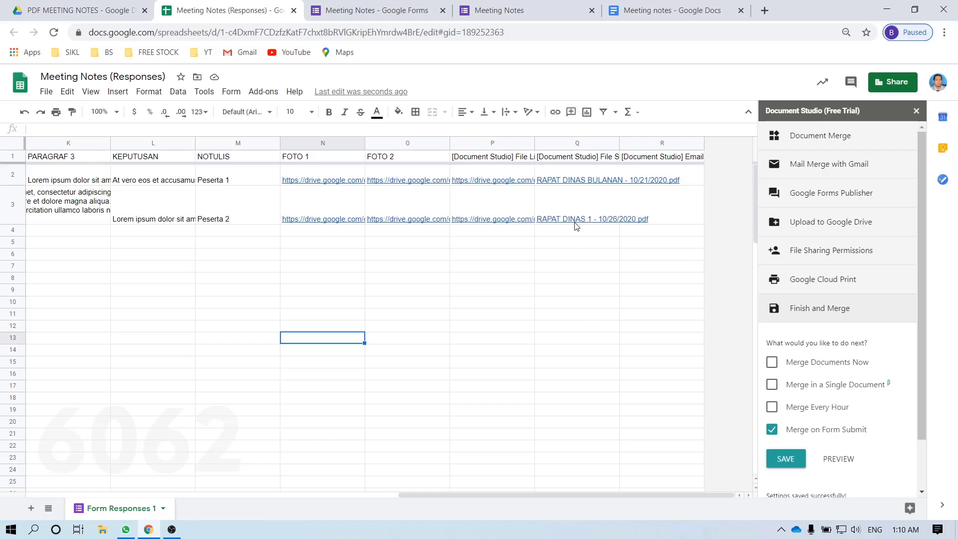
- Open the merged PDF "RAPAT DINAS 1 - 10/26/2020.pdf" from the second response's row and review both of its pages
mouse_move(572, 226)
left_click(573, 222)
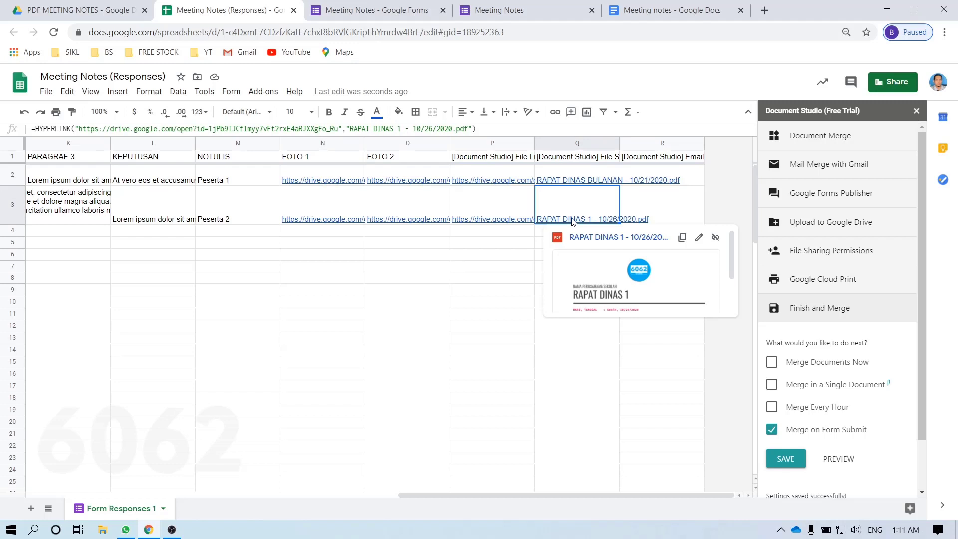
left_click(606, 279)
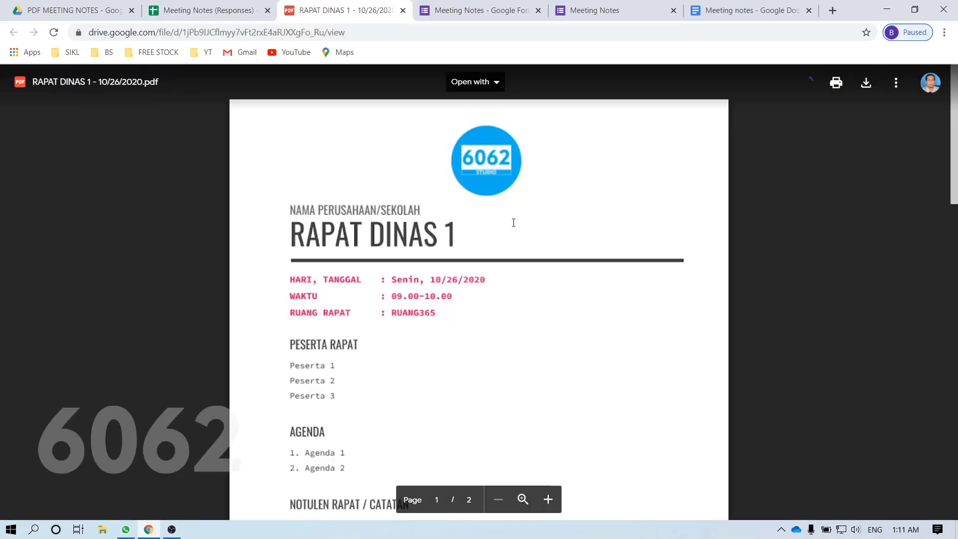
scroll(409, 292, "down", 8)
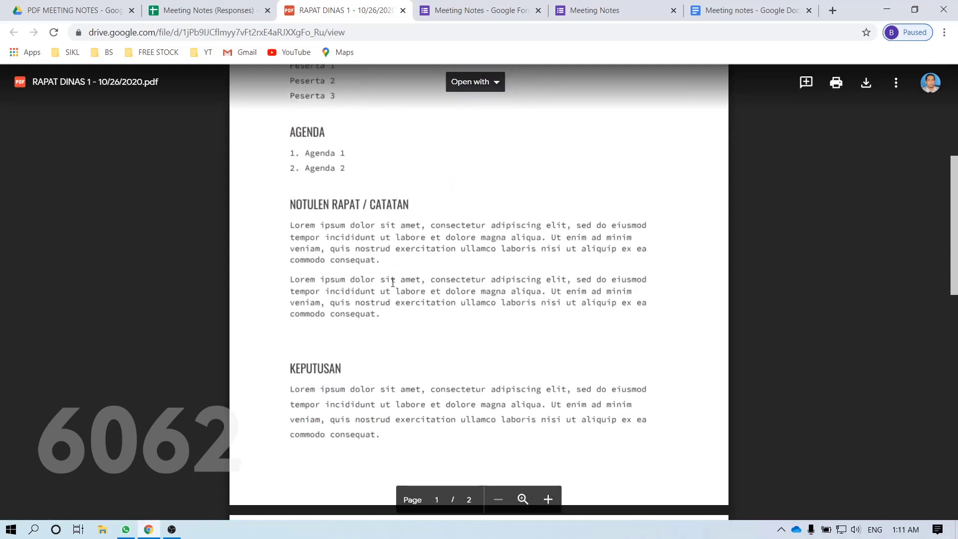
scroll(394, 280, "down", 10)
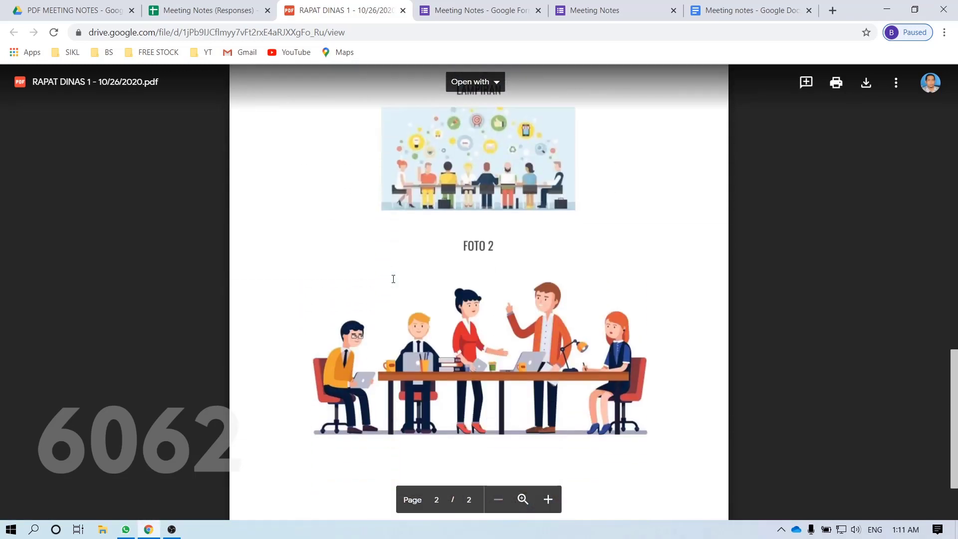
scroll(520, 299, "up", 18)
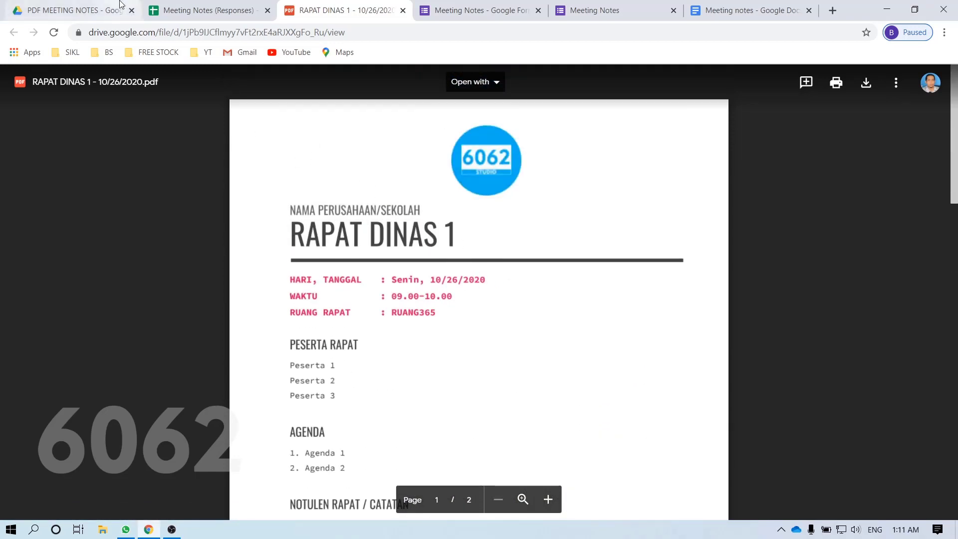
- Check the PDF MEETING NOTES folder in Google Drive for the merged file, and return to the responses spreadsheet
left_click(75, 10)
left_click(20, 81)
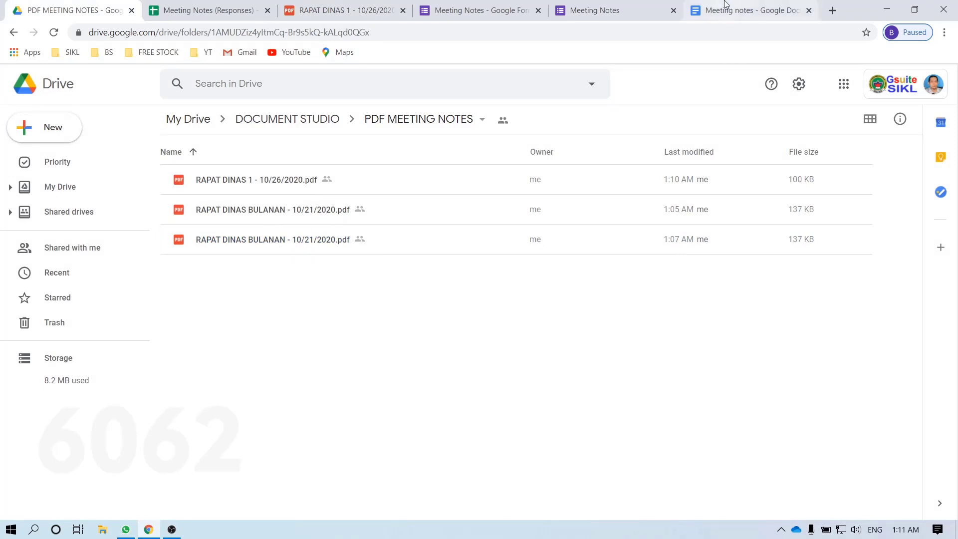
left_click(224, 6)
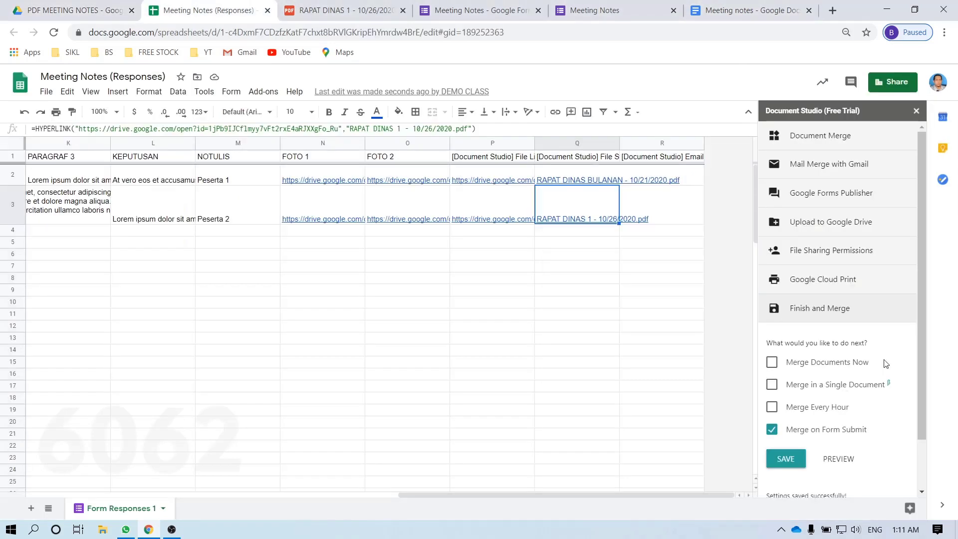
- Examine Document Studio's premium upgrade information, including the free daily merge limit and the full feature list, and collapse it
left_click_drag(922, 323, 921, 366)
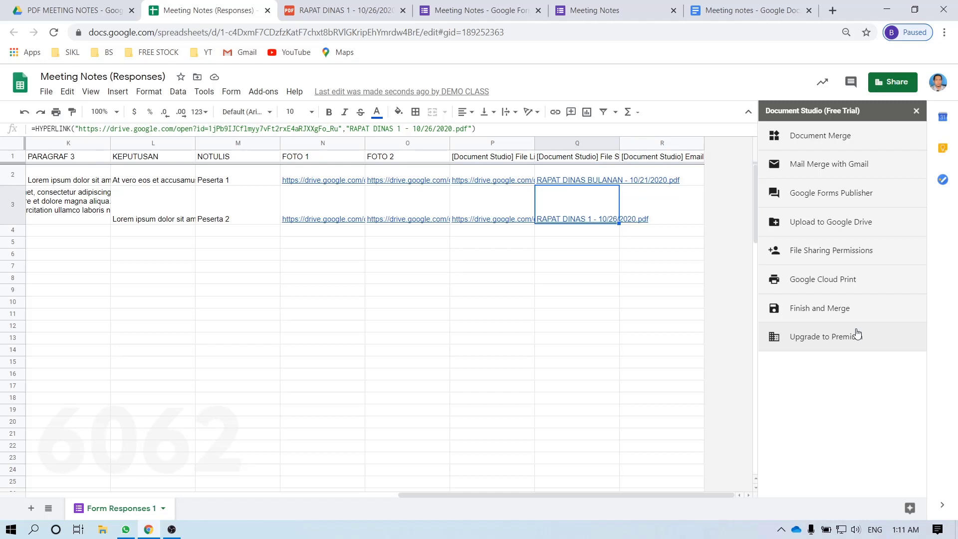
left_click(857, 333)
left_click_drag(875, 410, 885, 410)
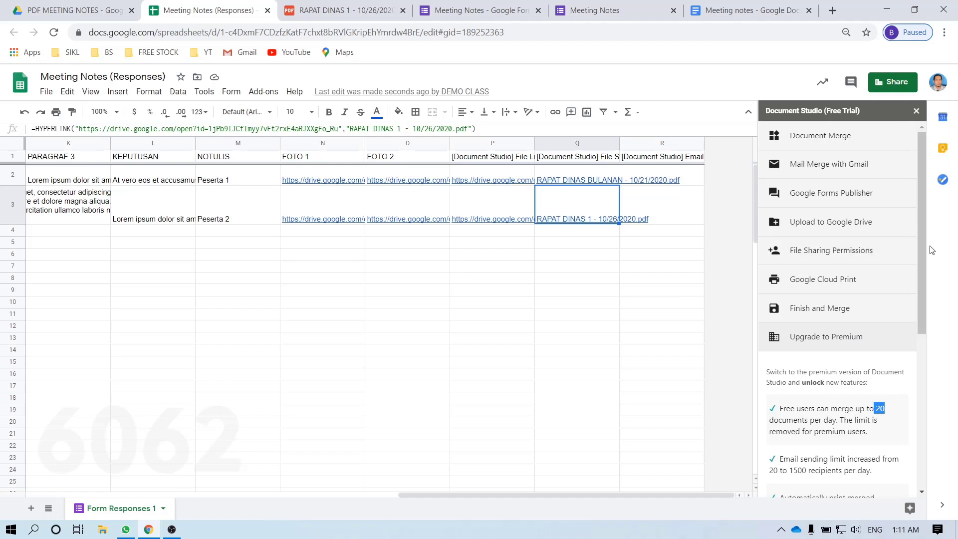
left_click_drag(925, 240, 924, 328)
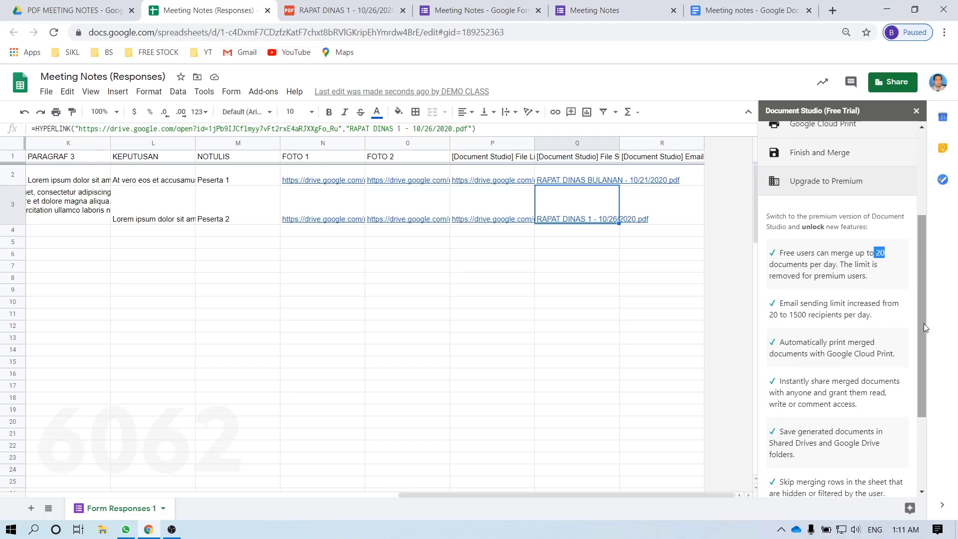
mouse_move(519, 221)
left_click_drag(921, 287, 924, 363)
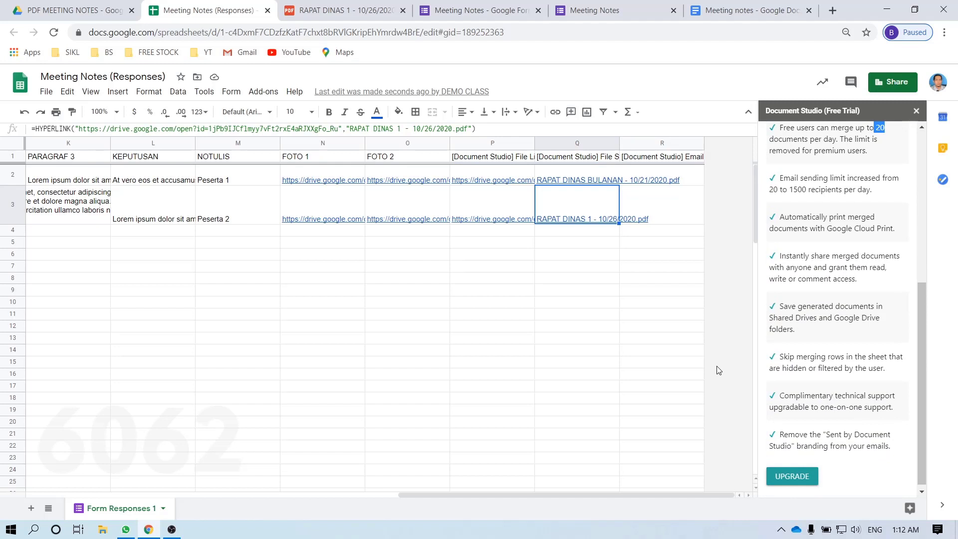
left_click_drag(923, 361, 927, 278)
left_click(849, 214)
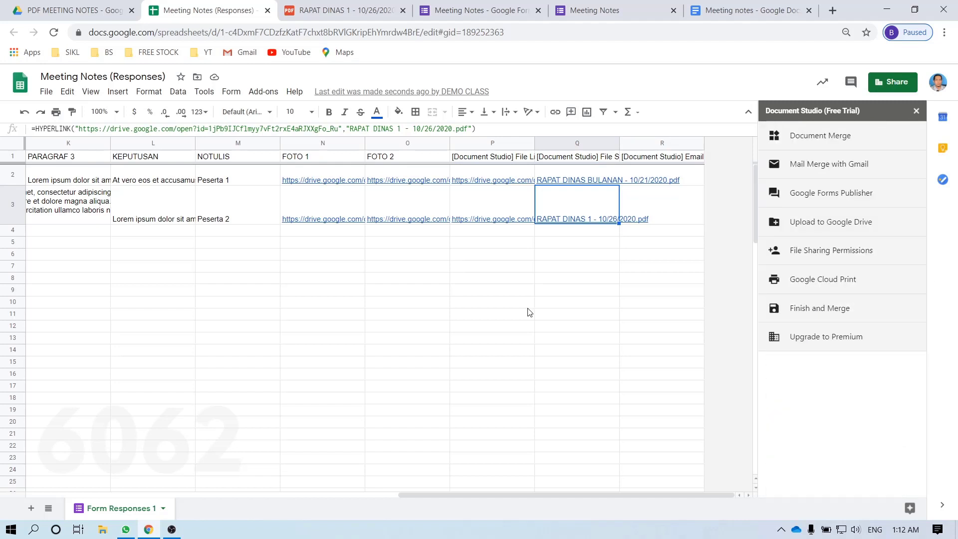